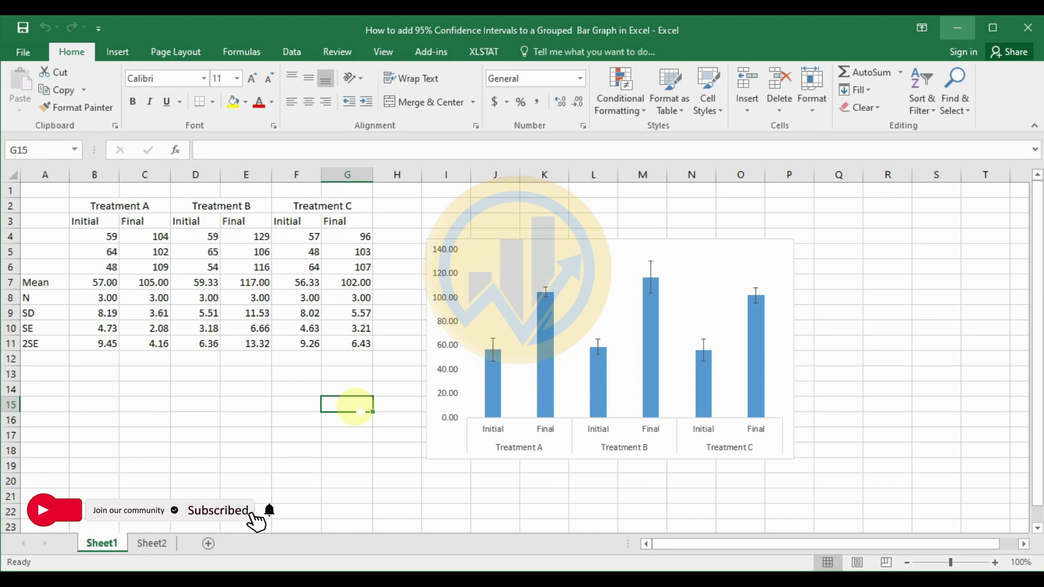
Examine the Treatment A, B and C data on Sheet1, including the Initial and Final columns and the Mean, N, SD, SE and 2SE rows.
{"action": "left_click_drag", "start_coordinate": [524, 245], "coordinate": [537, 223]}
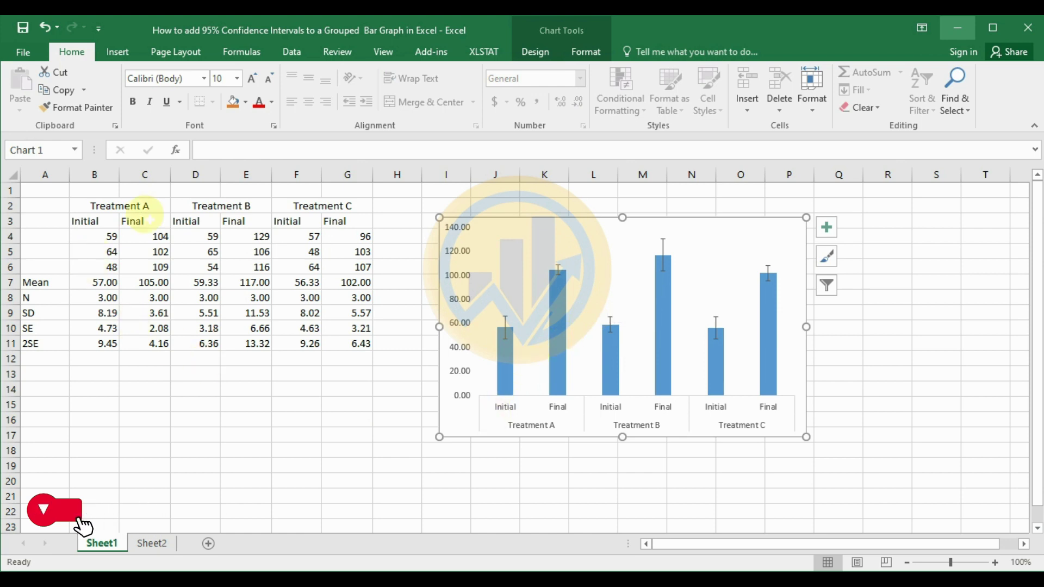
{"action": "left_click", "coordinate": [126, 207]}
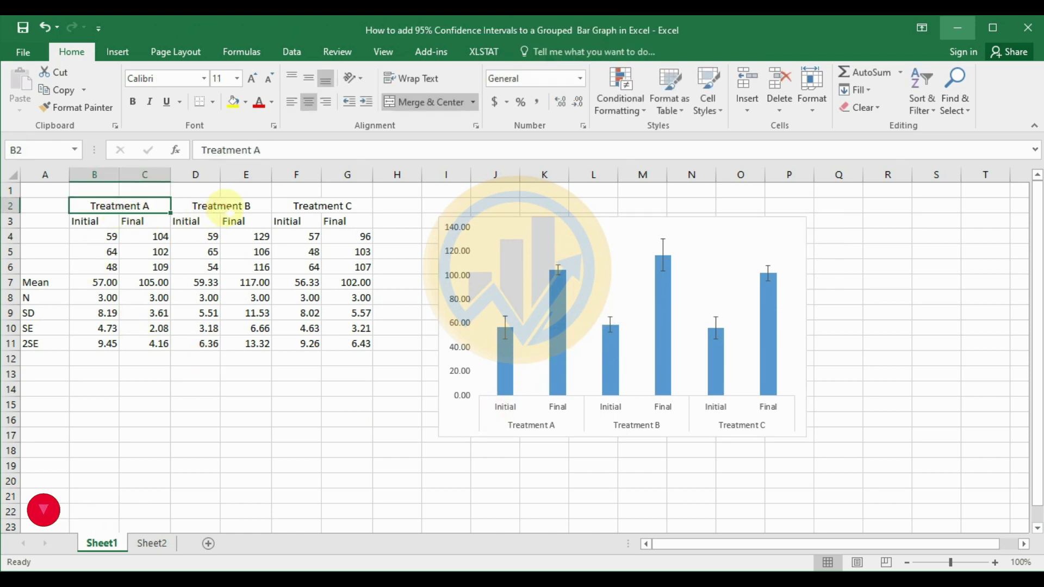
{"action": "left_click", "coordinate": [228, 209]}
{"action": "left_click", "coordinate": [158, 205]}
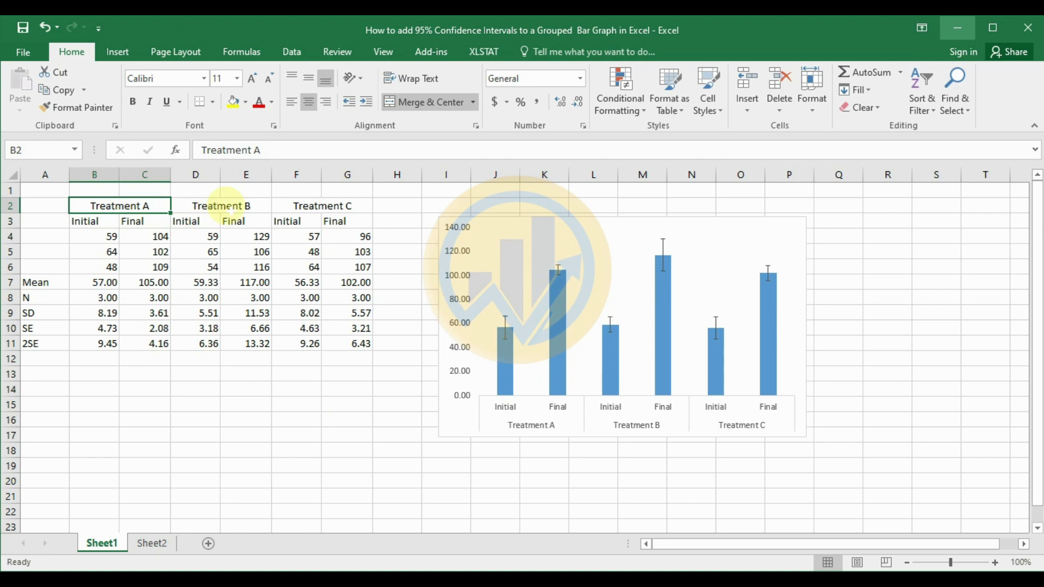
{"action": "left_click", "coordinate": [228, 205]}
{"action": "left_click", "coordinate": [320, 205]}
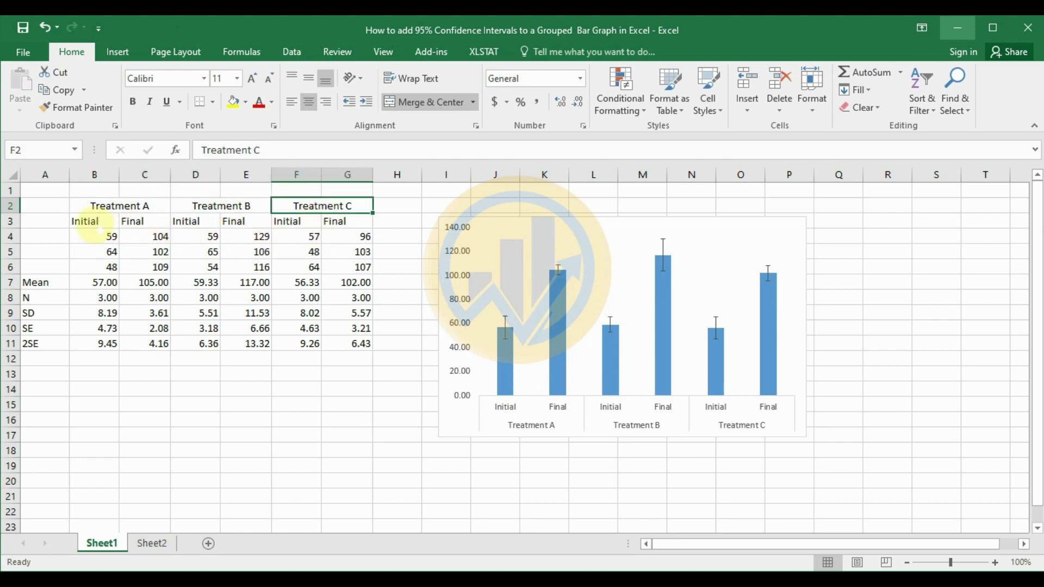
{"action": "left_click", "coordinate": [97, 222]}
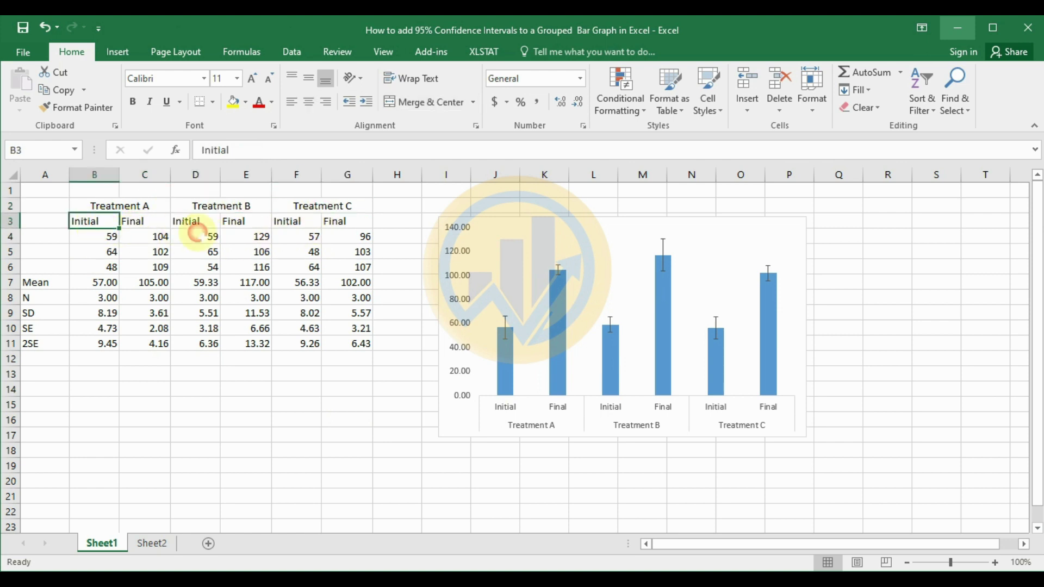
{"action": "key", "text": "Right"}
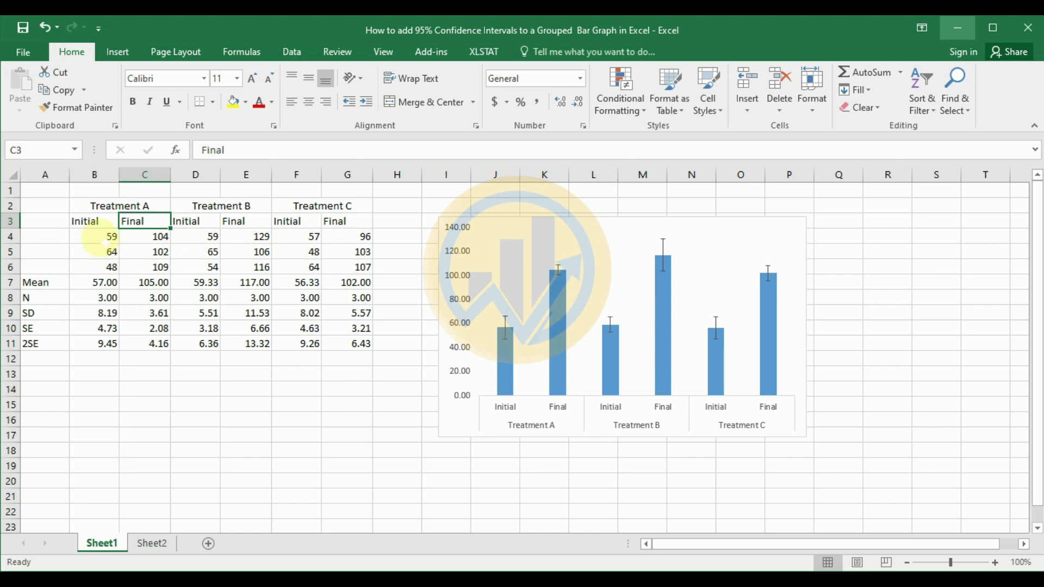
{"action": "left_click_drag", "start_coordinate": [99, 243], "coordinate": [99, 267]}
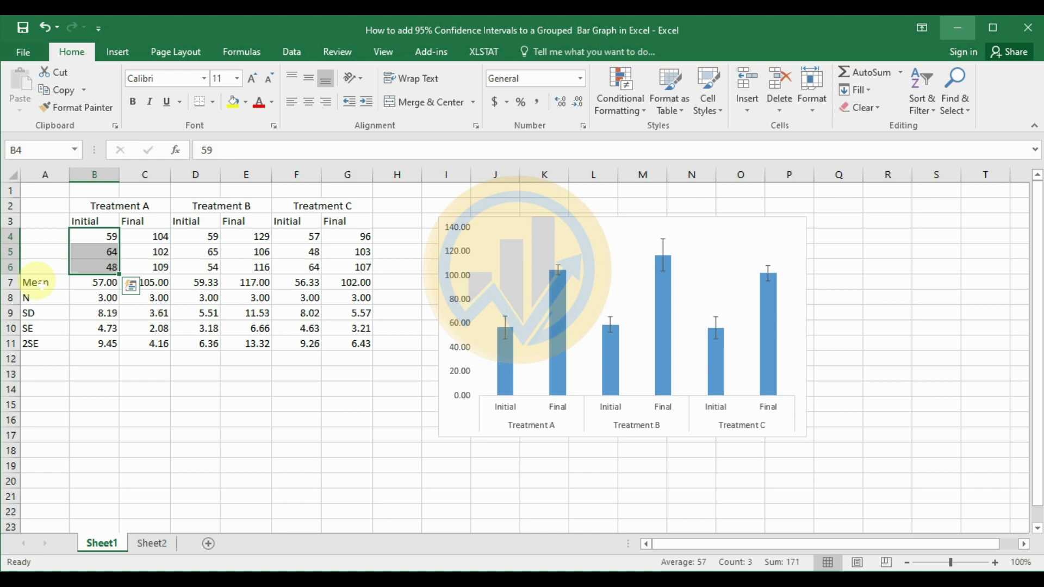
{"action": "left_click", "coordinate": [41, 284]}
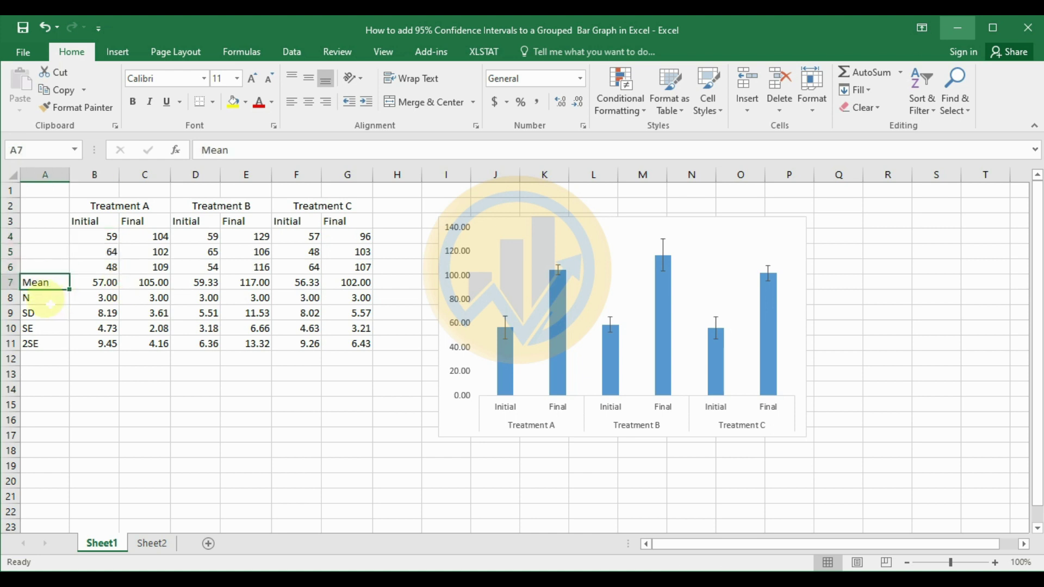
{"action": "left_click", "coordinate": [43, 297]}
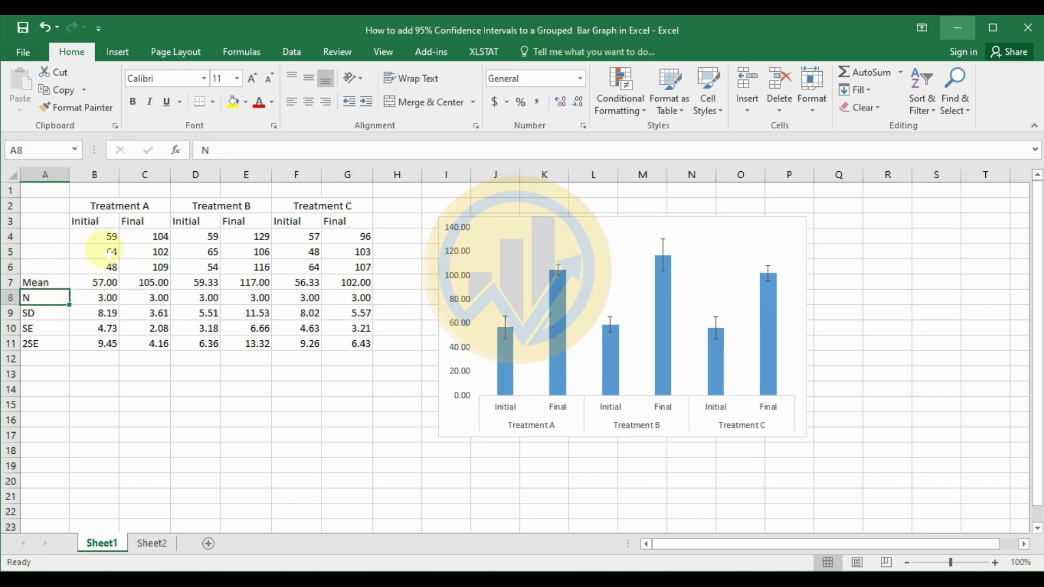
{"action": "key", "text": "Down"}
{"action": "left_click", "coordinate": [47, 332]}
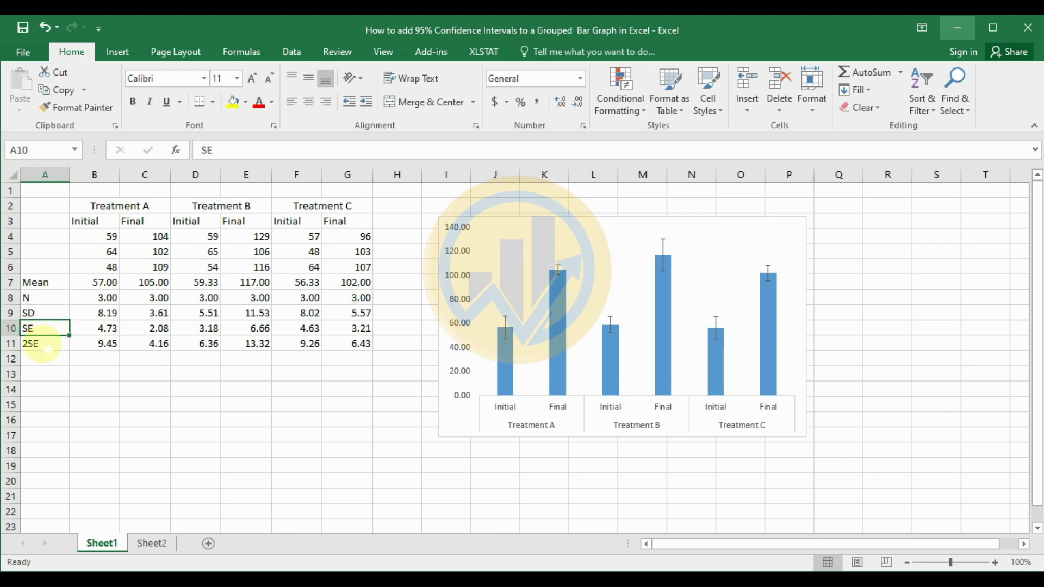
{"action": "left_click", "coordinate": [48, 347]}
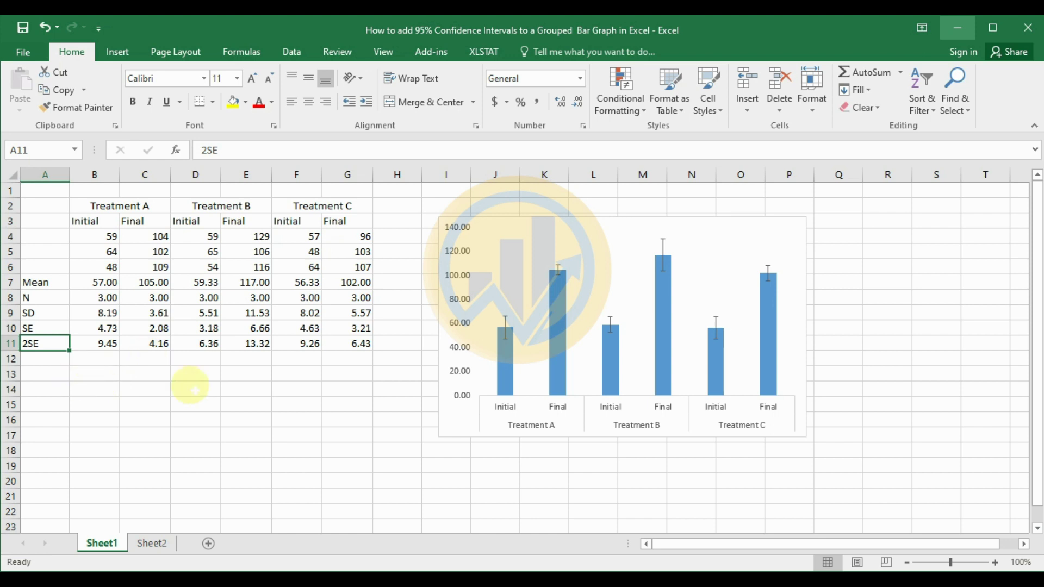
On Sheet2, calculate the Mean row with =AVERAGE(B4:B6) in B7 and fill the formula across to G7.
{"action": "left_click", "coordinate": [154, 546]}
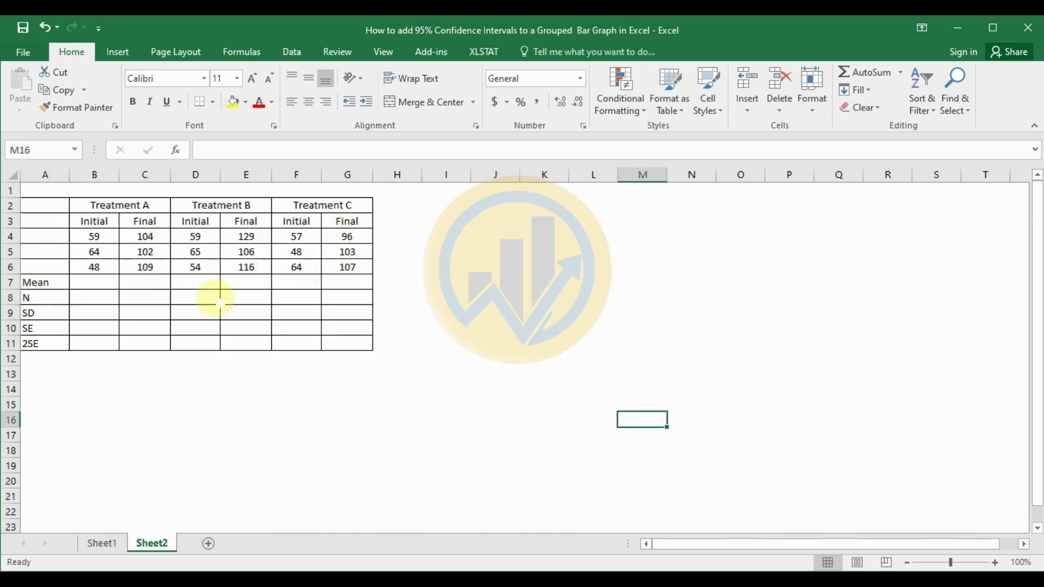
{"action": "left_click", "coordinate": [93, 287]}
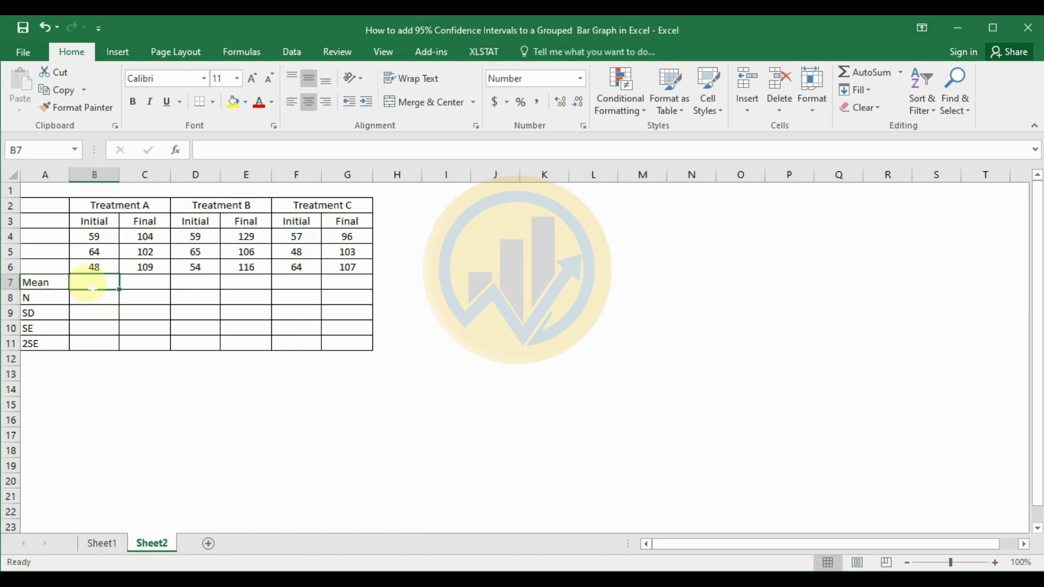
{"action": "type", "text": "=aver"}
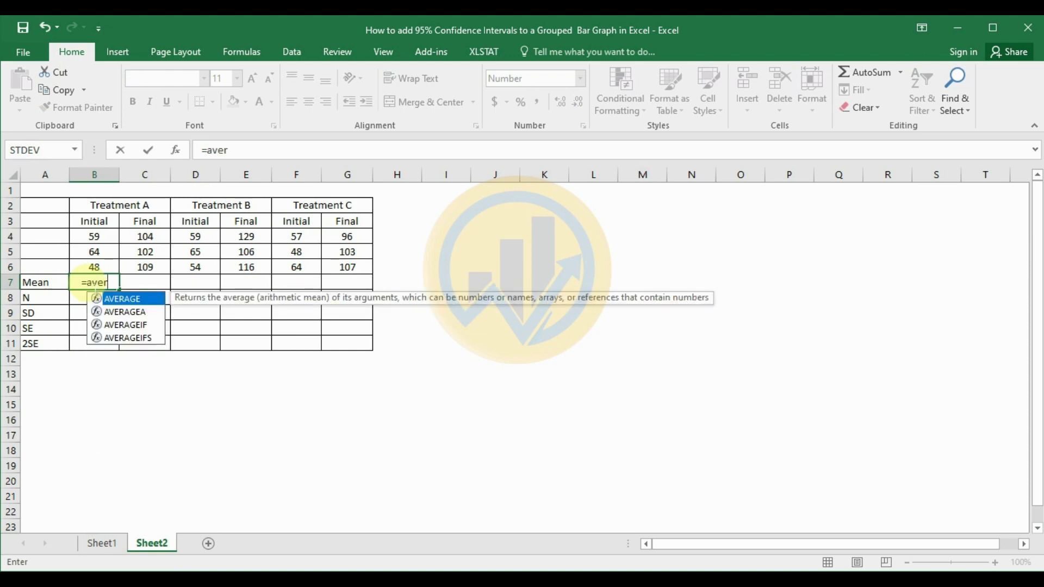
{"action": "type", "text": "age"}
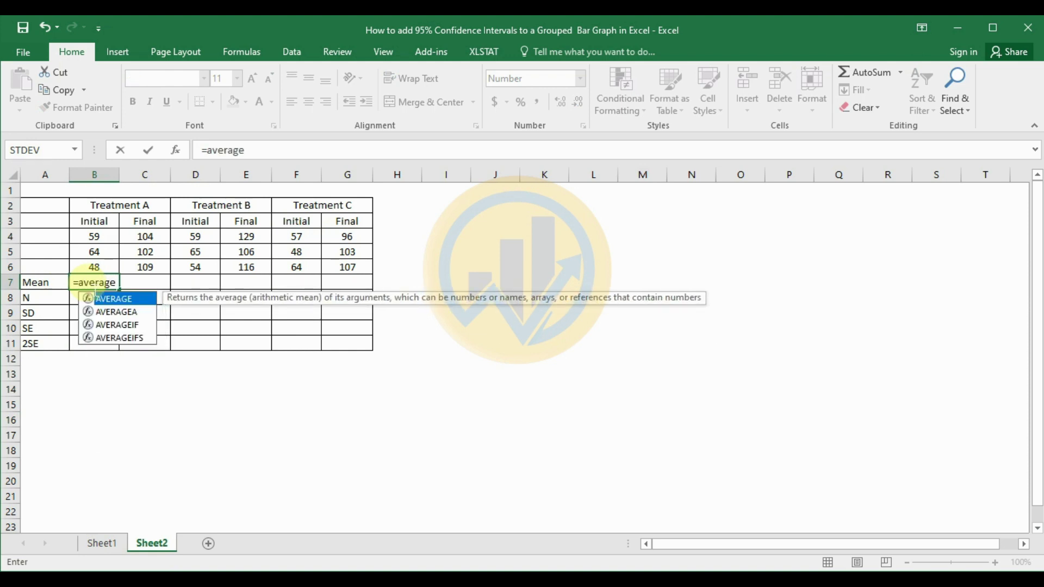
{"action": "type", "text": "("}
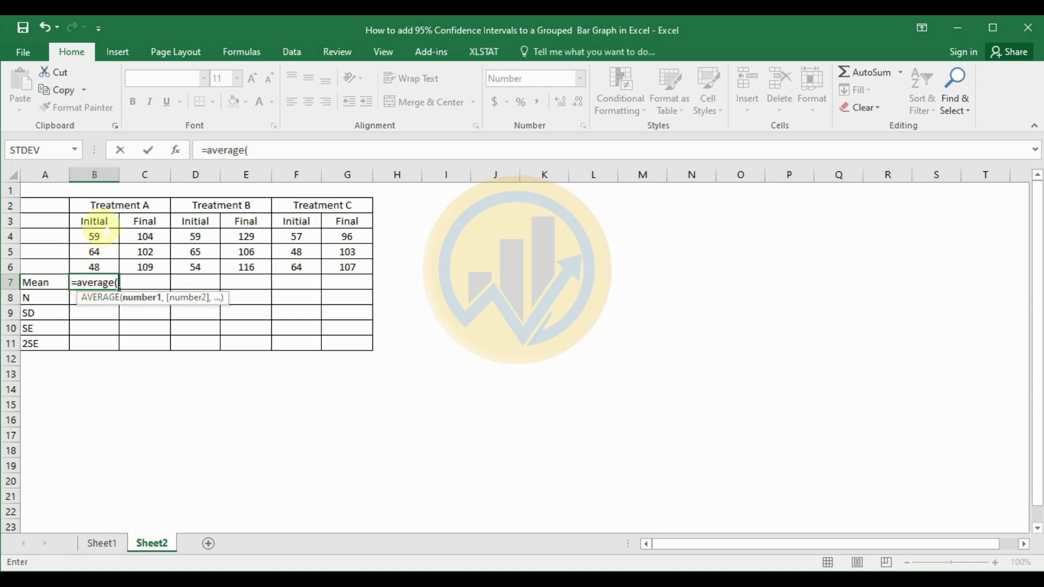
{"action": "left_click_drag", "start_coordinate": [93, 240], "coordinate": [94, 265]}
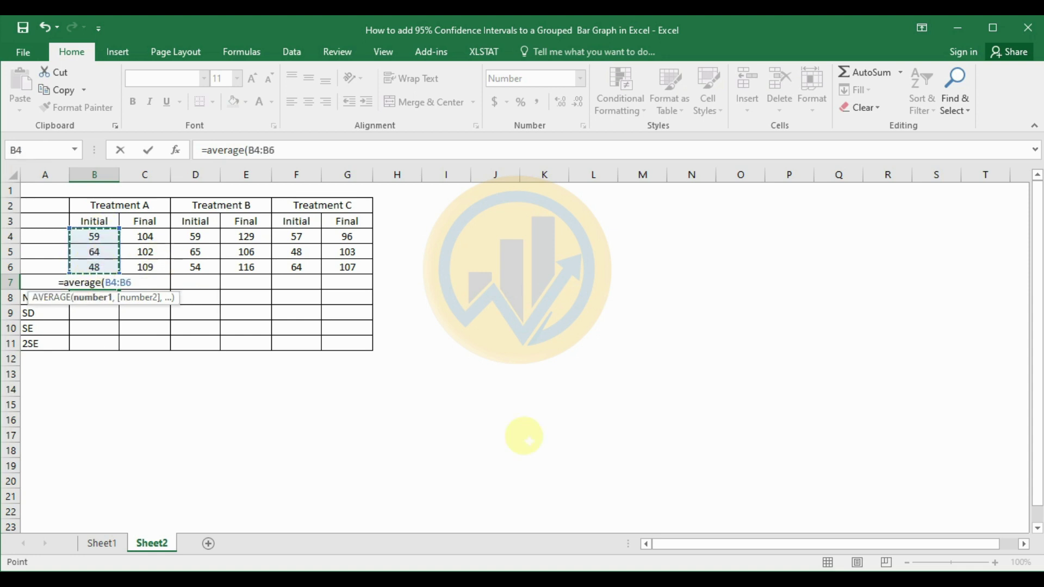
{"action": "type", "text": ")"}
{"action": "key", "text": "Return"}
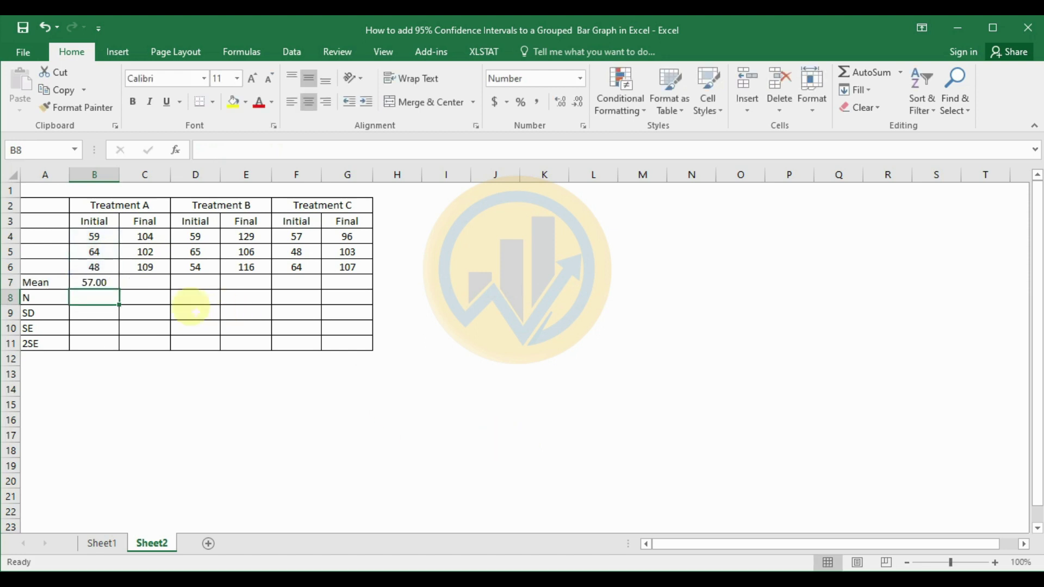
{"action": "left_click", "coordinate": [101, 283]}
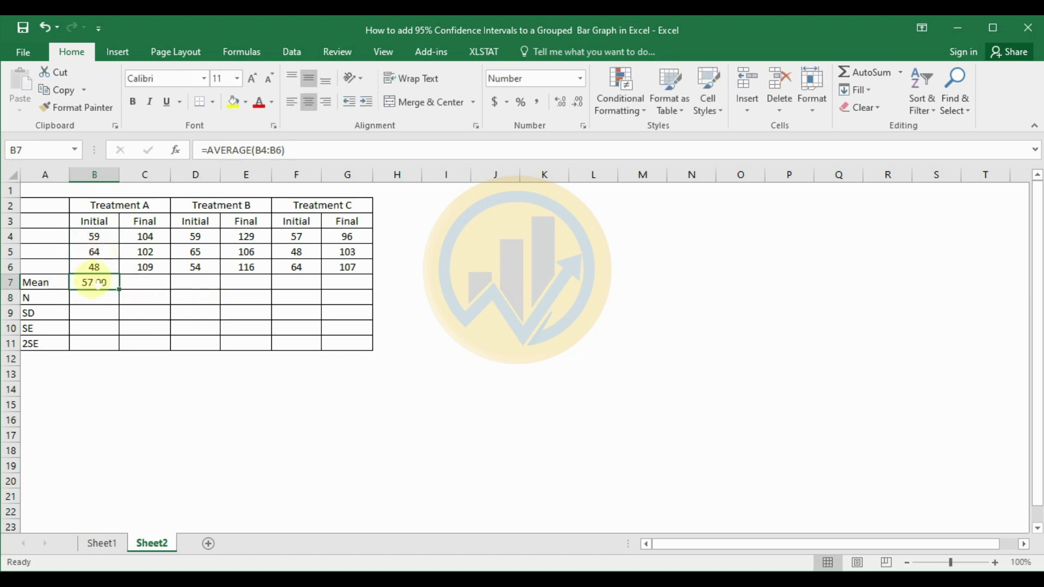
{"action": "left_click_drag", "start_coordinate": [119, 289], "coordinate": [364, 288]}
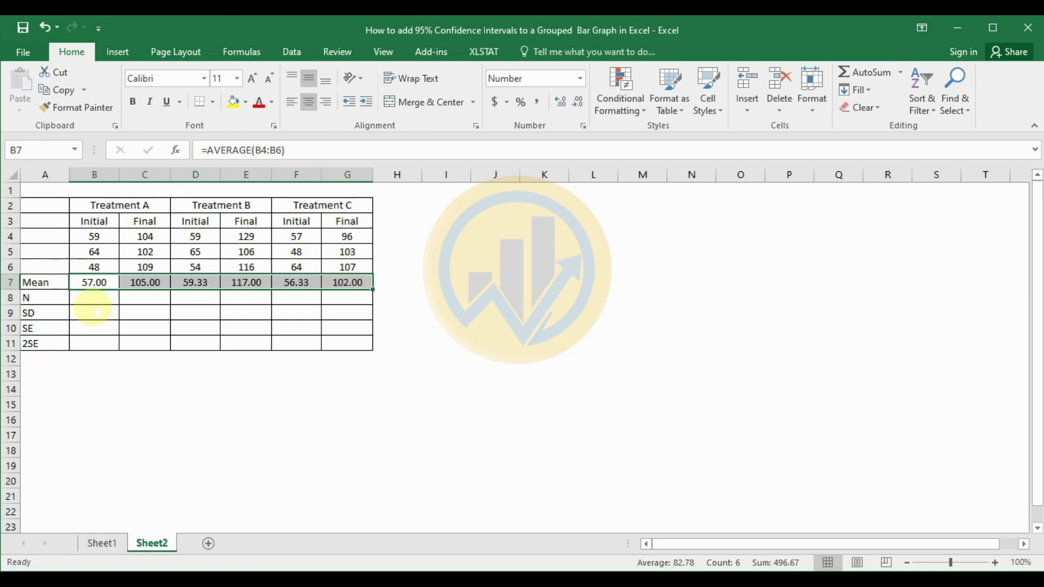
Calculate the N row with =COUNT(B4:B6) in B8 and fill the formula across to G8.
{"action": "left_click", "coordinate": [103, 300]}
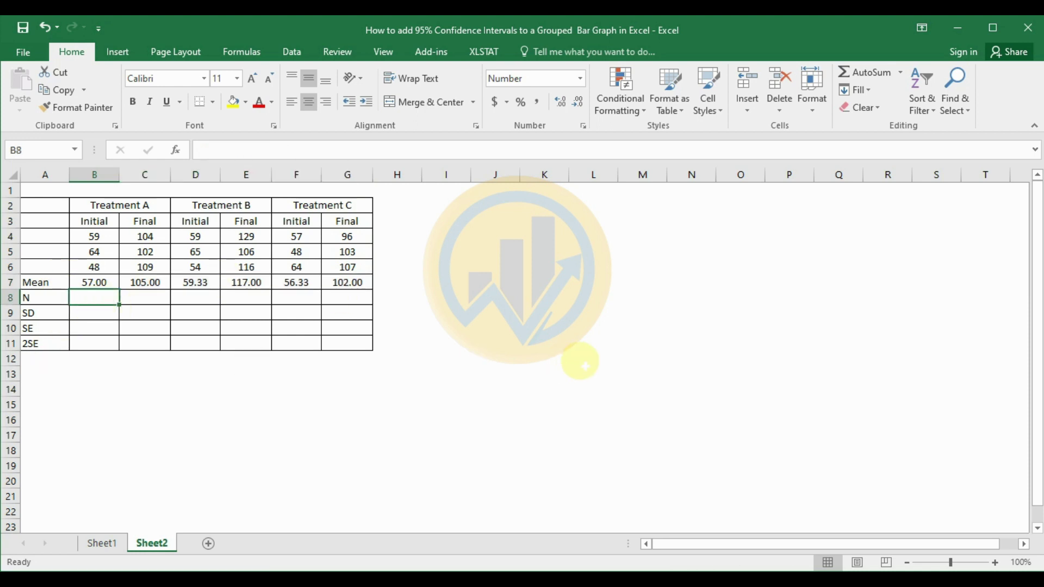
{"action": "type", "text": "="}
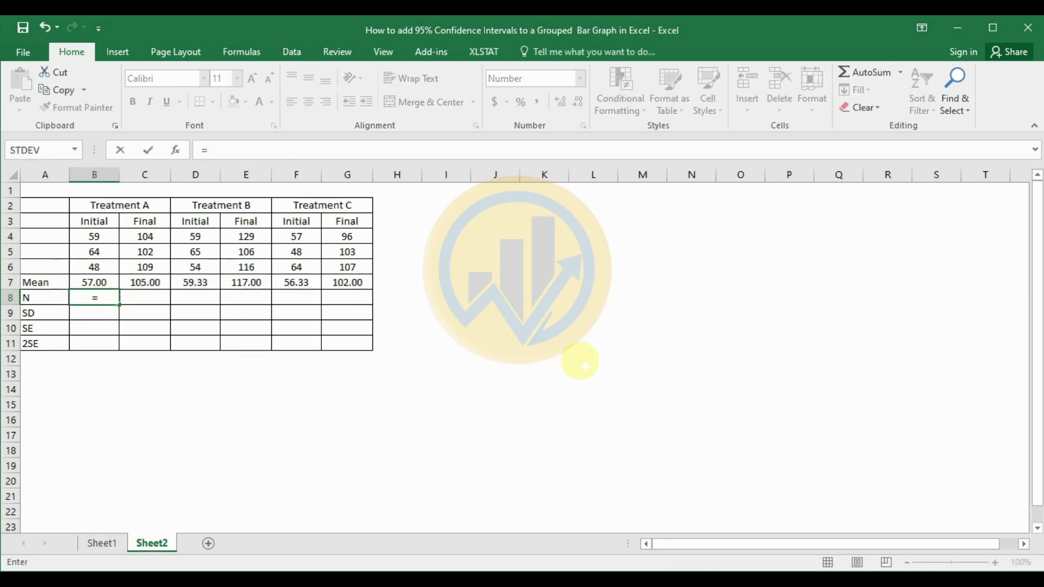
{"action": "type", "text": "count("}
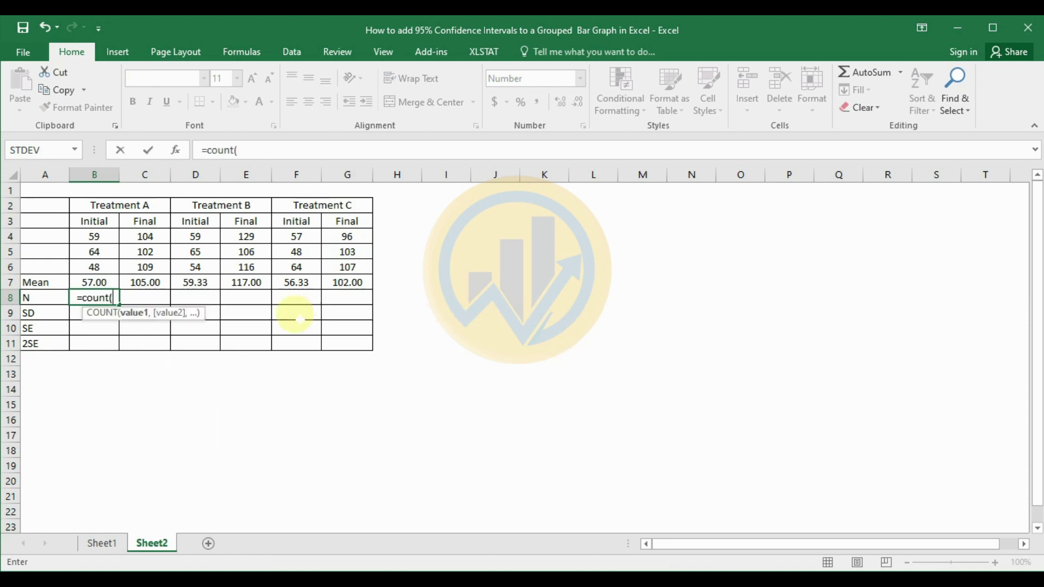
{"action": "left_click_drag", "start_coordinate": [94, 236], "coordinate": [94, 268]}
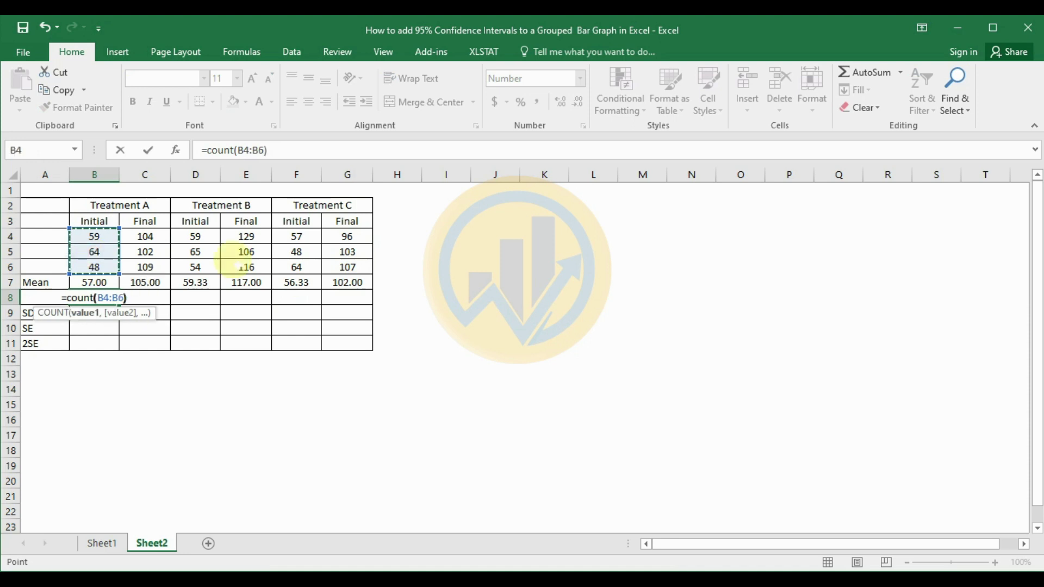
{"action": "key", "text": "Return"}
{"action": "left_click", "coordinate": [94, 297]}
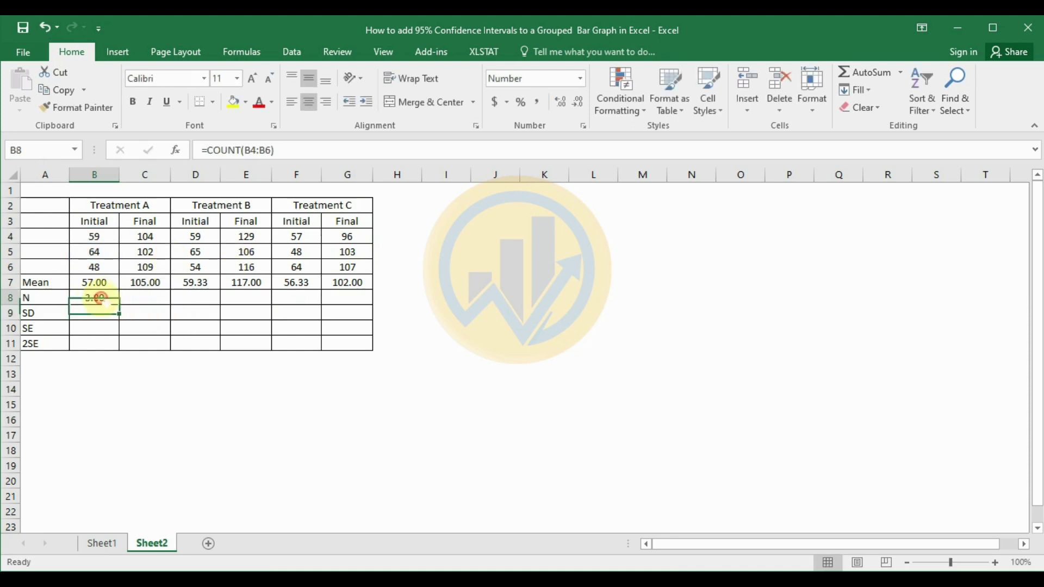
{"action": "left_click_drag", "start_coordinate": [119, 305], "coordinate": [357, 299]}
Calculate the SD row with =STDEV(B4:B6) in B9 and fill the formula across to G9.
{"action": "left_click", "coordinate": [76, 316]}
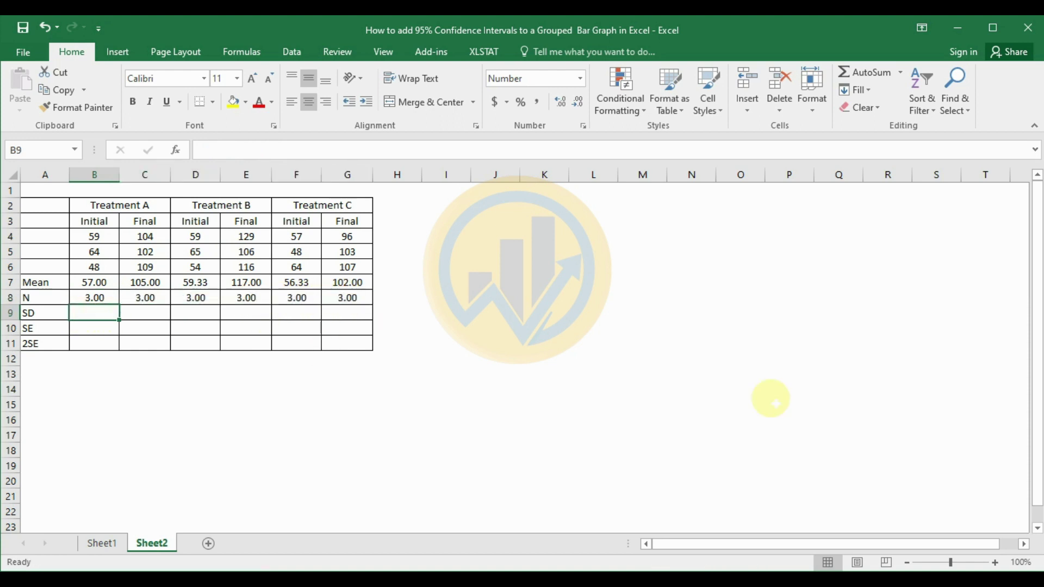
{"action": "type", "text": "="}
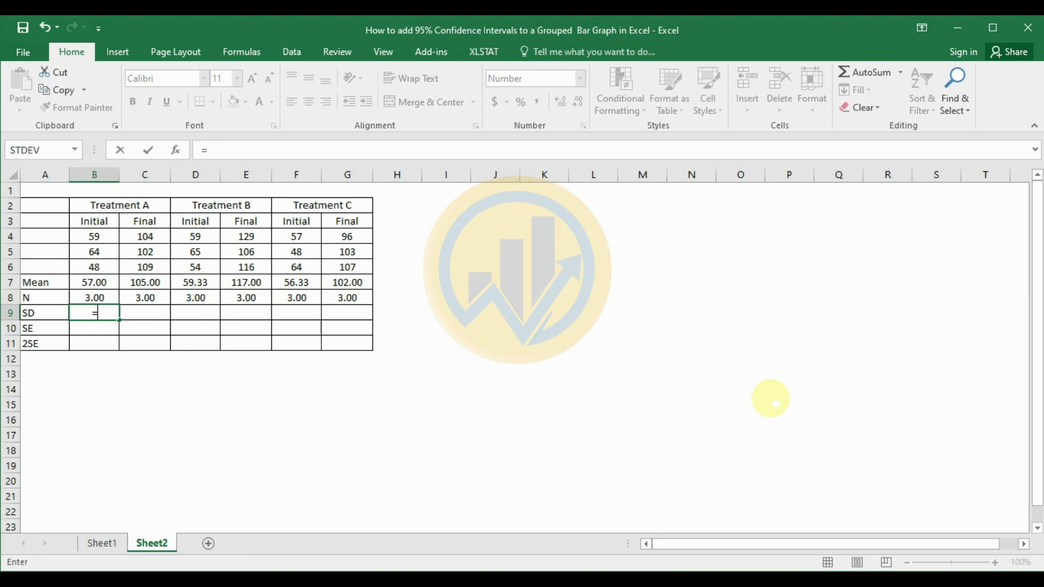
{"action": "type", "text": "ST"}
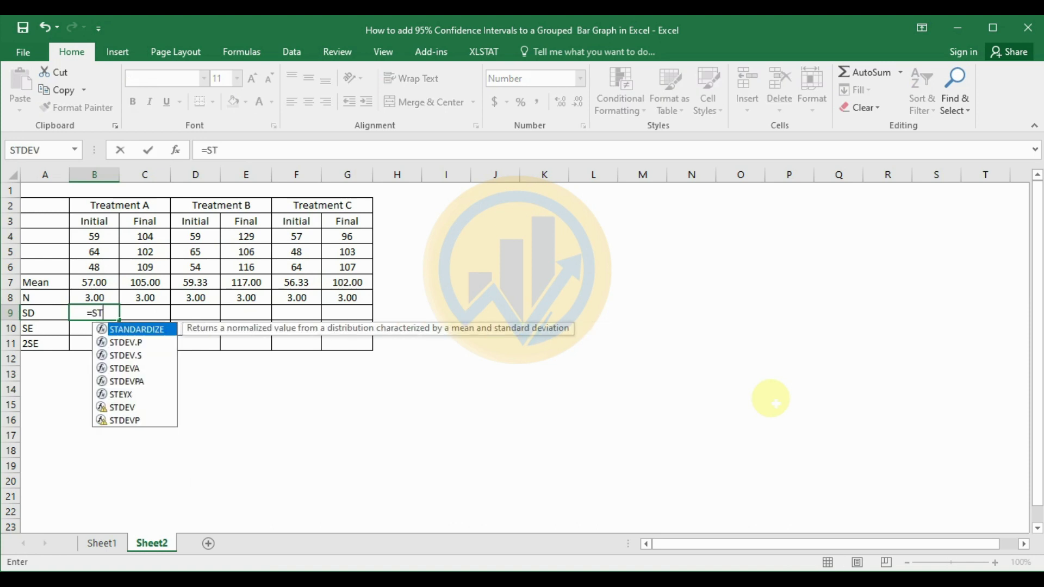
{"action": "type", "text": "D"}
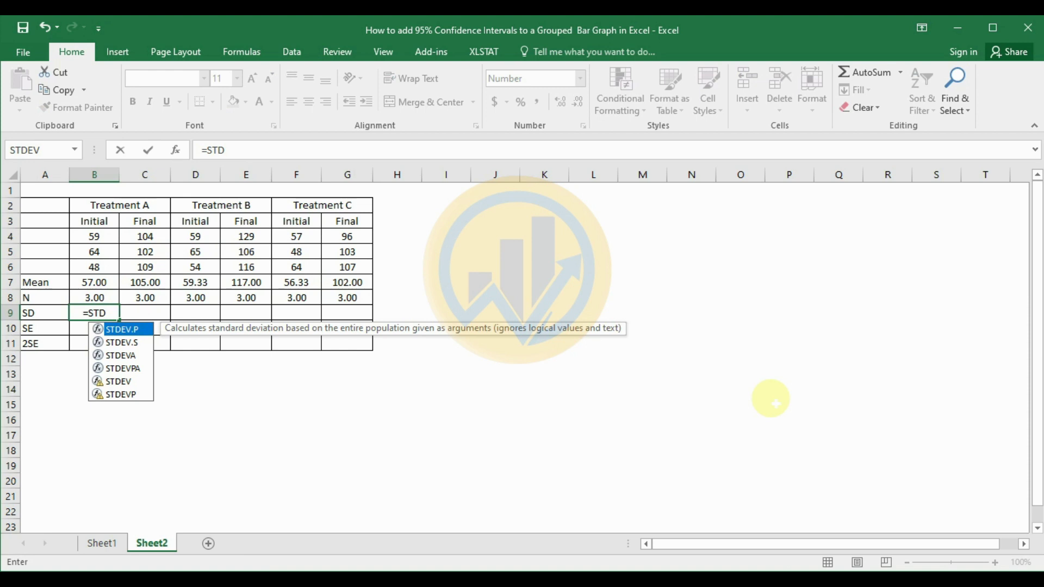
{"action": "type", "text": "EV"}
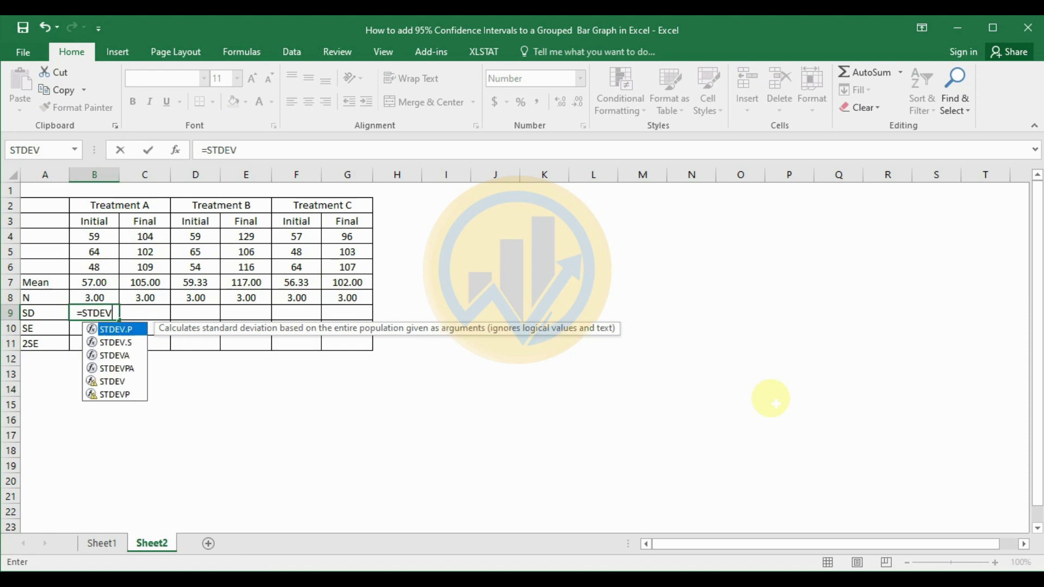
{"action": "type", "text": "("}
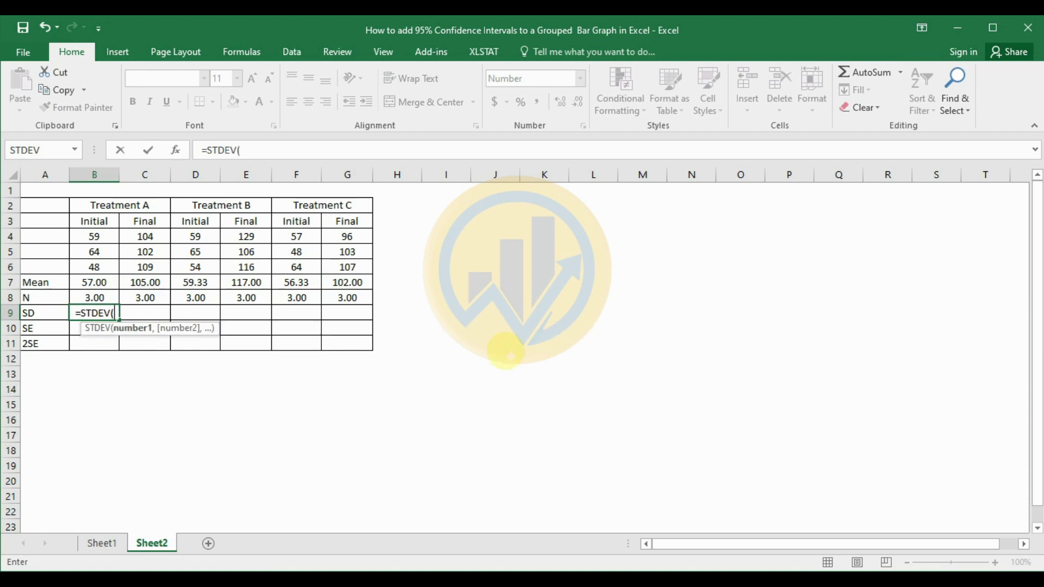
{"action": "left_click_drag", "start_coordinate": [94, 236], "coordinate": [94, 266]}
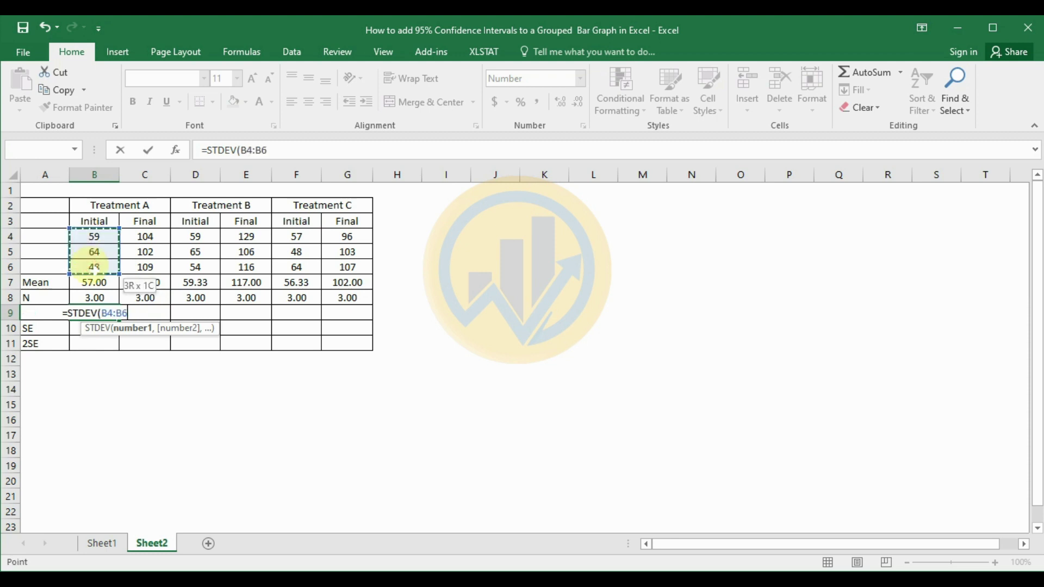
{"action": "type", "text": ")"}
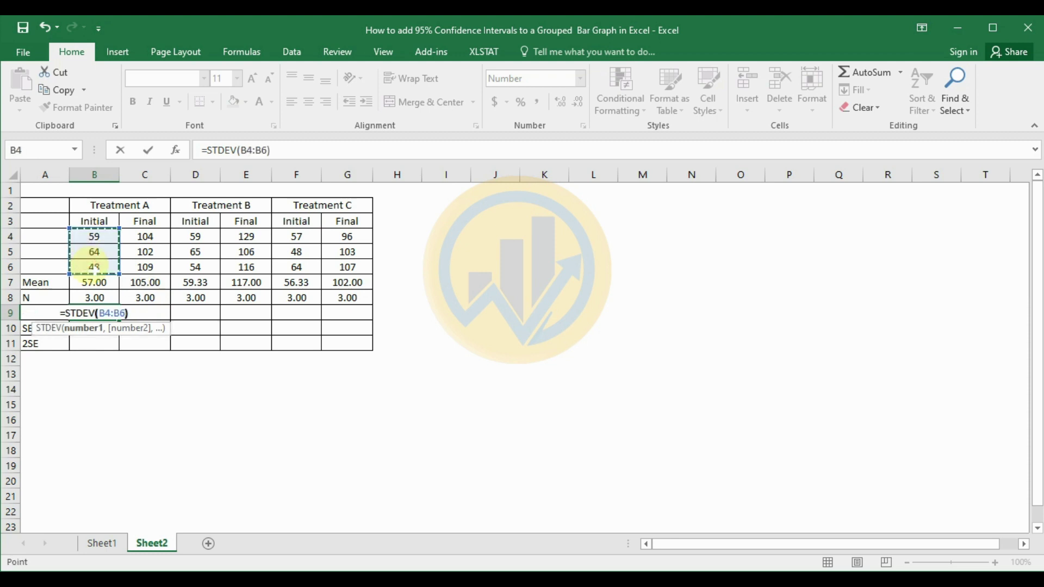
{"action": "key", "text": "Return"}
{"action": "left_click", "coordinate": [93, 313]}
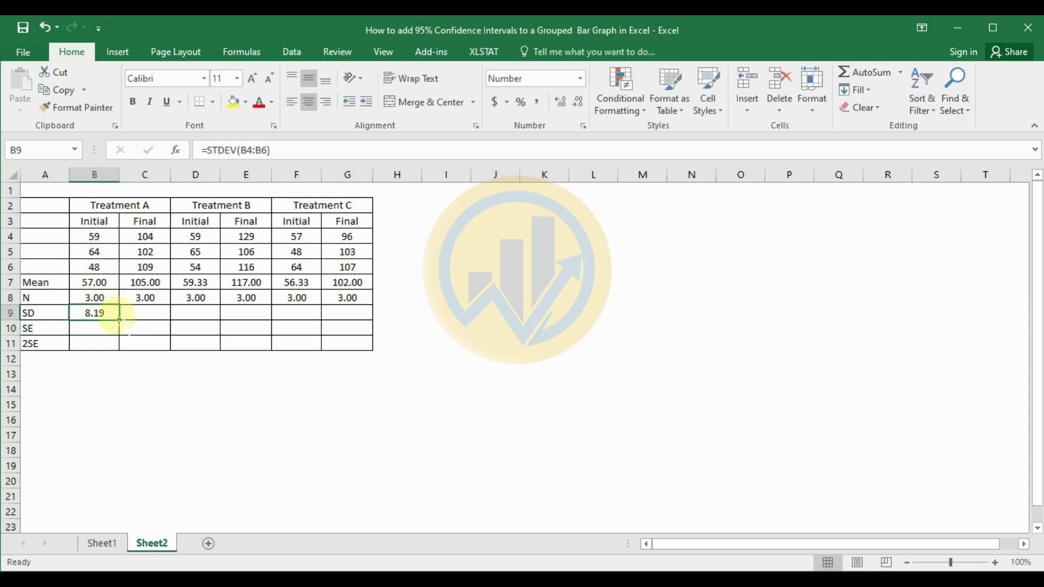
{"action": "left_click_drag", "start_coordinate": [119, 320], "coordinate": [356, 321]}
Calculate the SE row with =(B9)/(SQRT(B8)) in B10 and fill the formula across to G10.
{"action": "left_click", "coordinate": [89, 330]}
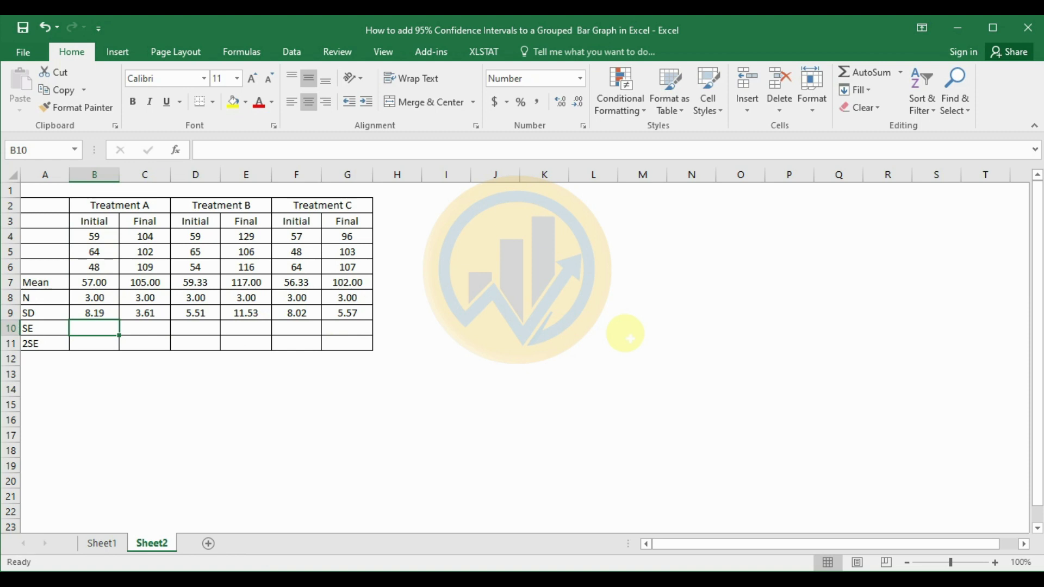
{"action": "type", "text": "=("}
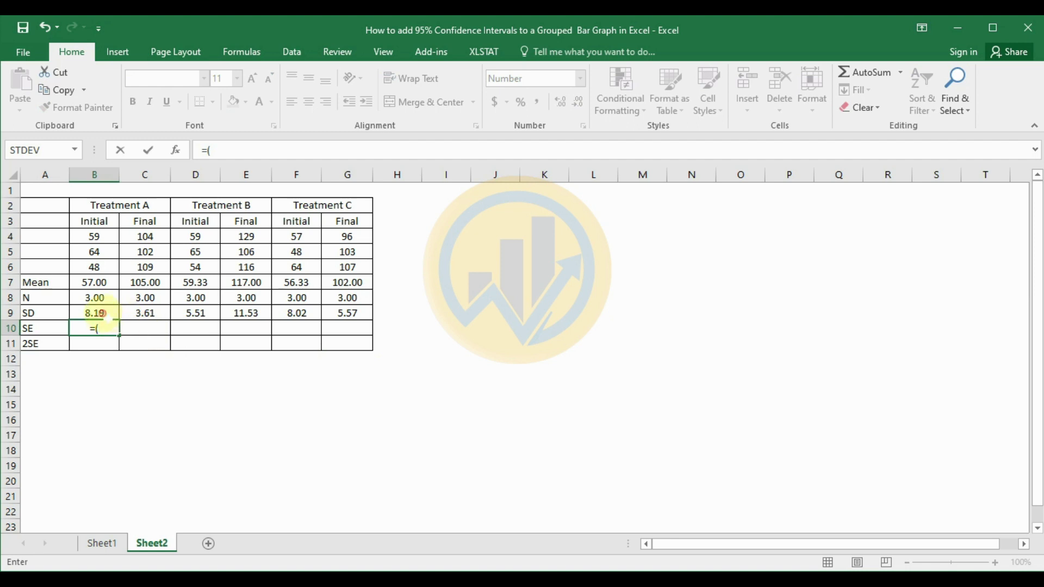
{"action": "left_click", "coordinate": [104, 316]}
{"action": "type", "text": ")"}
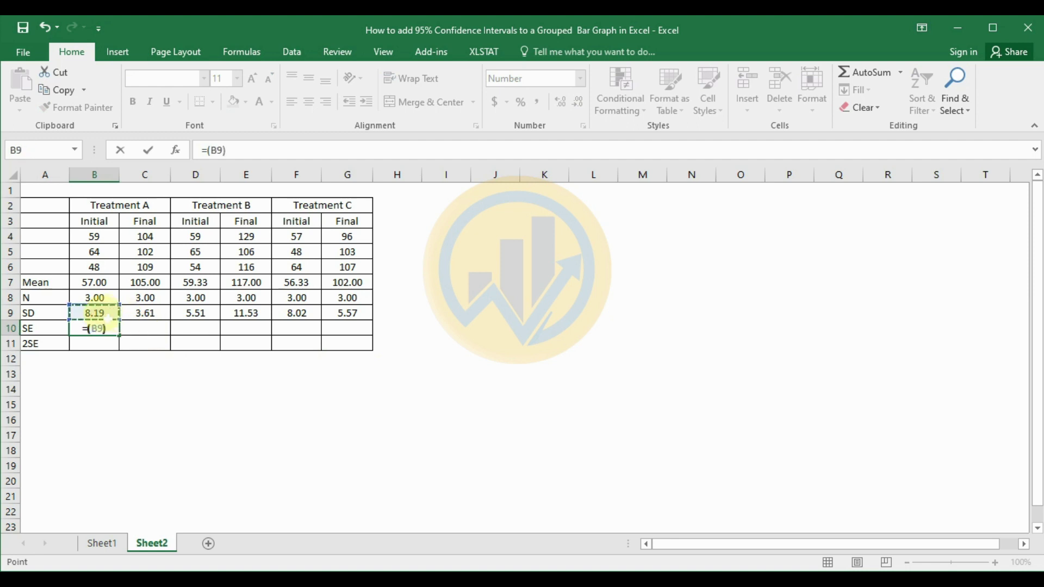
{"action": "type", "text": "/(SQ"}
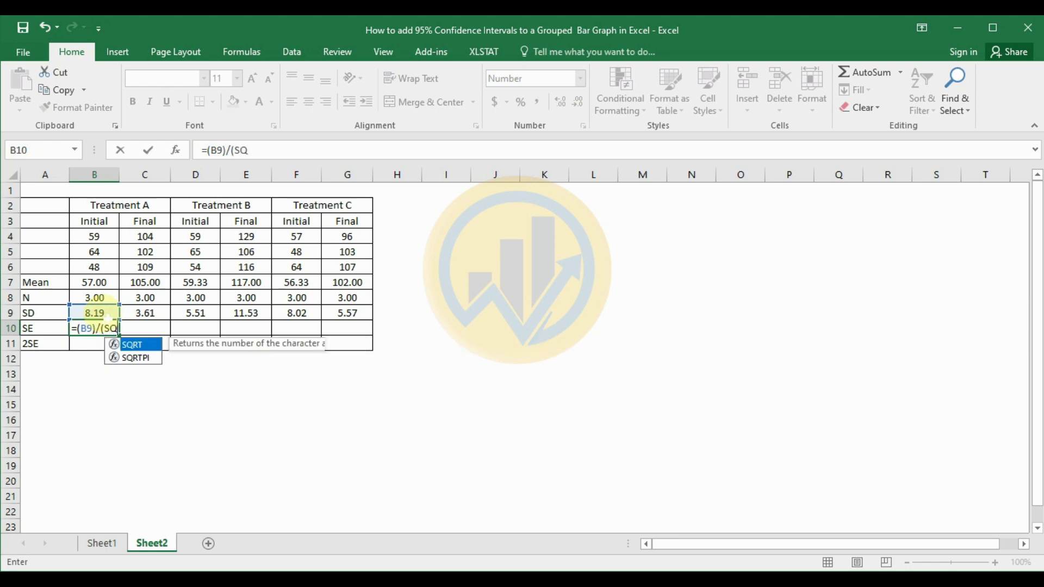
{"action": "type", "text": "RT"}
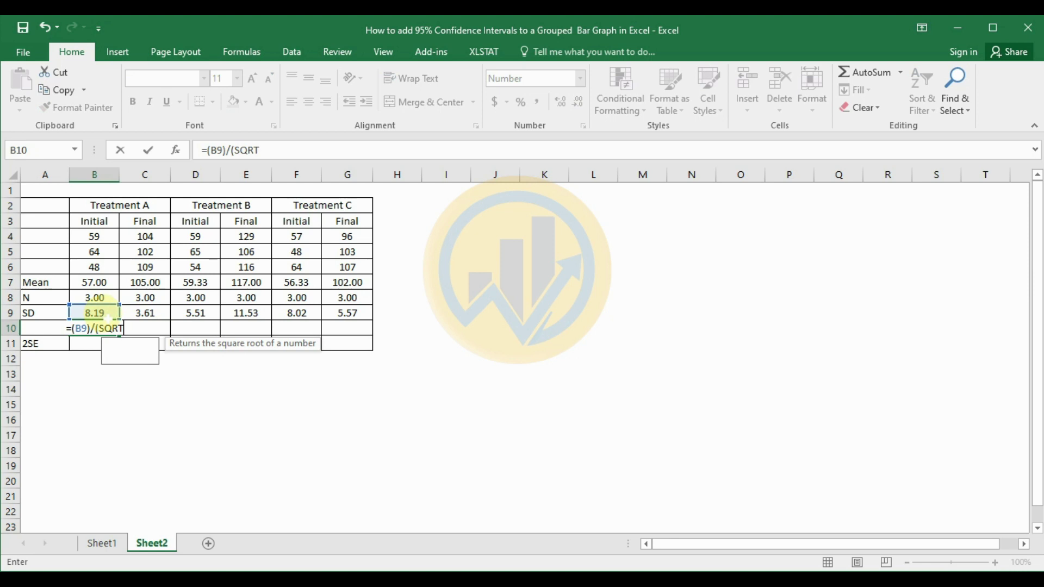
{"action": "type", "text": "("}
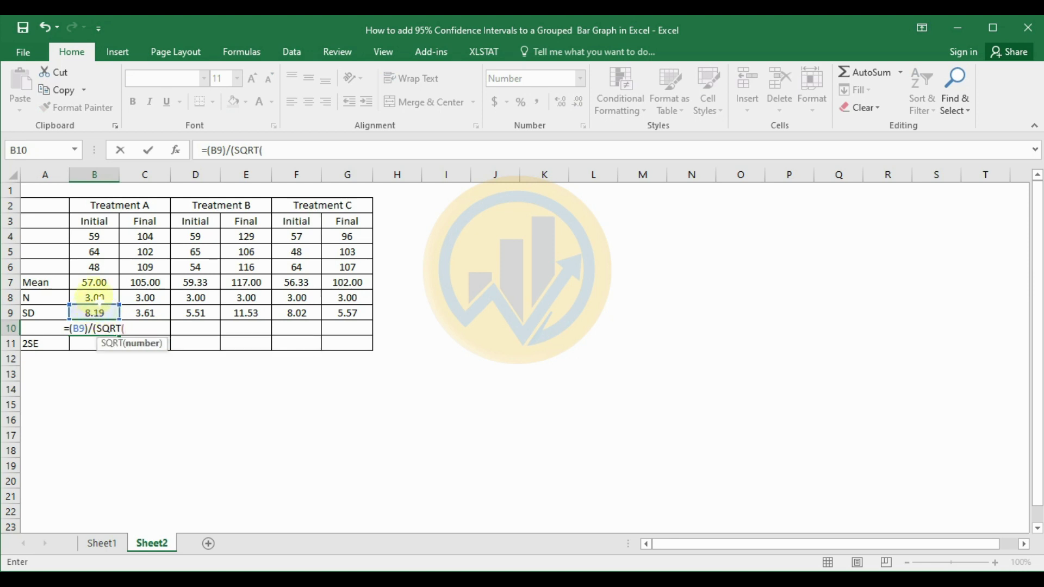
{"action": "left_click", "coordinate": [96, 298]}
{"action": "type", "text": ")"}
{"action": "key", "text": "Return"}
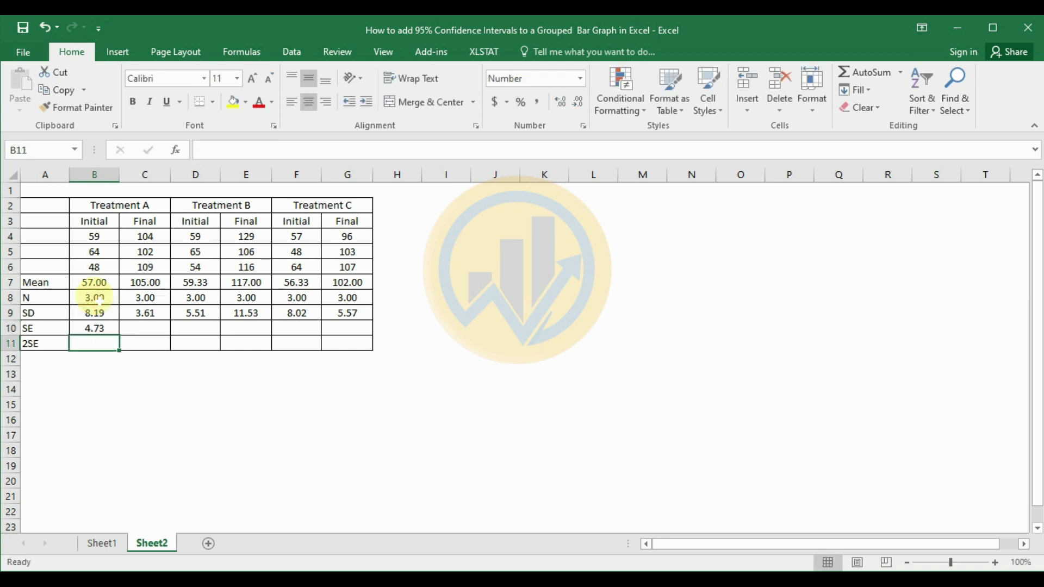
{"action": "left_click", "coordinate": [107, 330]}
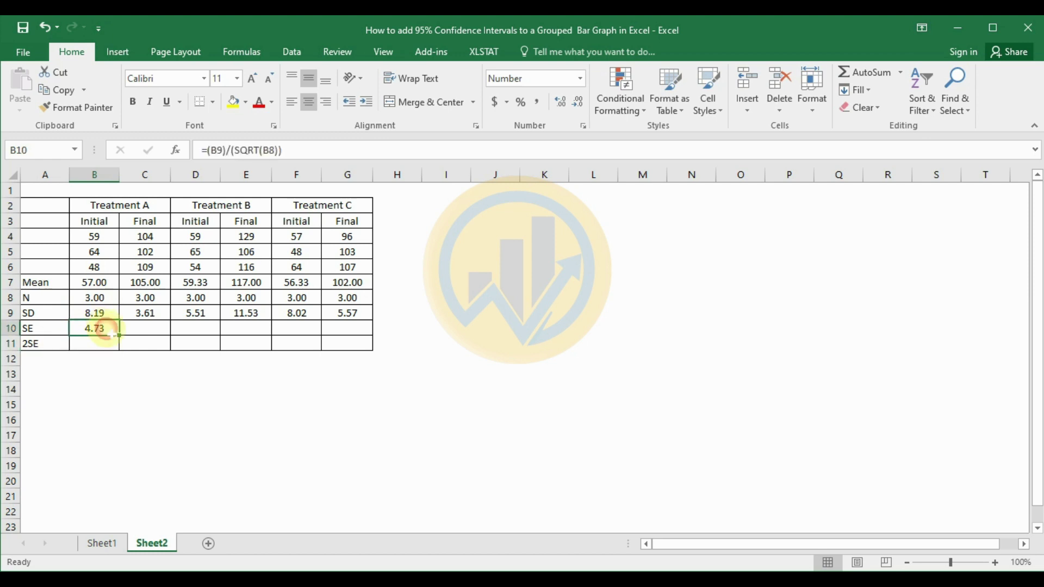
{"action": "left_click_drag", "start_coordinate": [119, 335], "coordinate": [358, 329]}
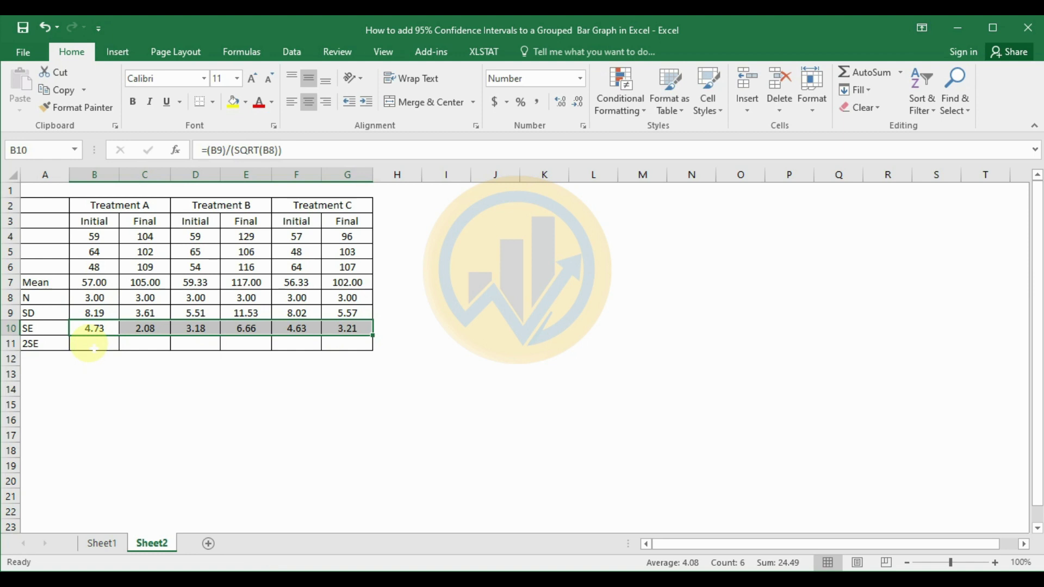
Calculate the 2SE row with =2*B10 in B11 and fill the formula across to G11.
{"action": "left_click", "coordinate": [94, 349]}
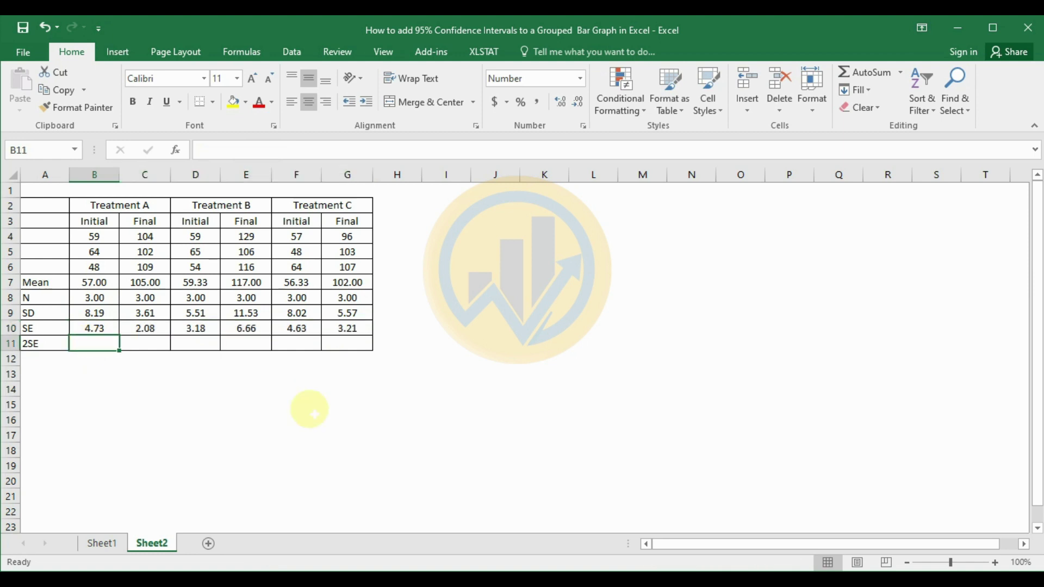
{"action": "type", "text": "=2*"}
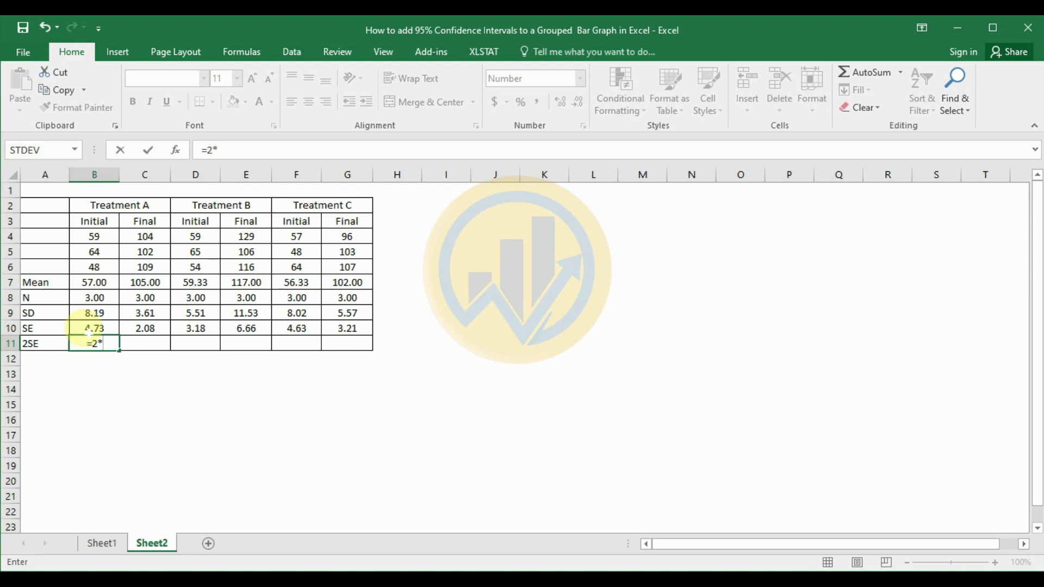
{"action": "left_click", "coordinate": [90, 328]}
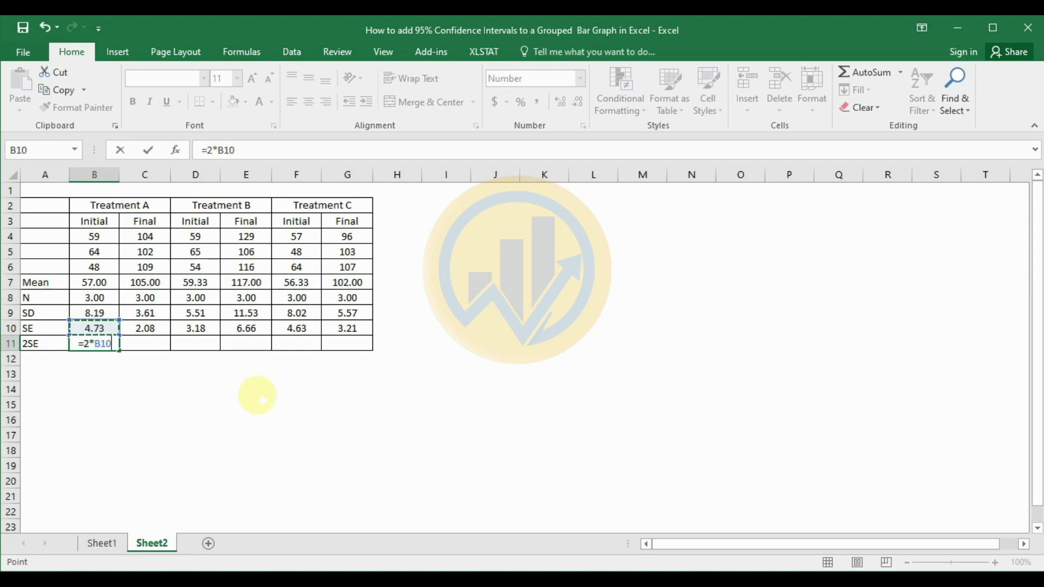
{"action": "key", "text": "Return"}
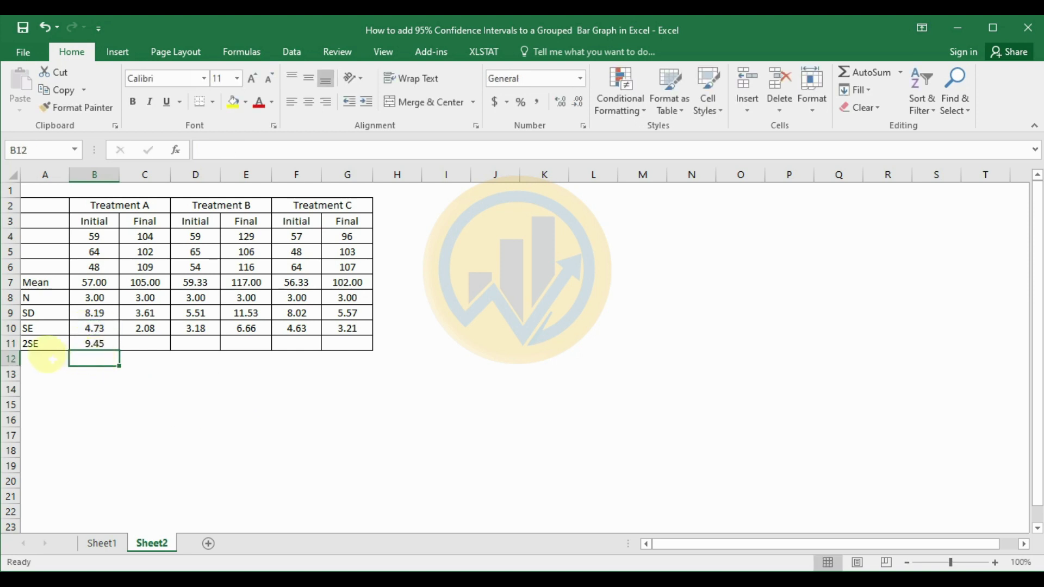
{"action": "left_click", "coordinate": [93, 344]}
{"action": "left_click_drag", "start_coordinate": [119, 351], "coordinate": [359, 348]}
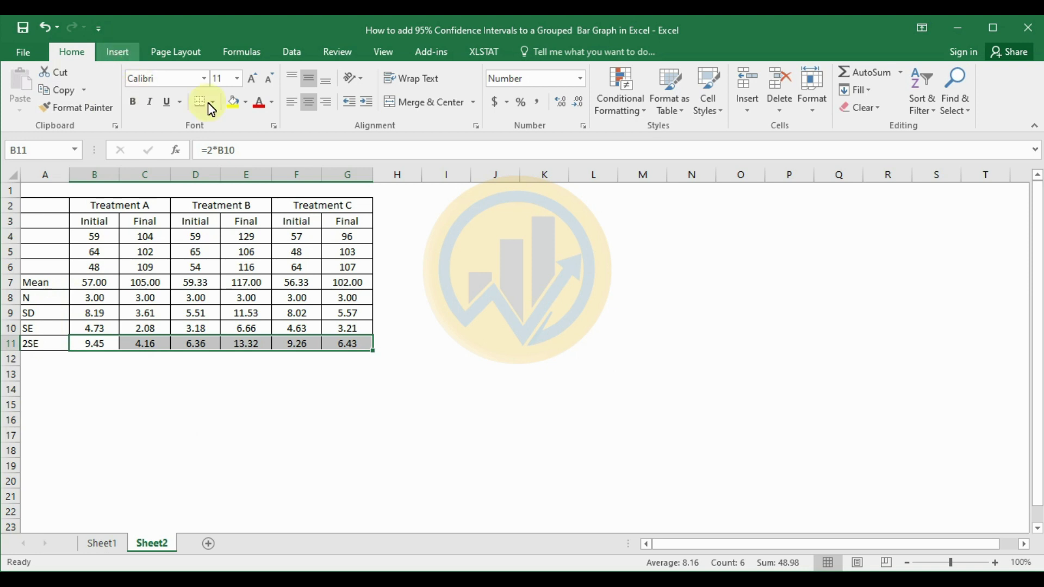
{"action": "left_click", "coordinate": [125, 51]}
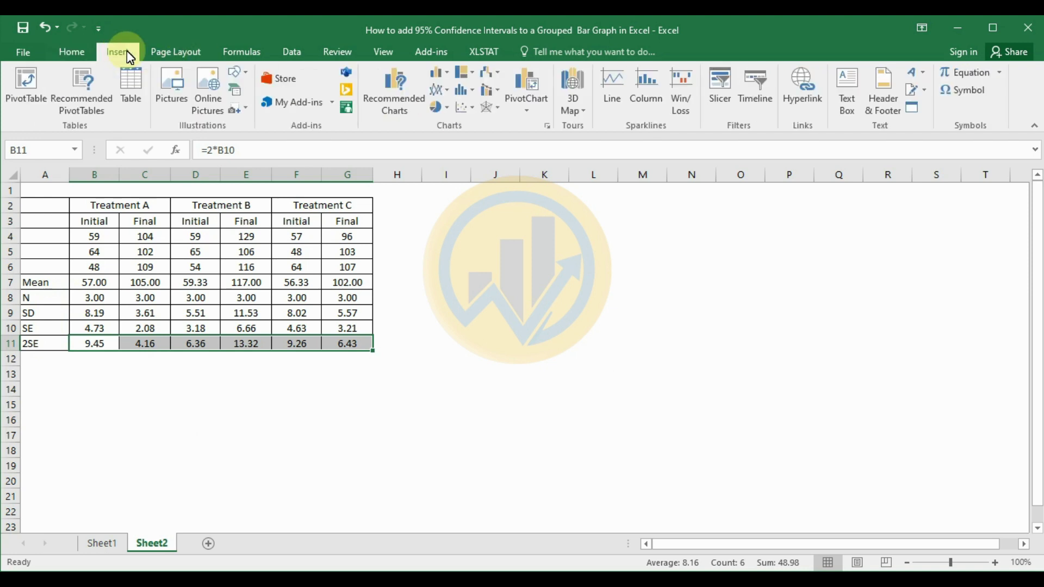
{"action": "left_click", "coordinate": [447, 74]}
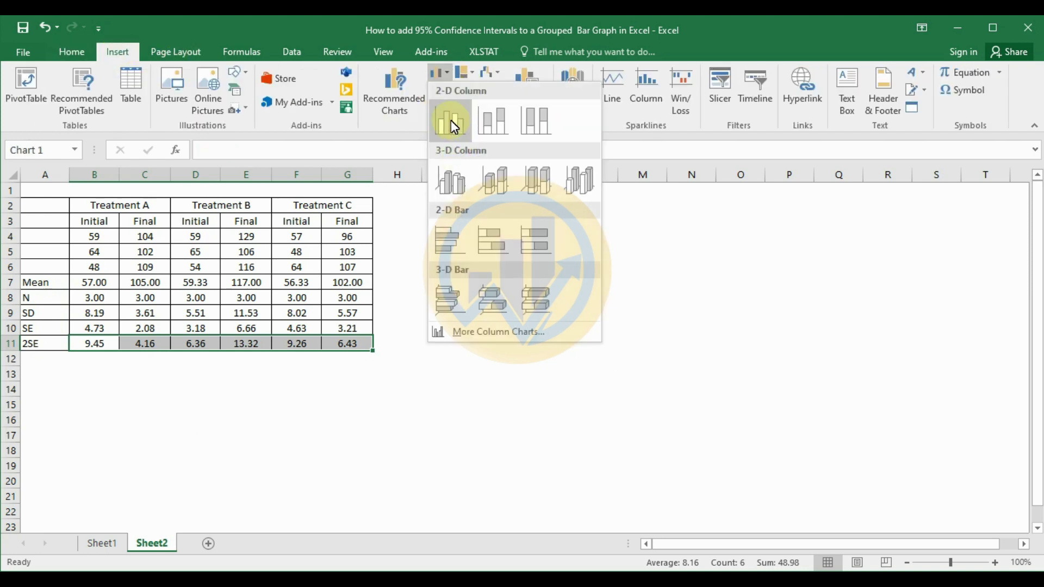
{"action": "left_click", "coordinate": [453, 125]}
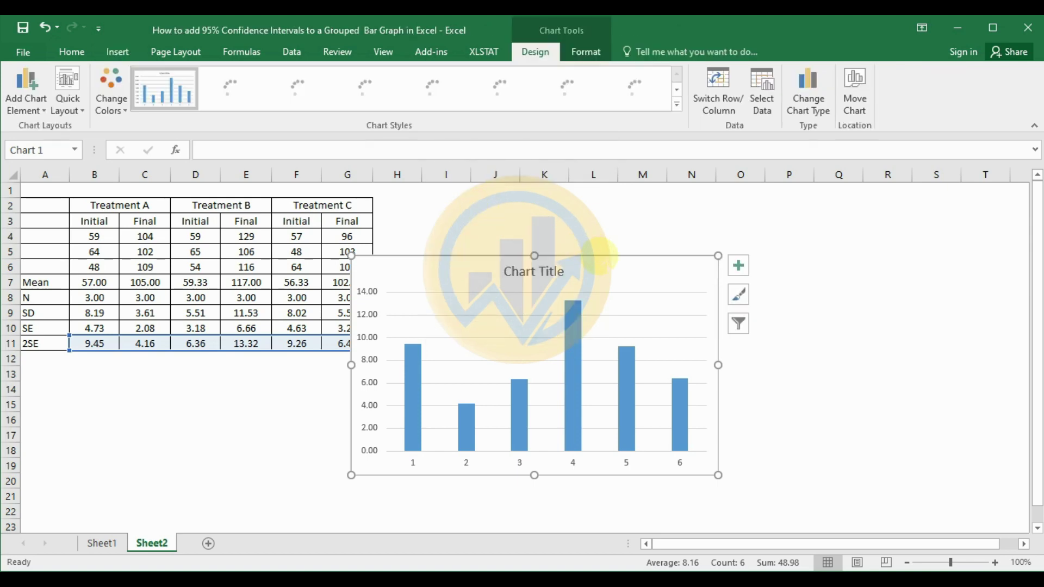
{"action": "left_click", "coordinate": [680, 218]}
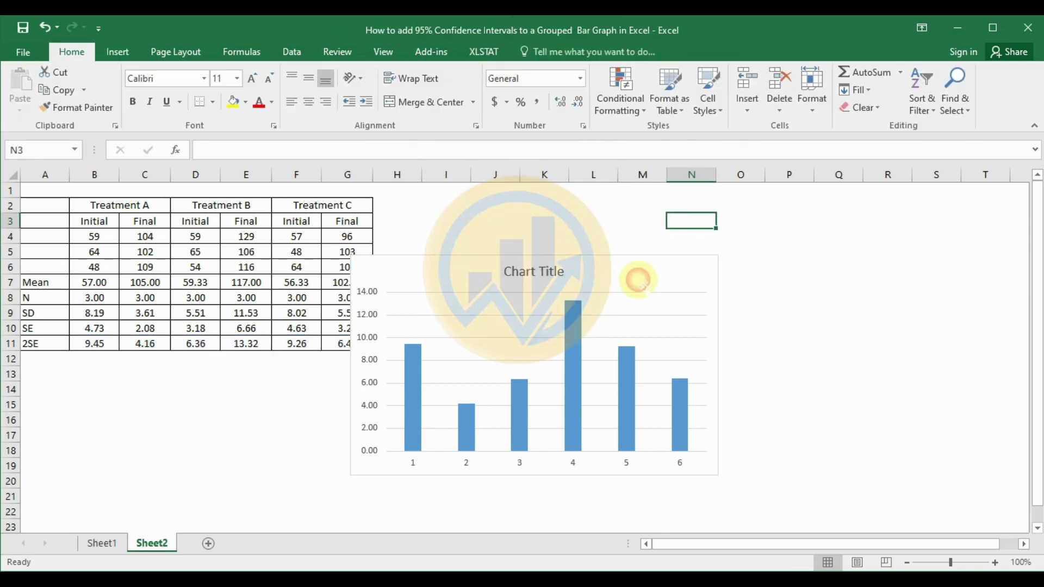
{"action": "left_click", "coordinate": [659, 261]}
{"action": "key", "text": "Delete"}
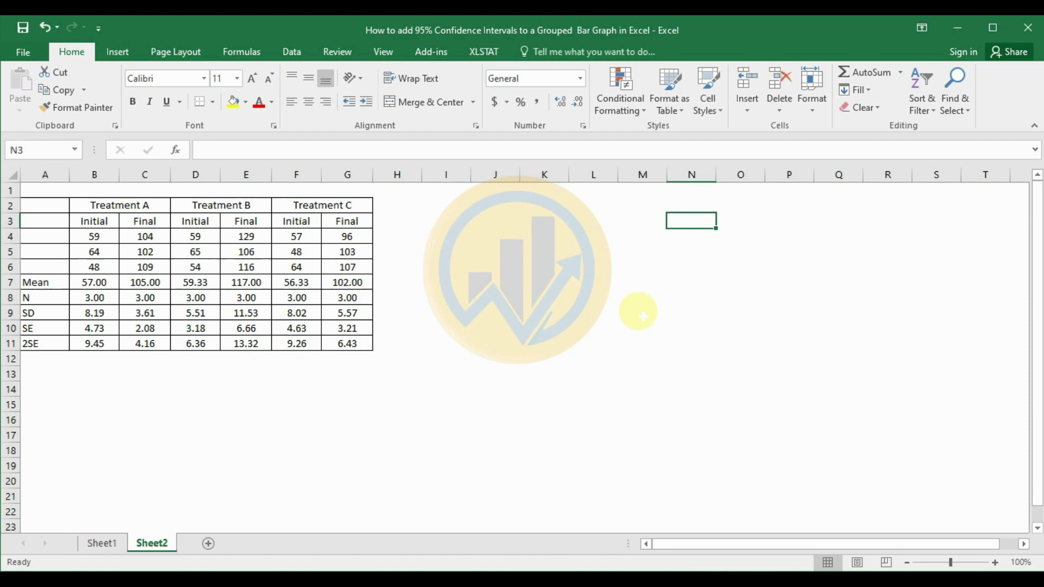
Insert an empty 2-D clustered column chart from a blank cell and move it clear of the data table.
{"action": "left_click", "coordinate": [538, 235]}
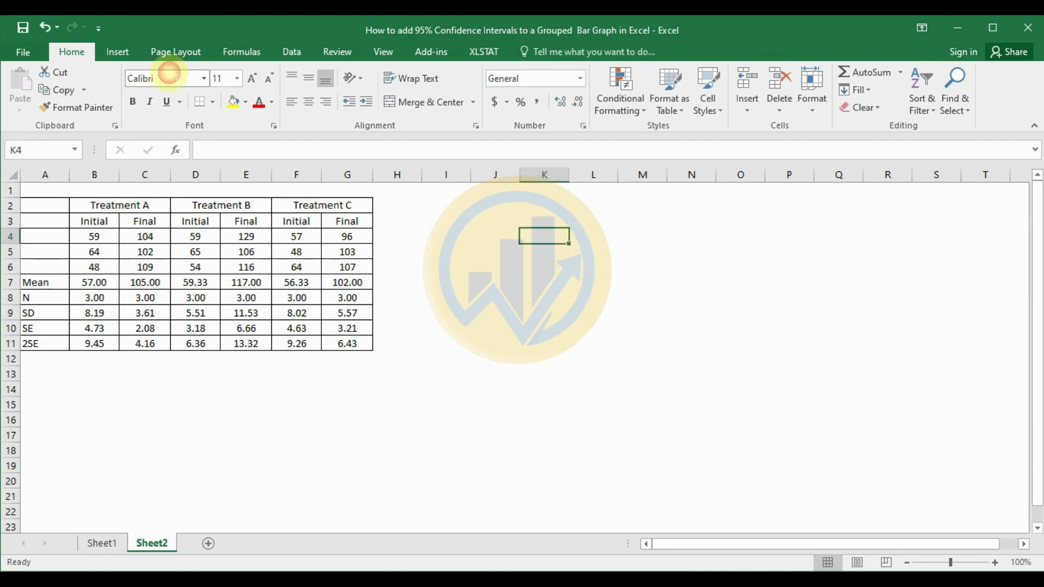
{"action": "left_click", "coordinate": [123, 54]}
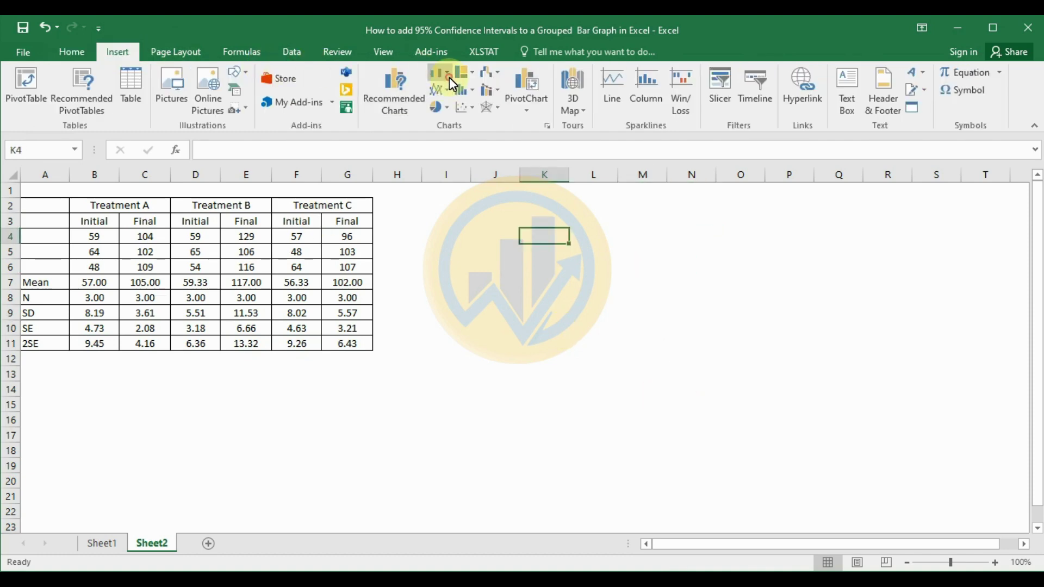
{"action": "left_click", "coordinate": [450, 78]}
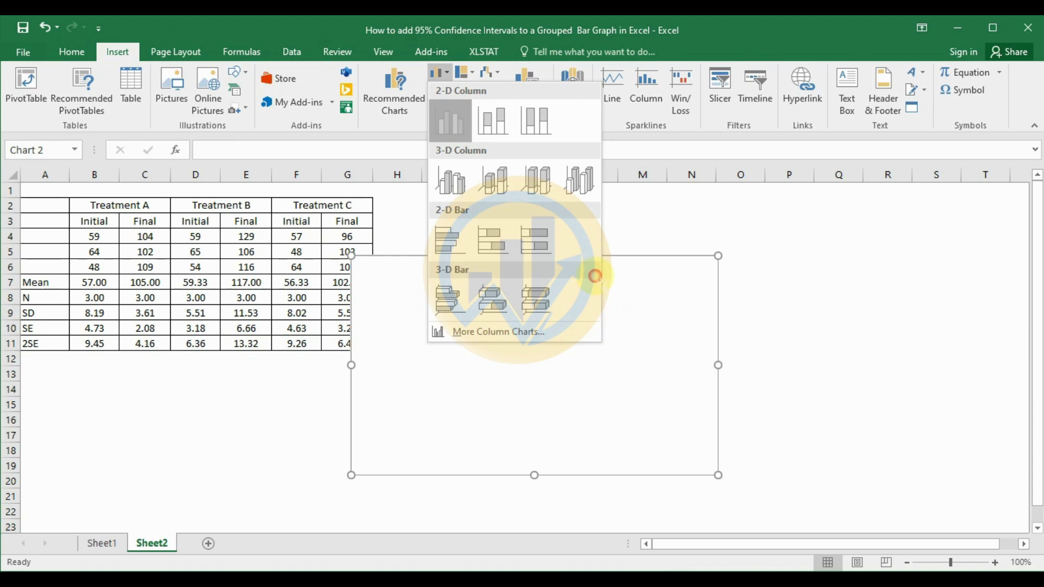
{"action": "left_click", "coordinate": [595, 276]}
{"action": "left_click_drag", "start_coordinate": [582, 259], "coordinate": [643, 263]}
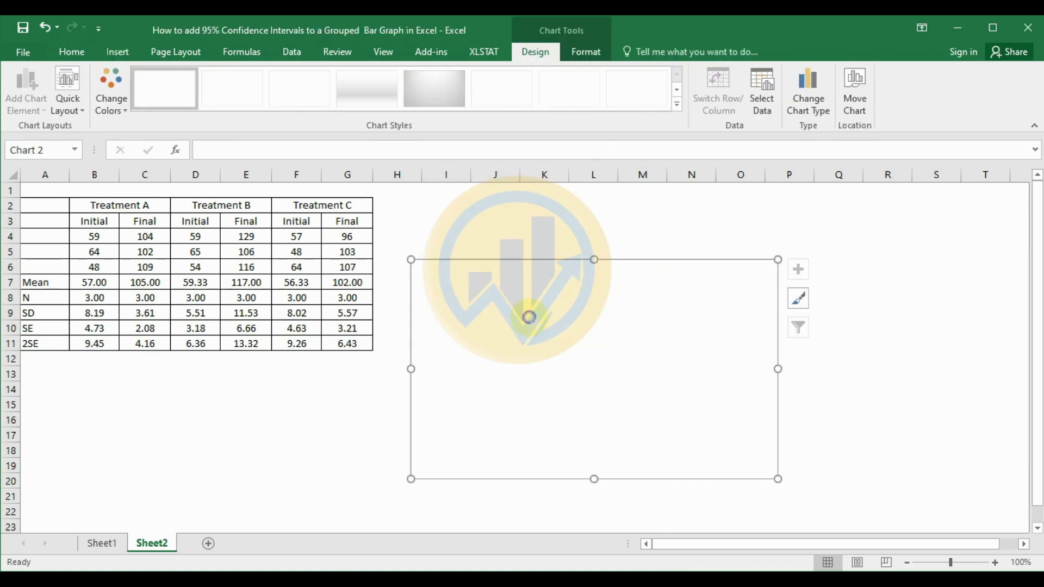
Add a data series to the empty chart, named from Sheet2 B3:G3 with the Mean row B7:G7 as its values.
{"action": "right_click", "coordinate": [530, 318]}
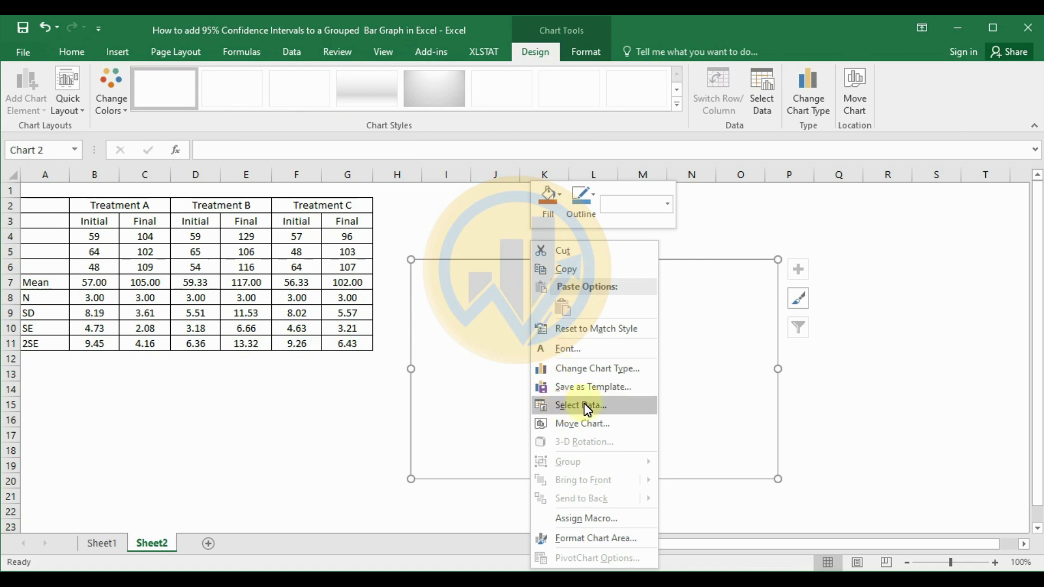
{"action": "left_click", "coordinate": [587, 407]}
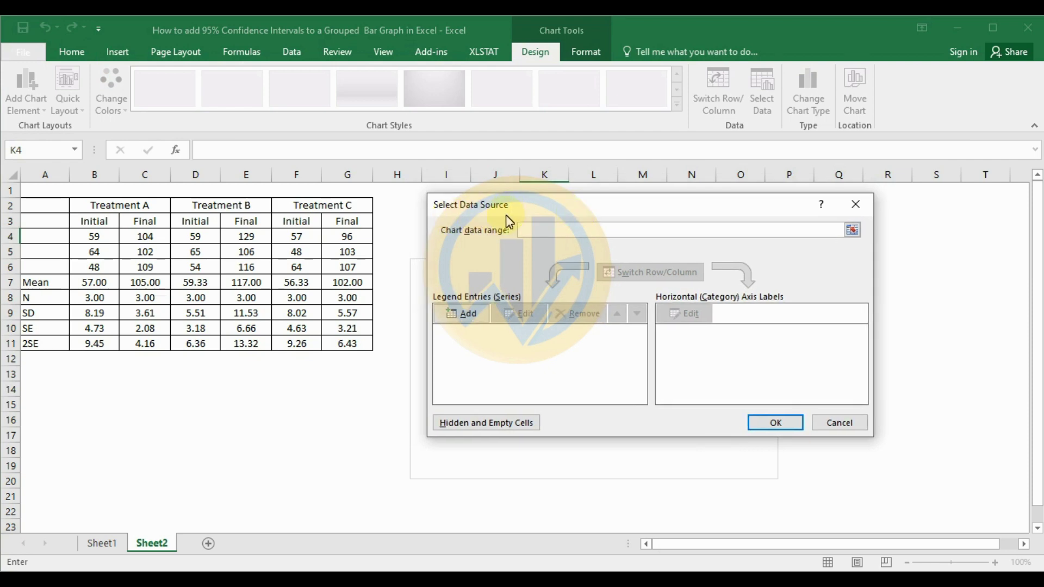
{"action": "left_click", "coordinate": [480, 318]}
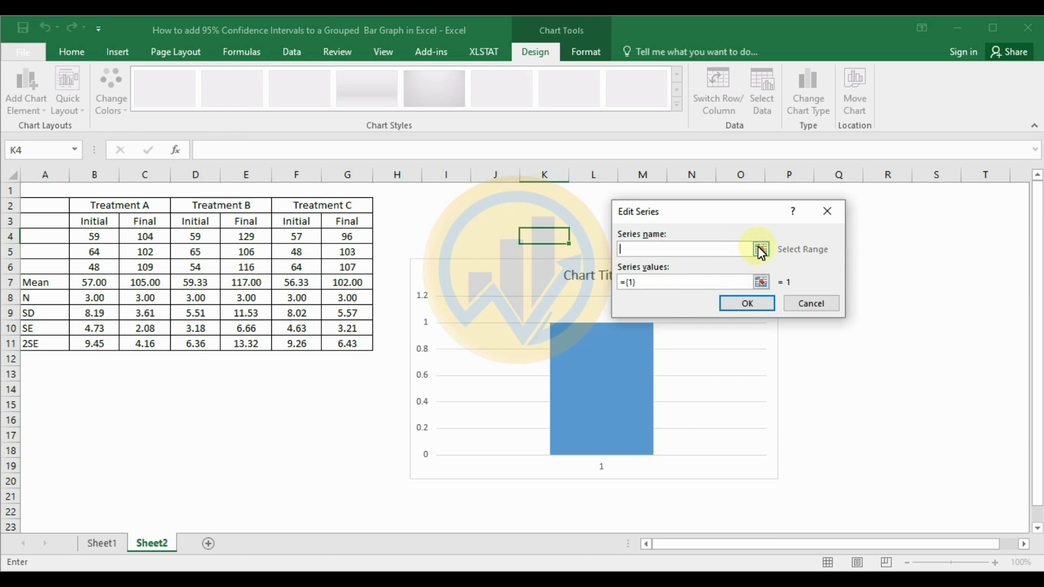
{"action": "left_click", "coordinate": [761, 250]}
{"action": "left_click_drag", "start_coordinate": [92, 221], "coordinate": [344, 223]}
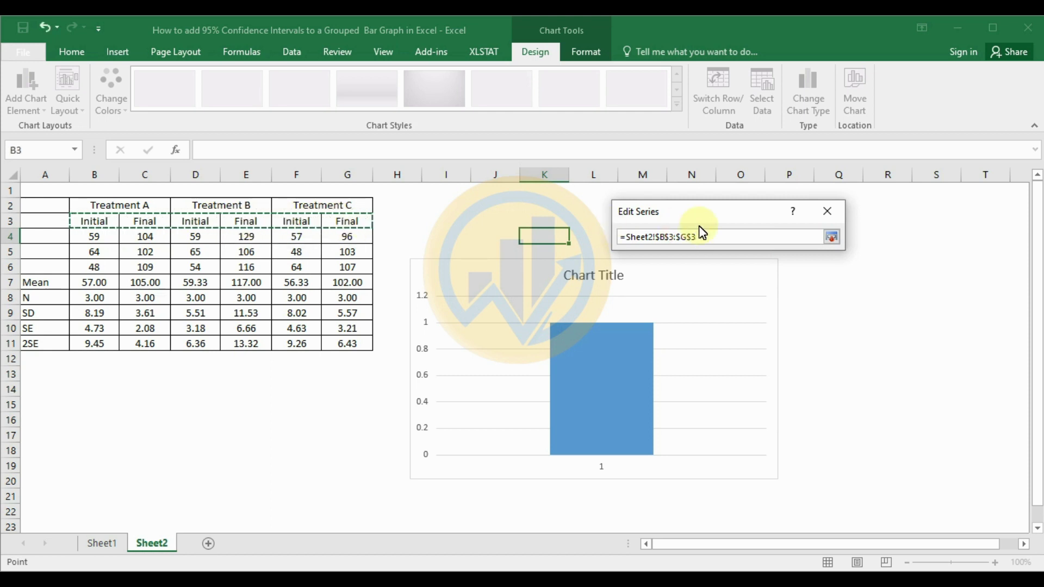
{"action": "left_click", "coordinate": [831, 242]}
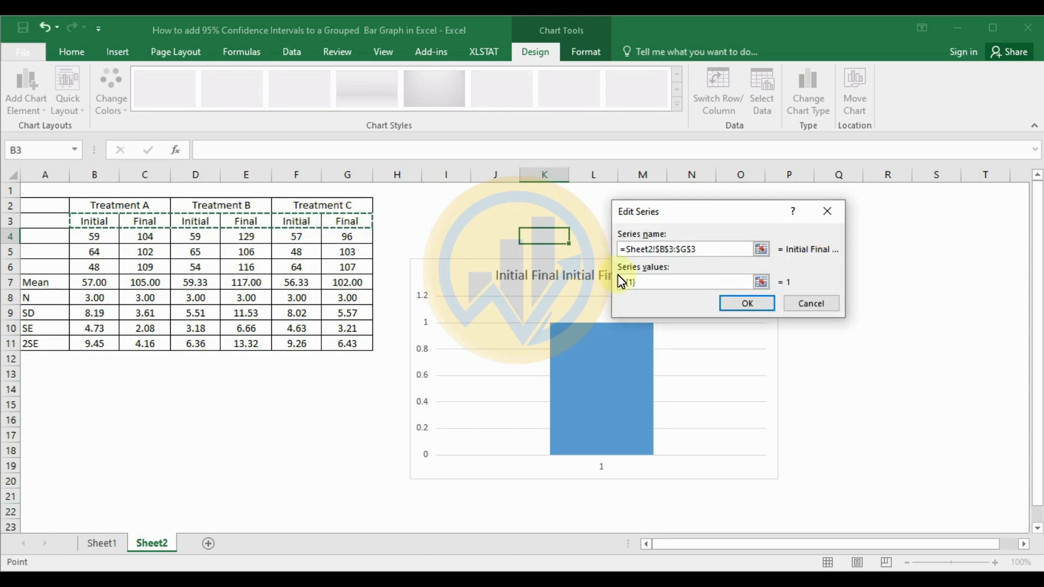
{"action": "left_click", "coordinate": [761, 282]}
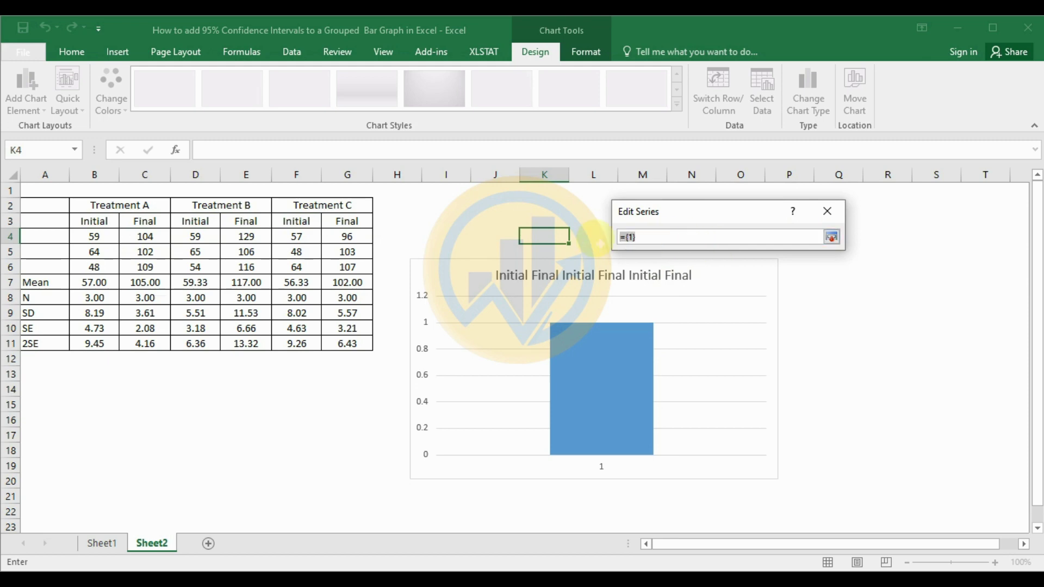
{"action": "left_click_drag", "start_coordinate": [87, 282], "coordinate": [360, 284]}
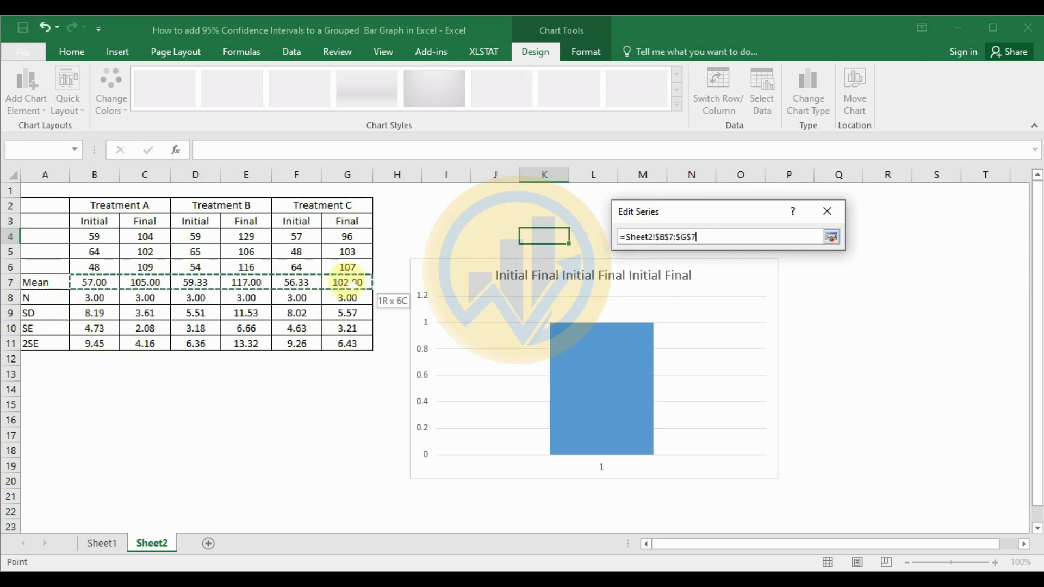
{"action": "left_click", "coordinate": [831, 238]}
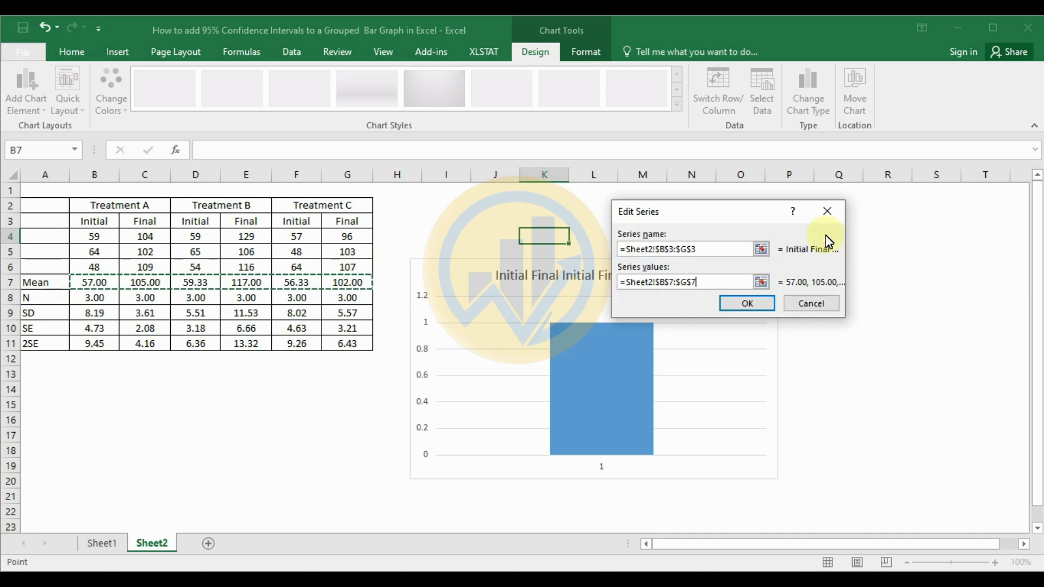
{"action": "left_click", "coordinate": [747, 308]}
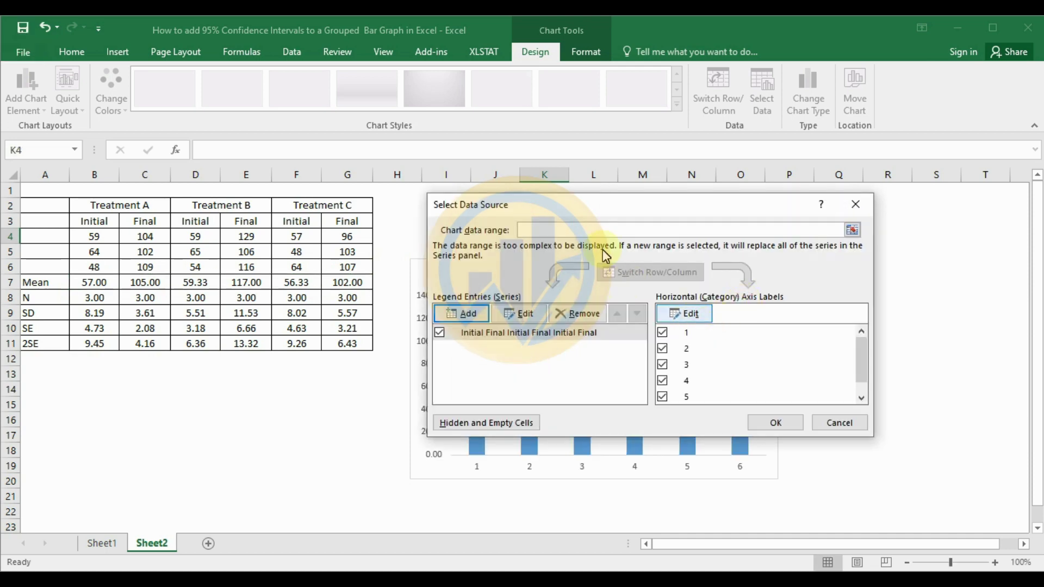
Set the chart's horizontal category labels to Sheet2 B2:G3 and apply the data source changes.
{"action": "left_click_drag", "start_coordinate": [612, 210], "coordinate": [680, 204]}
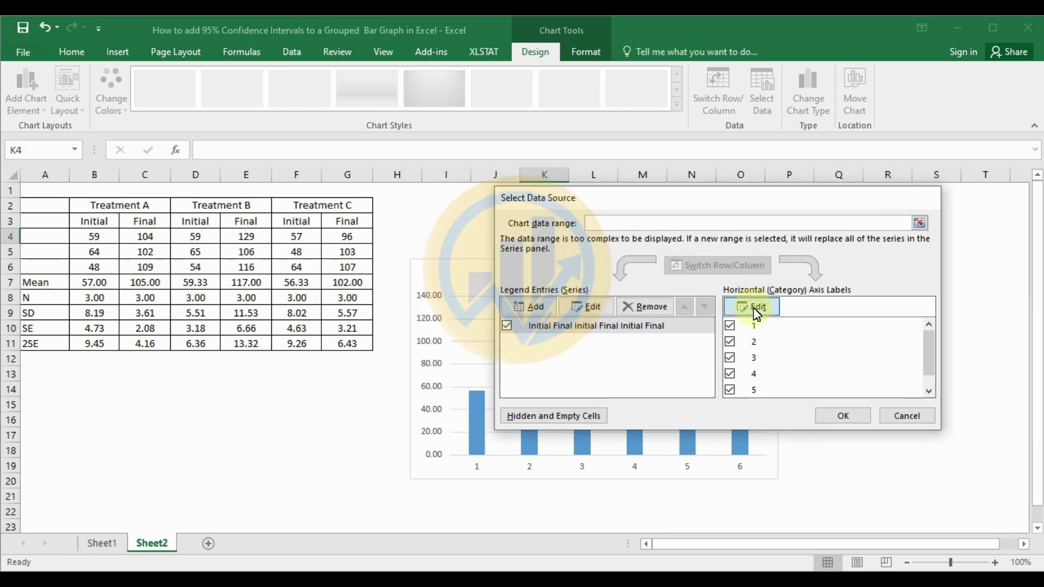
{"action": "left_click", "coordinate": [756, 311]}
{"action": "left_click", "coordinate": [761, 266]}
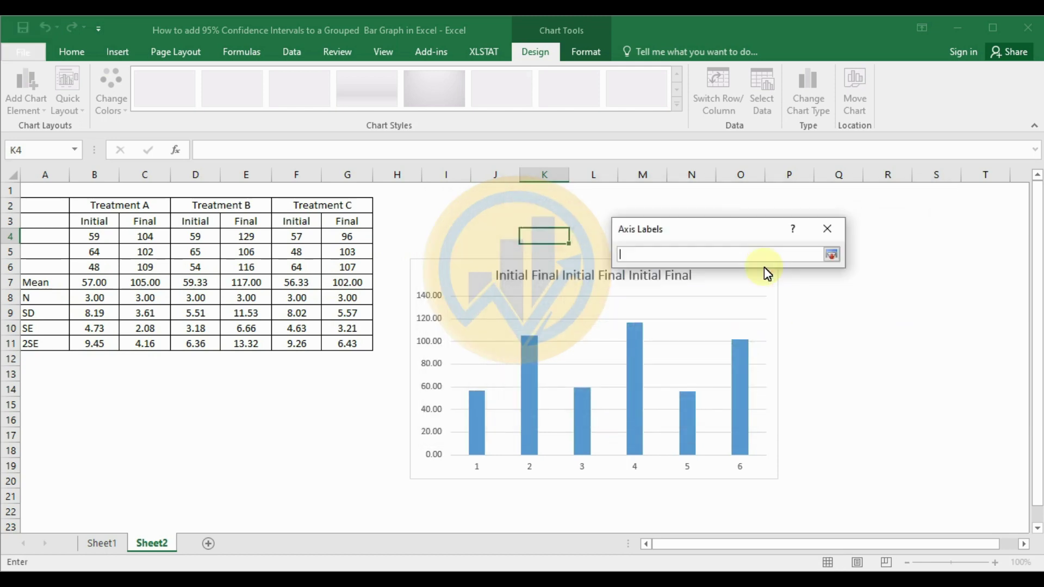
{"action": "left_click", "coordinate": [102, 209]}
{"action": "left_click_drag", "start_coordinate": [103, 209], "coordinate": [348, 222]}
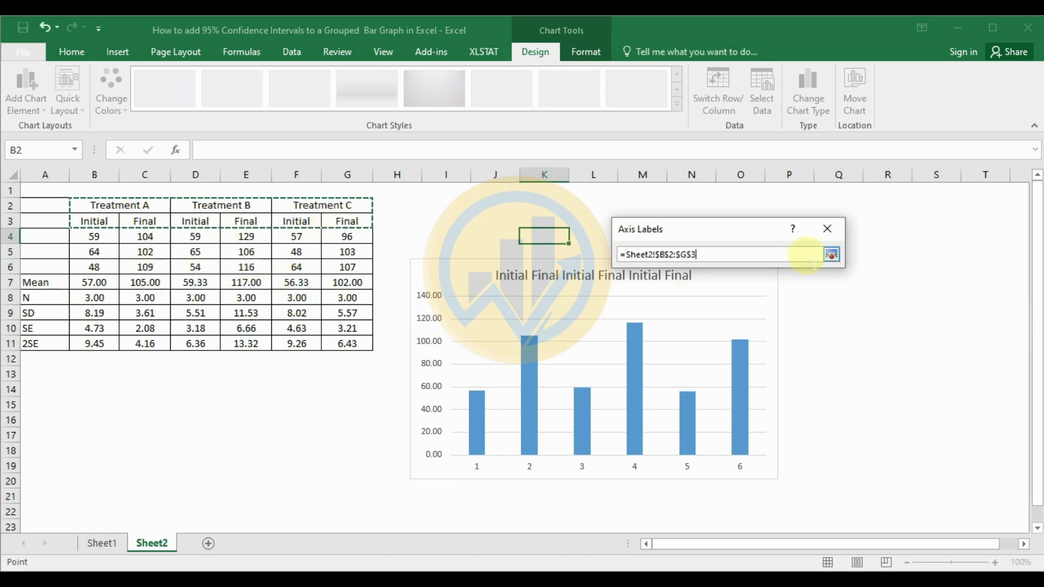
{"action": "left_click", "coordinate": [831, 254]}
{"action": "left_click", "coordinate": [758, 289]}
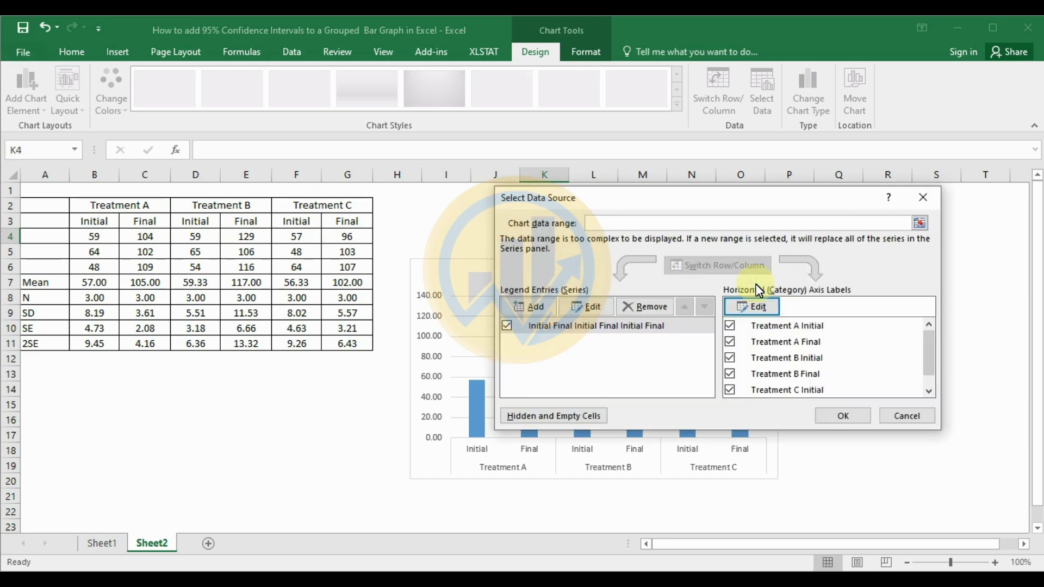
{"action": "left_click", "coordinate": [844, 419]}
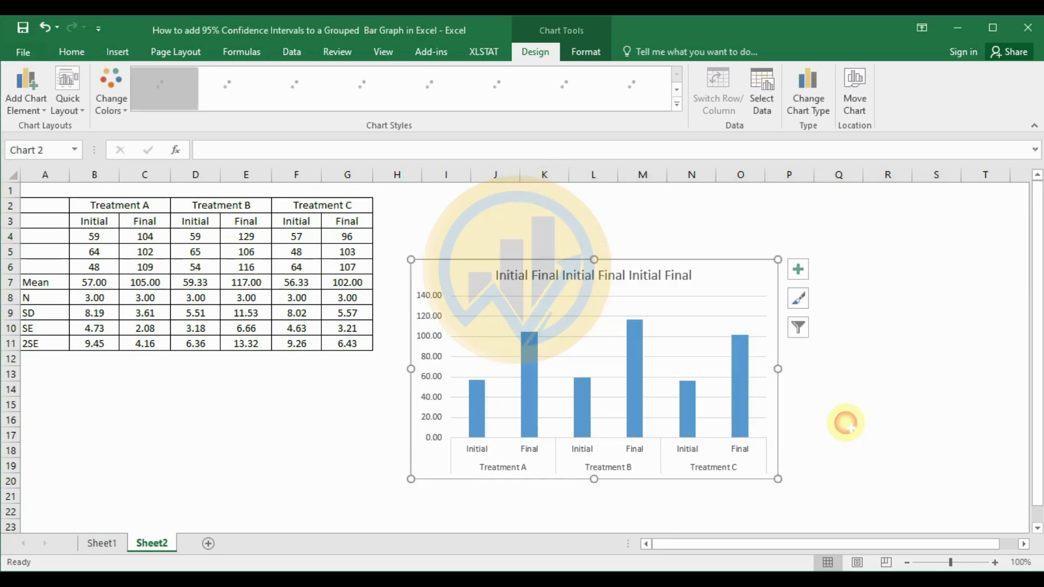
Remove the chart title, then reposition the chart beside the data table and enlarge it.
{"action": "left_click", "coordinate": [798, 269]}
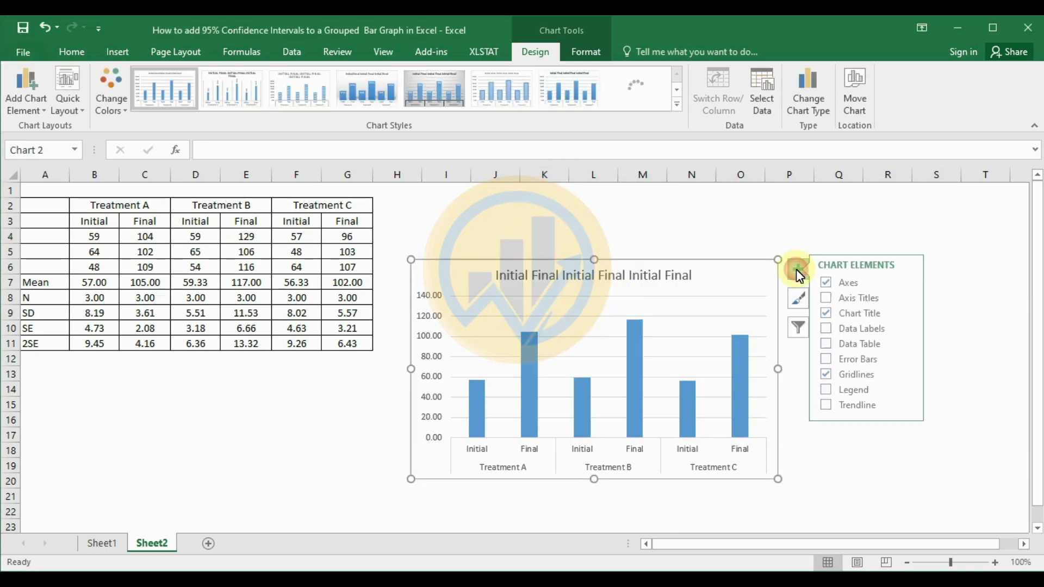
{"action": "left_click", "coordinate": [835, 312]}
{"action": "left_click", "coordinate": [795, 392]}
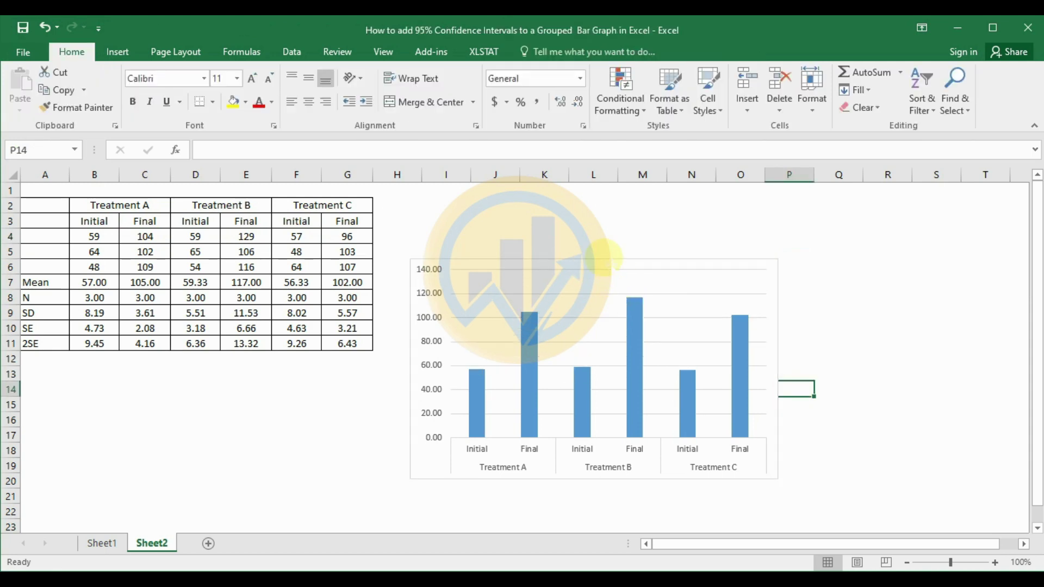
{"action": "left_click_drag", "start_coordinate": [602, 259], "coordinate": [579, 223]}
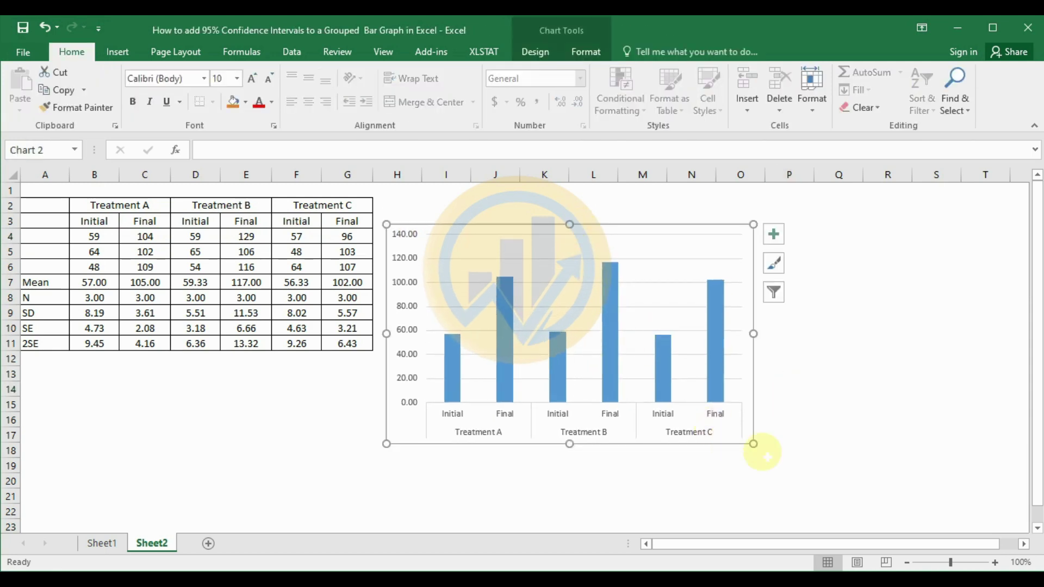
{"action": "left_click_drag", "start_coordinate": [754, 445], "coordinate": [855, 493]}
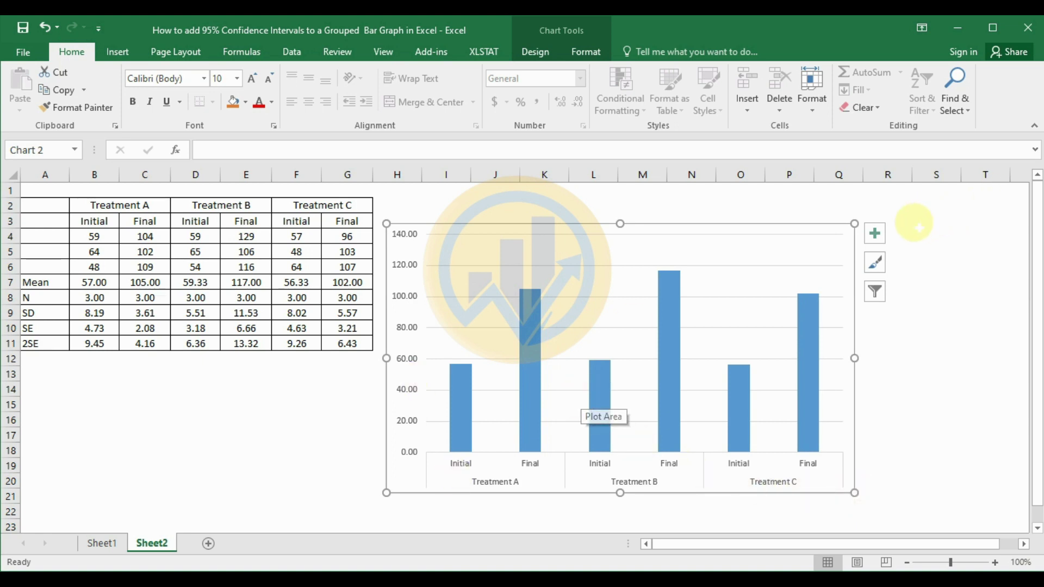
Remove the chart's gridlines and add error bars to the columns.
{"action": "left_click", "coordinate": [882, 237]}
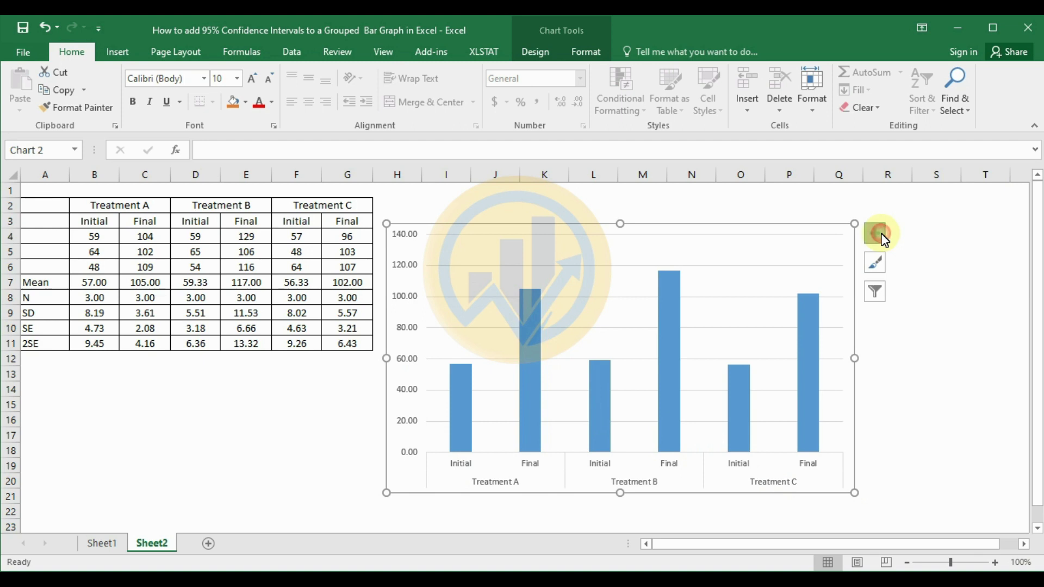
{"action": "left_click", "coordinate": [912, 340]}
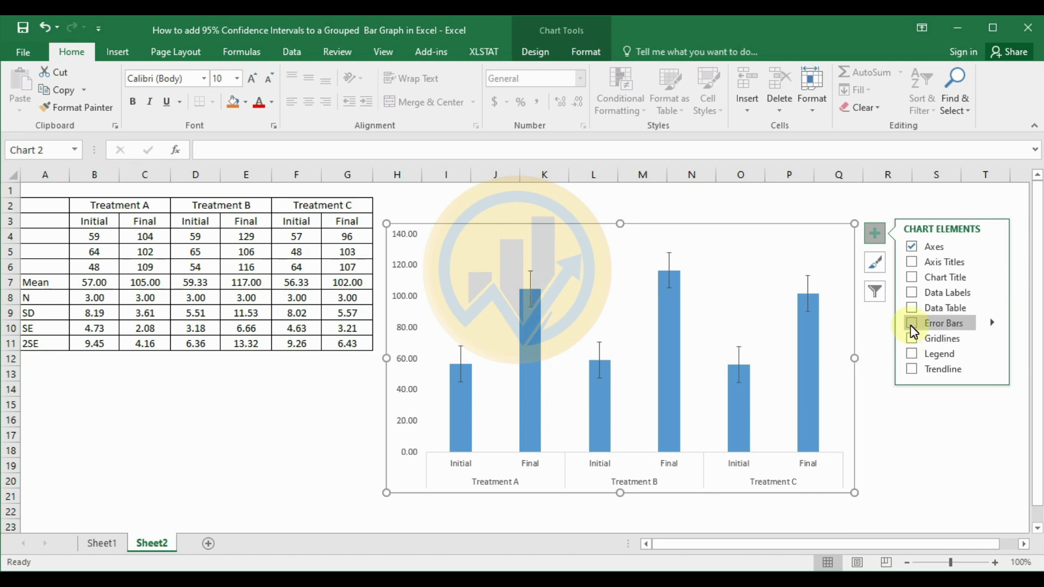
{"action": "left_click", "coordinate": [962, 326]}
Give the error bars custom positive and negative error values, both taken from the 2SE row B11:G11.
{"action": "left_click", "coordinate": [991, 323]}
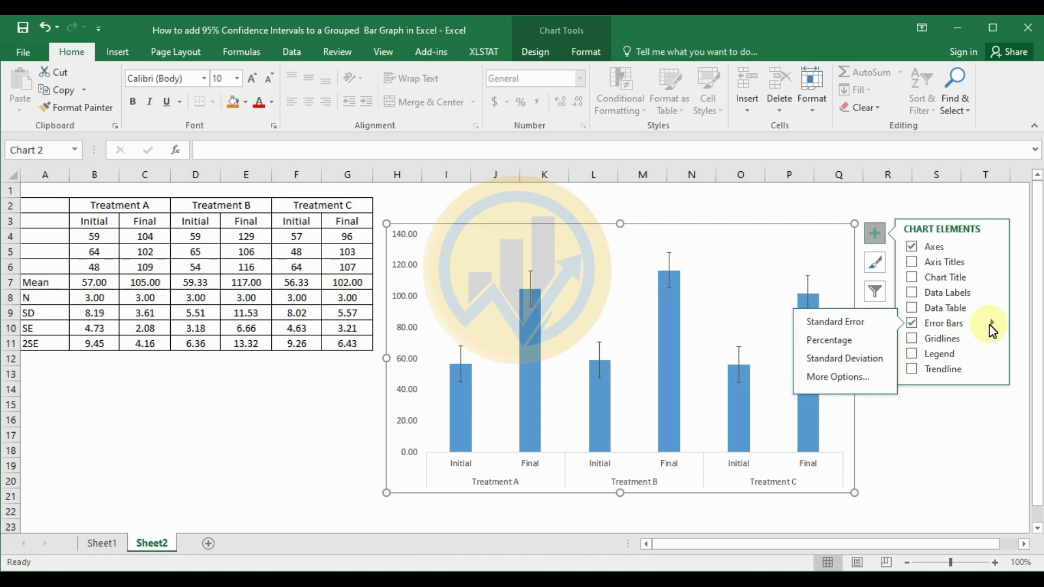
{"action": "left_click", "coordinate": [839, 377]}
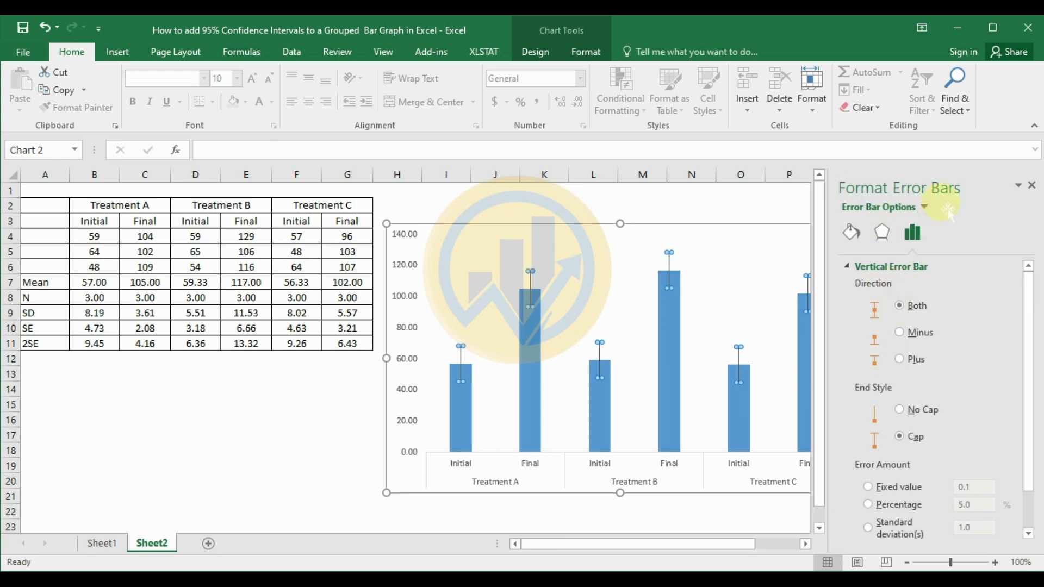
{"action": "scroll", "coordinate": [944, 387], "scroll_direction": "down", "scroll_amount": 2}
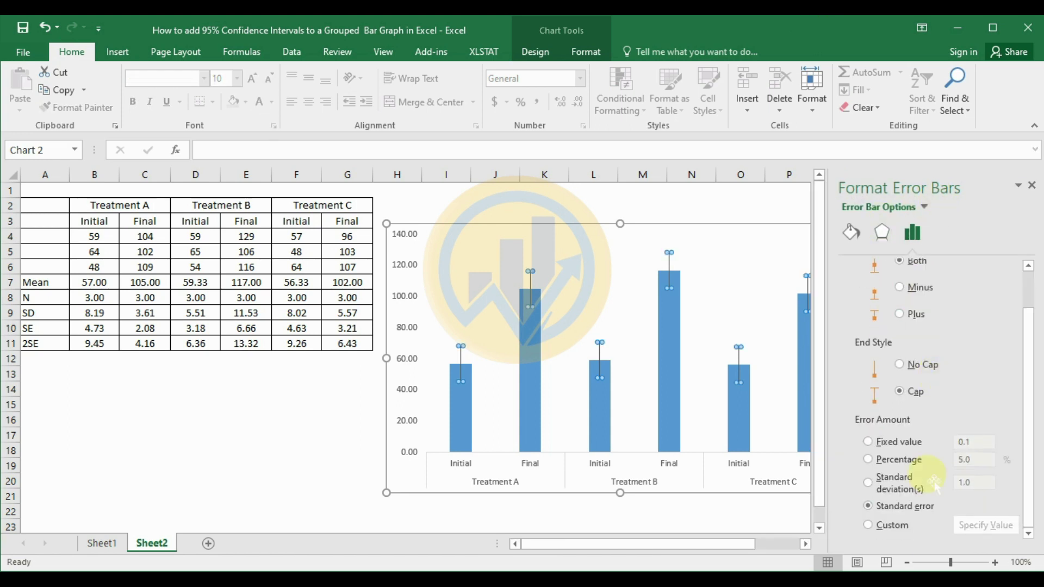
{"action": "left_click", "coordinate": [870, 526]}
{"action": "left_click", "coordinate": [984, 530]}
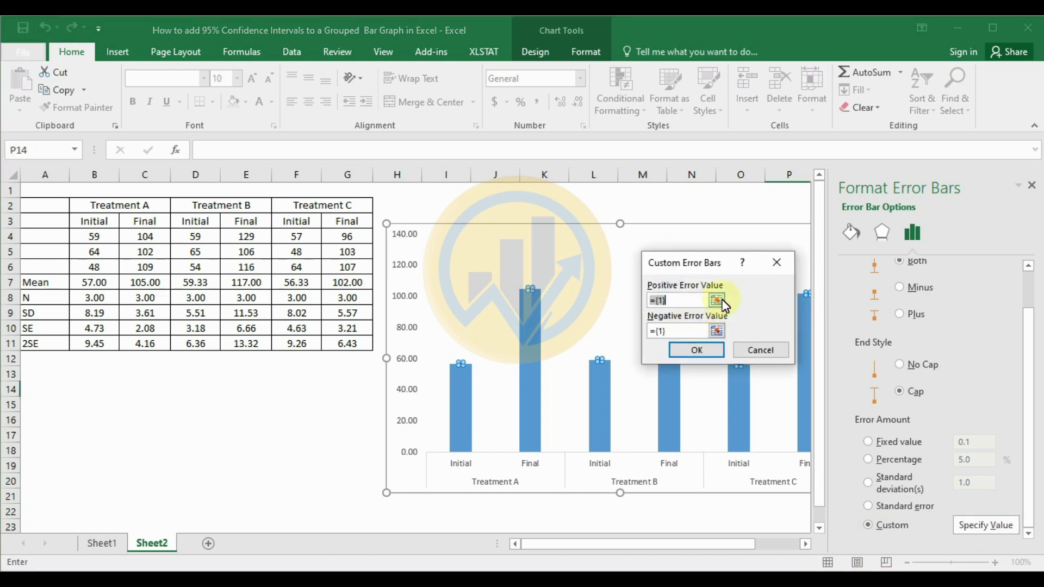
{"action": "left_click", "coordinate": [717, 301]}
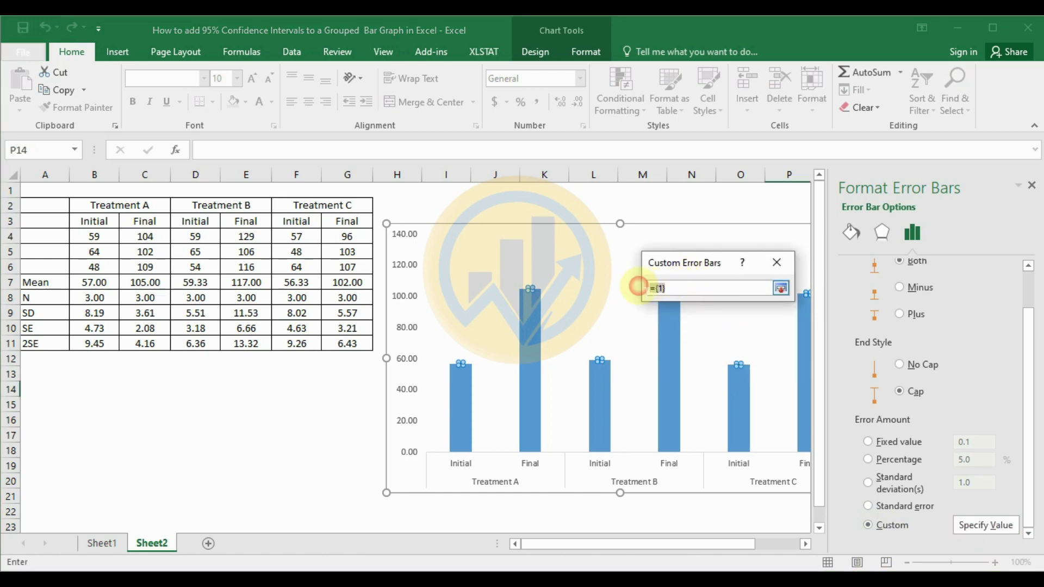
{"action": "left_click_drag", "start_coordinate": [84, 345], "coordinate": [353, 344]}
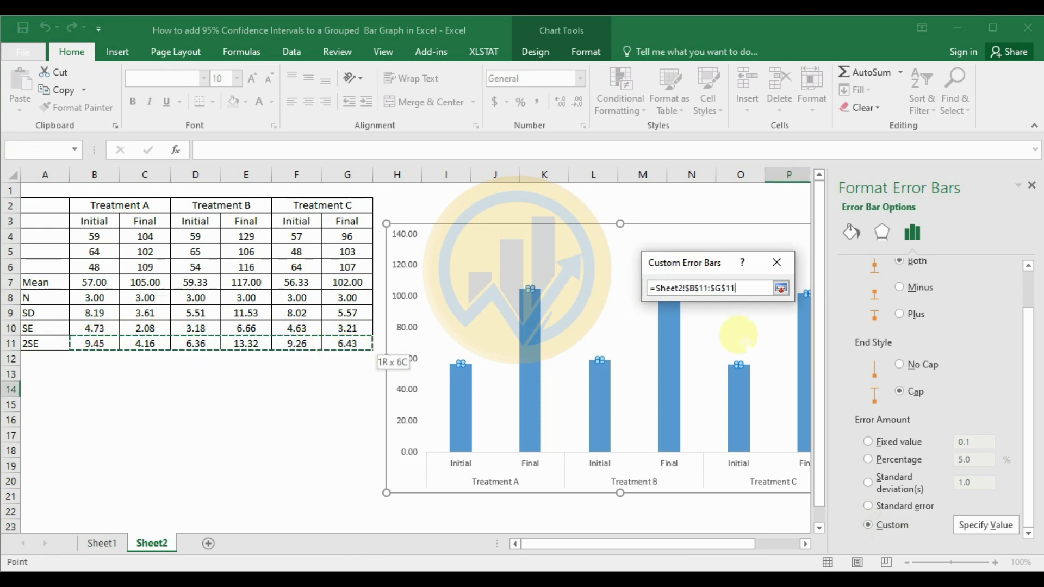
{"action": "left_click", "coordinate": [781, 288]}
{"action": "left_click_drag", "start_coordinate": [677, 331], "coordinate": [643, 330]}
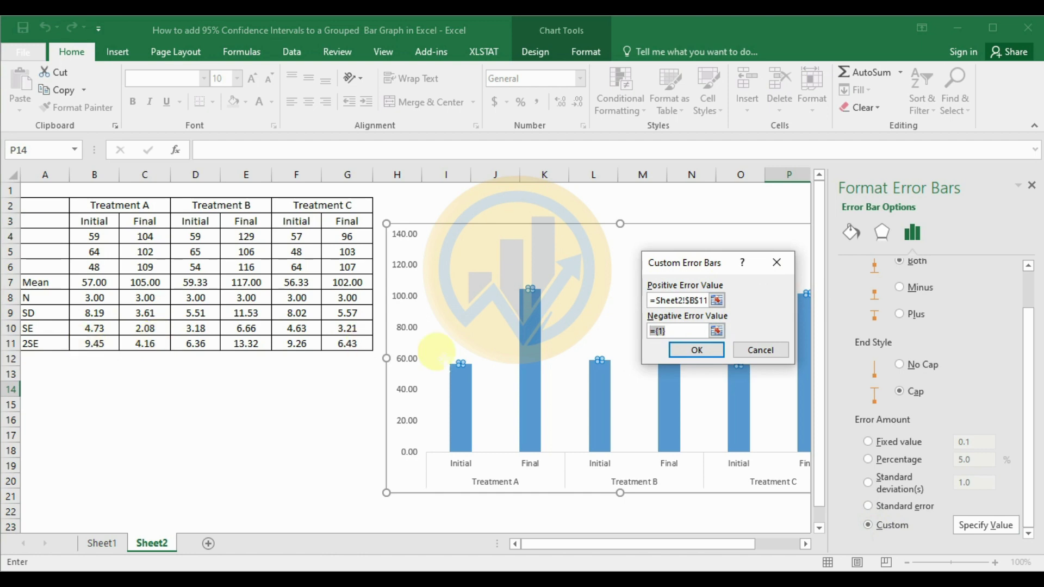
{"action": "left_click", "coordinate": [106, 346]}
{"action": "left_click_drag", "start_coordinate": [112, 345], "coordinate": [340, 351]}
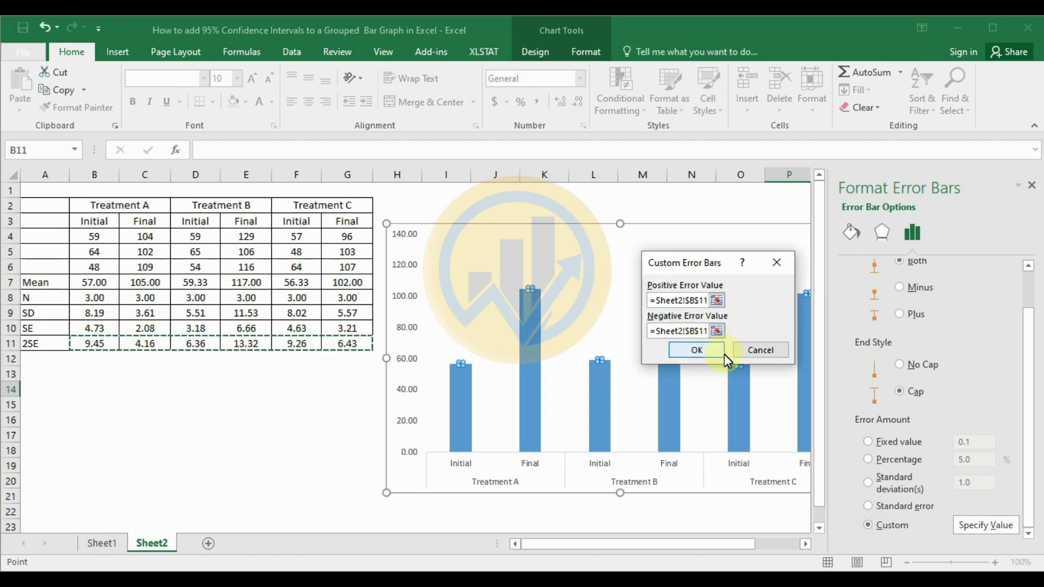
{"action": "left_click", "coordinate": [719, 352]}
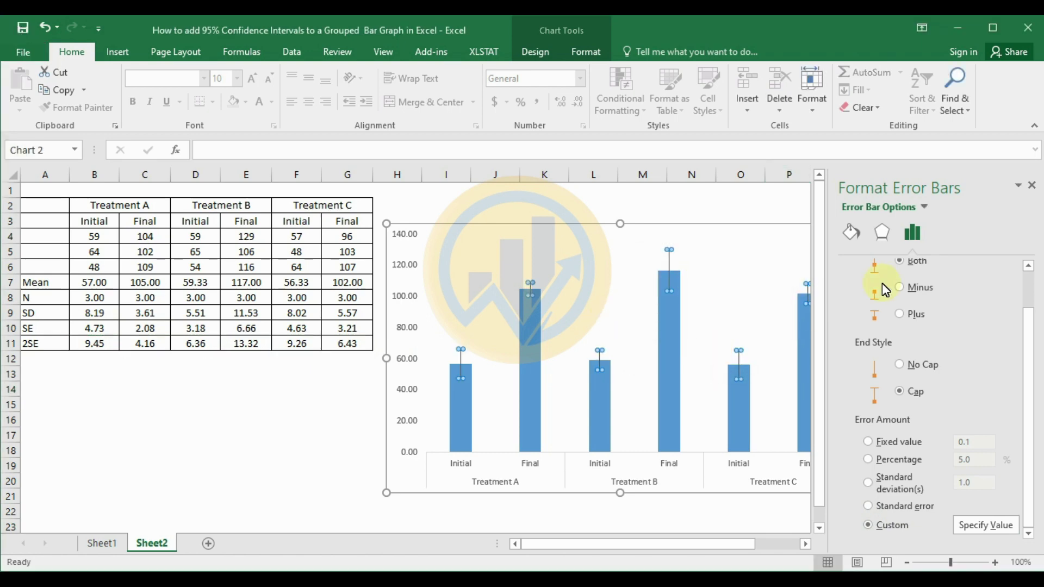
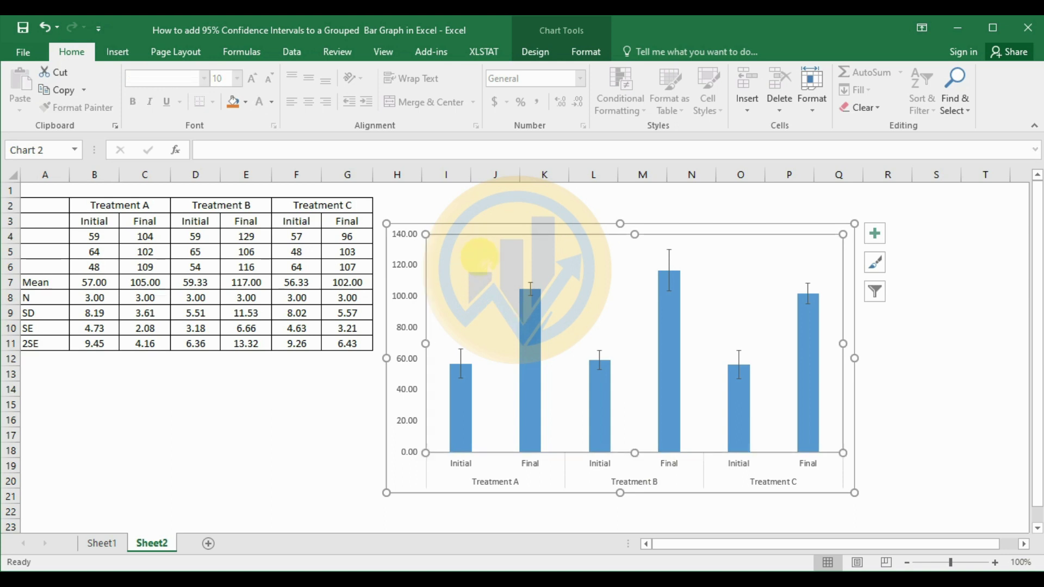
Format the plot area border as a solid black line 1.5 pt wide.
{"action": "right_click", "coordinate": [480, 257]}
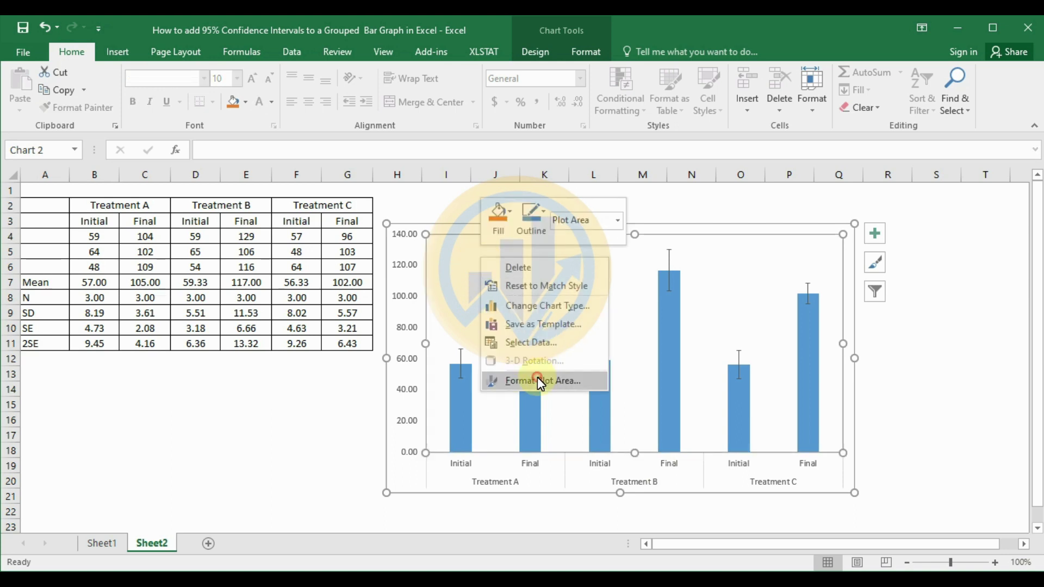
{"action": "left_click", "coordinate": [538, 376]}
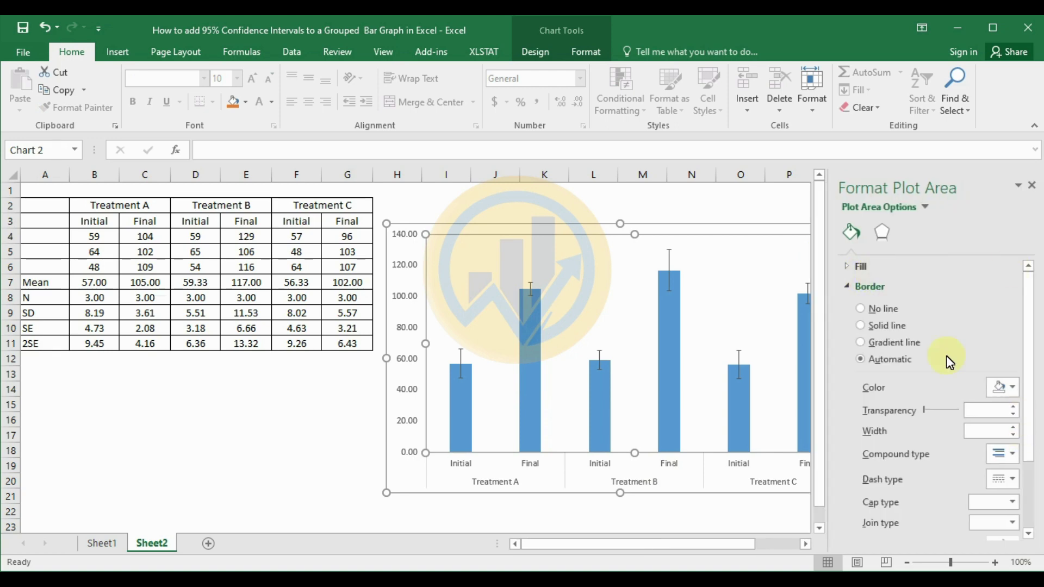
{"action": "left_click", "coordinate": [1013, 387]}
{"action": "left_click", "coordinate": [935, 423]}
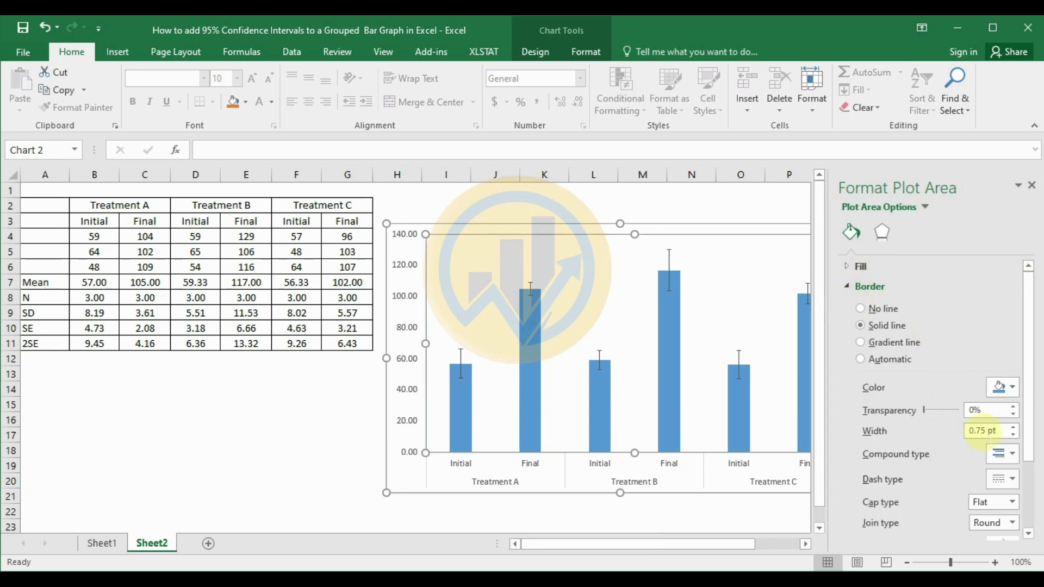
{"action": "left_click", "coordinate": [1013, 427]}
{"action": "left_click", "coordinate": [1013, 427]}
{"action": "left_click", "coordinate": [1013, 427]}
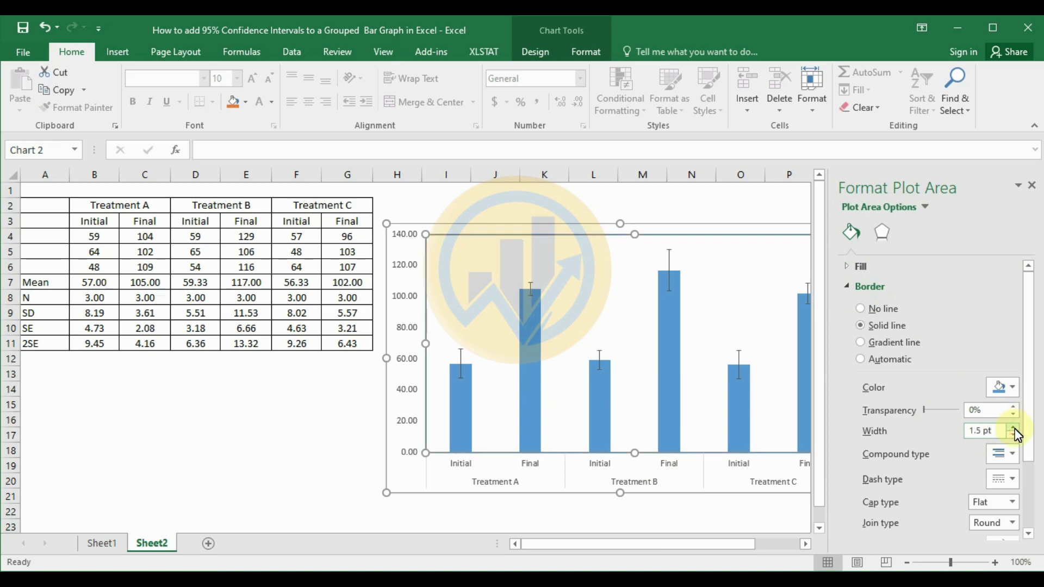
{"action": "left_click", "coordinate": [1011, 386]}
{"action": "left_click", "coordinate": [932, 423]}
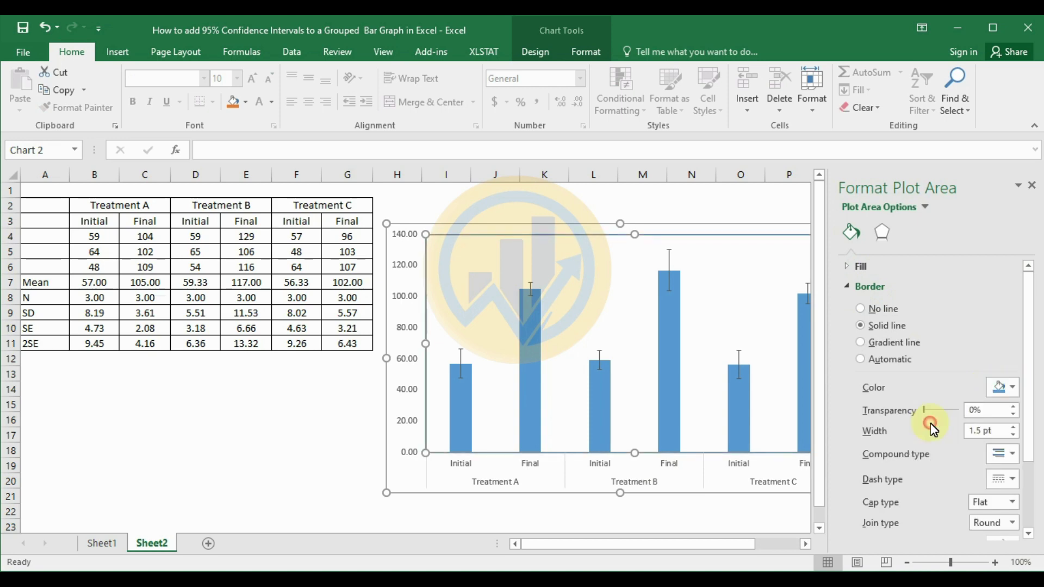
Set the chart area border to no line and move the chart so it overlaps the data table from column D.
{"action": "left_click", "coordinate": [419, 223]}
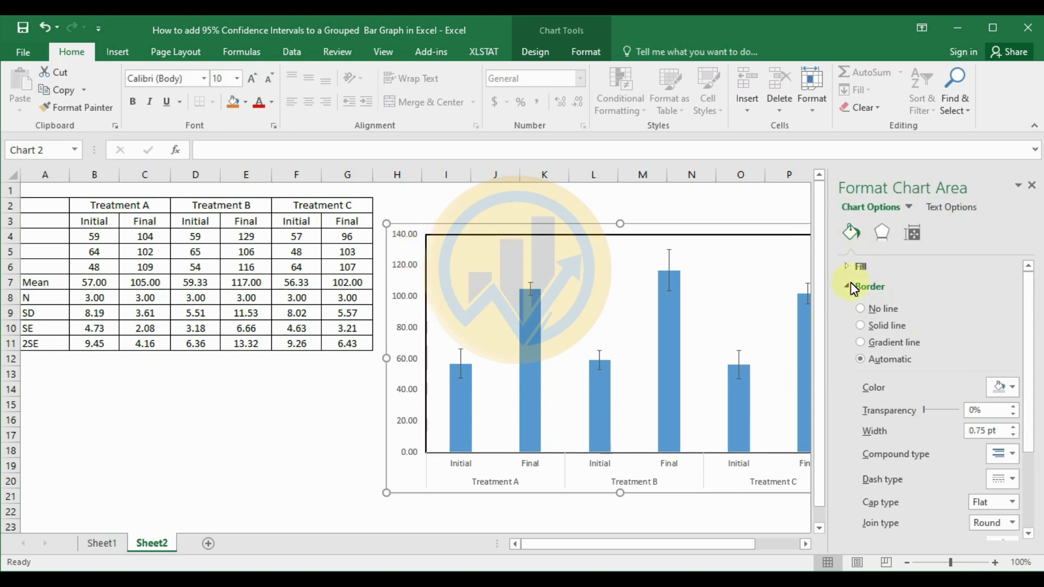
{"action": "left_click", "coordinate": [864, 308]}
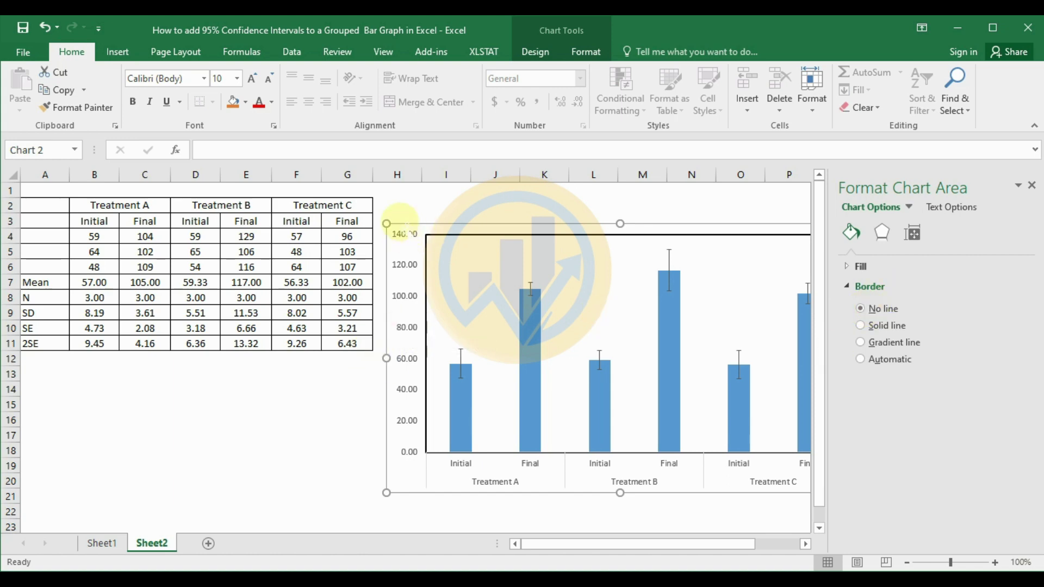
{"action": "left_click_drag", "start_coordinate": [422, 222], "coordinate": [418, 219]}
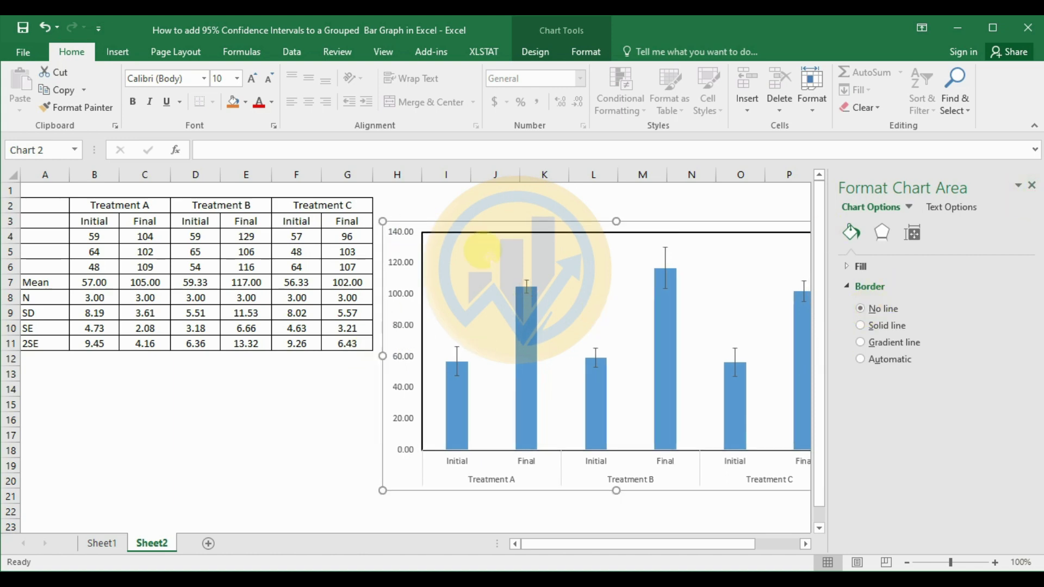
{"action": "left_click_drag", "start_coordinate": [511, 227], "coordinate": [314, 215]}
Add axis titles to the chart and change the vertical axis title to "Plant Height (cm)".
{"action": "left_click", "coordinate": [673, 219]}
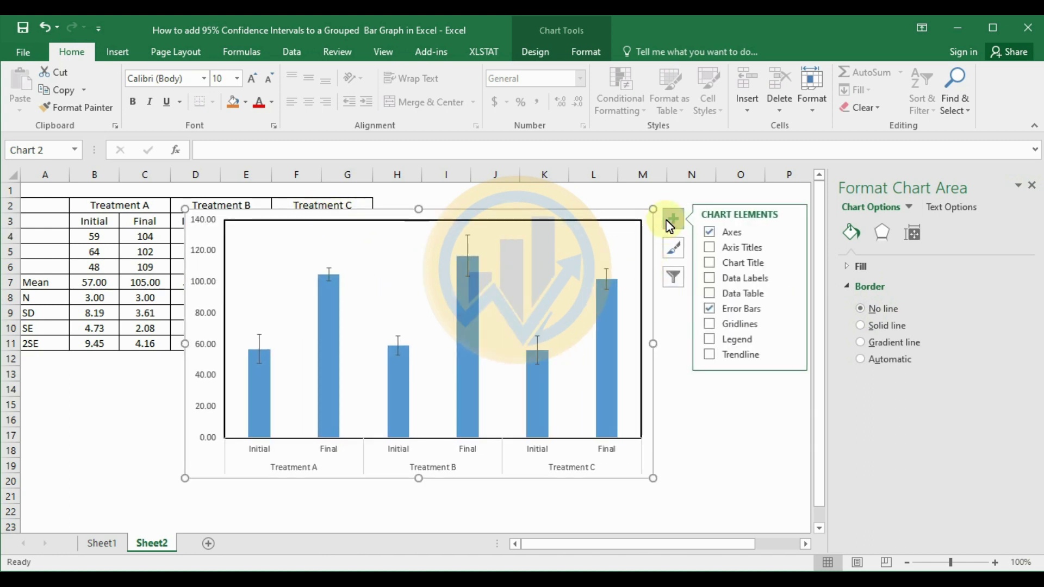
{"action": "left_click", "coordinate": [709, 250]}
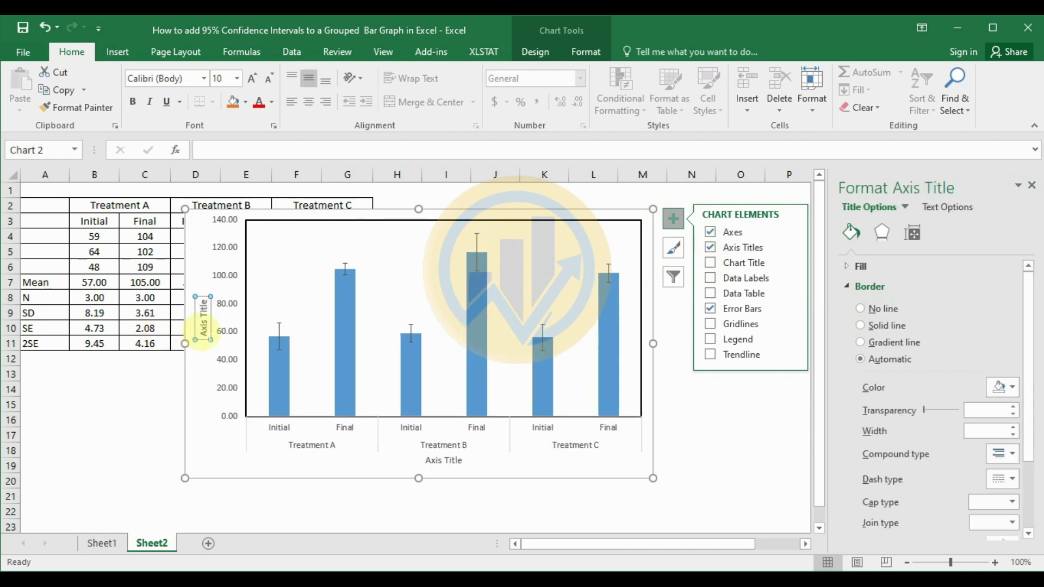
{"action": "left_click", "coordinate": [201, 328]}
{"action": "left_click", "coordinate": [205, 334]}
{"action": "key", "text": "Delete"}
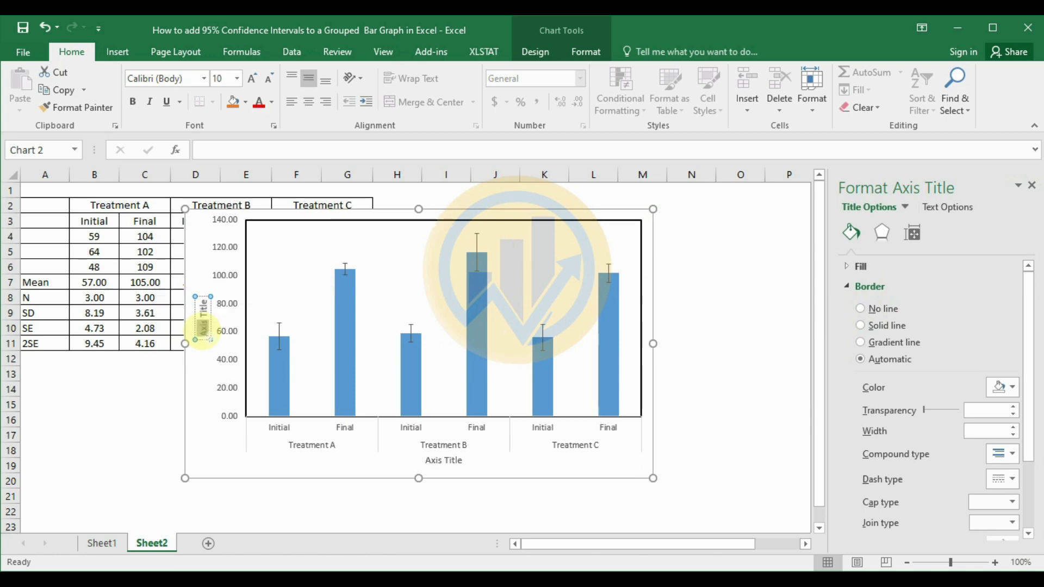
{"action": "type", "text": "Plant Height"}
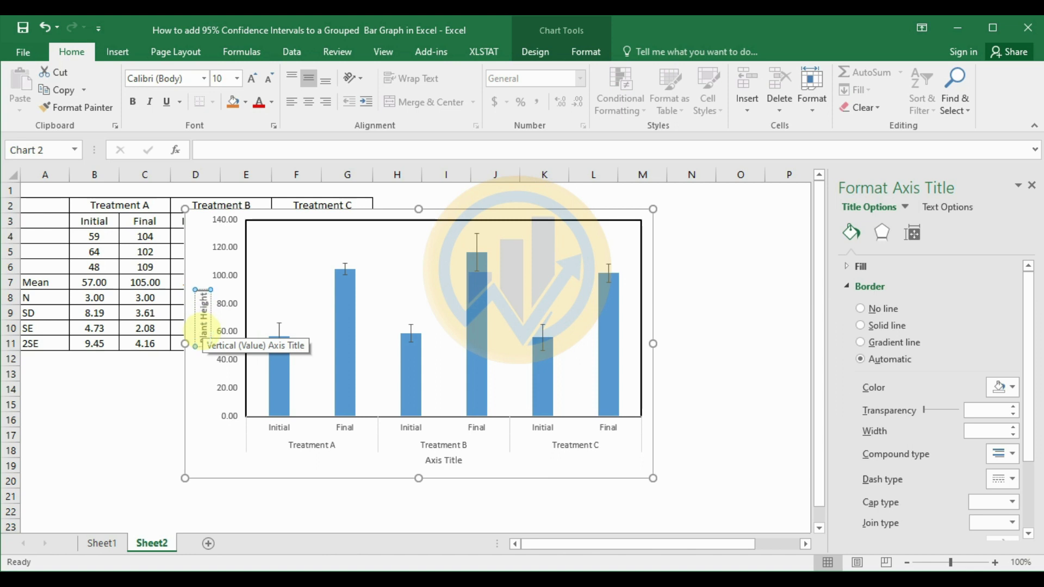
{"action": "type", "text": " (cm)"}
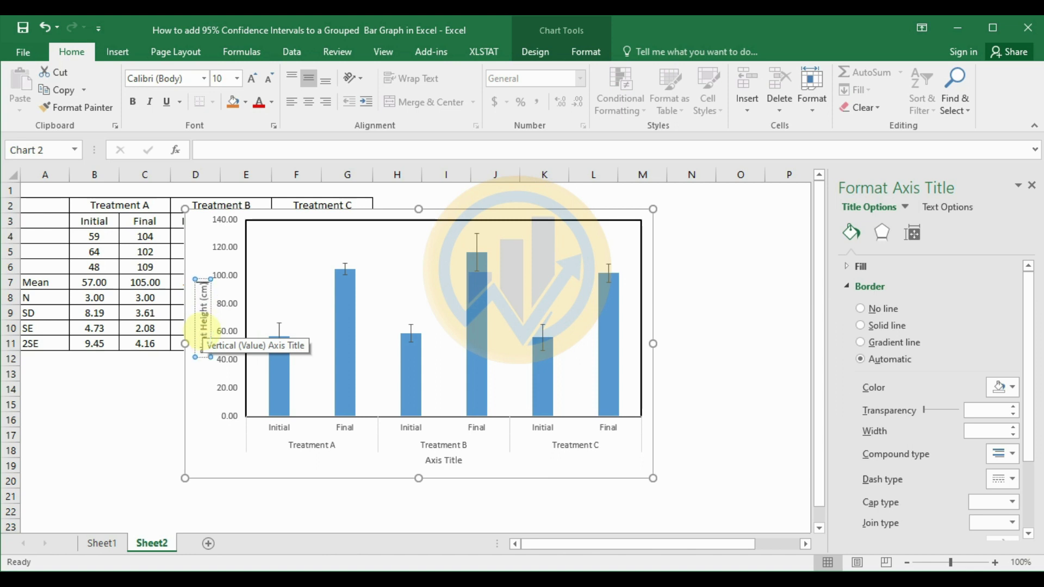
{"action": "left_click", "coordinate": [437, 459]}
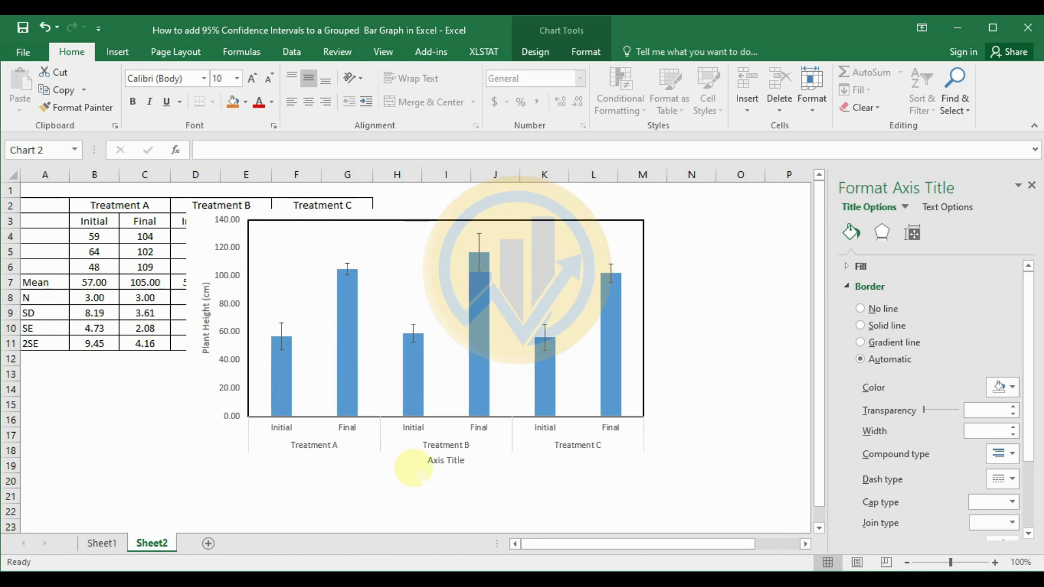
Change the horizontal axis title to "Treatments".
{"action": "left_click", "coordinate": [437, 459]}
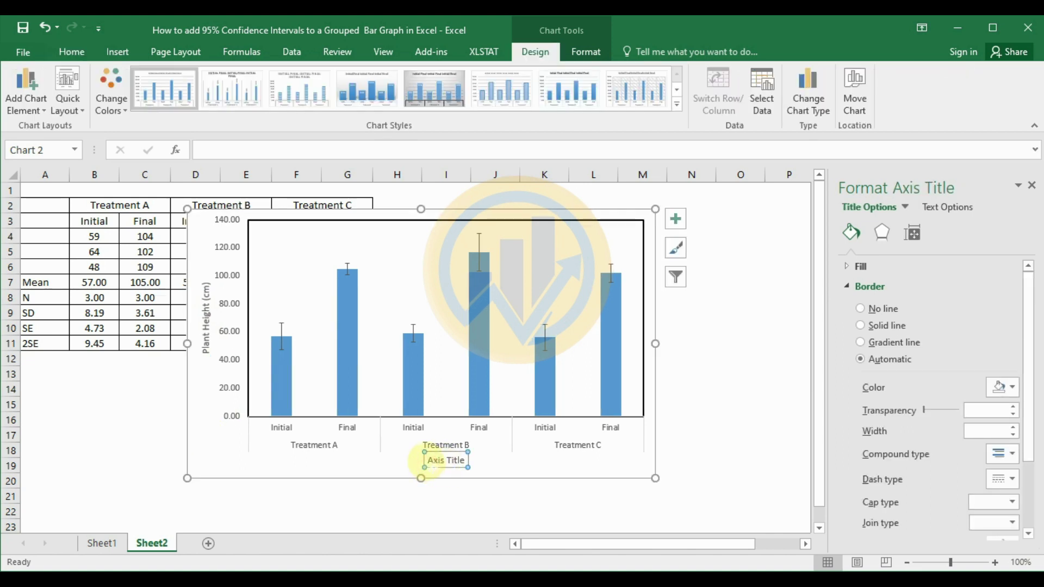
{"action": "left_click_drag", "start_coordinate": [428, 461], "coordinate": [464, 463]}
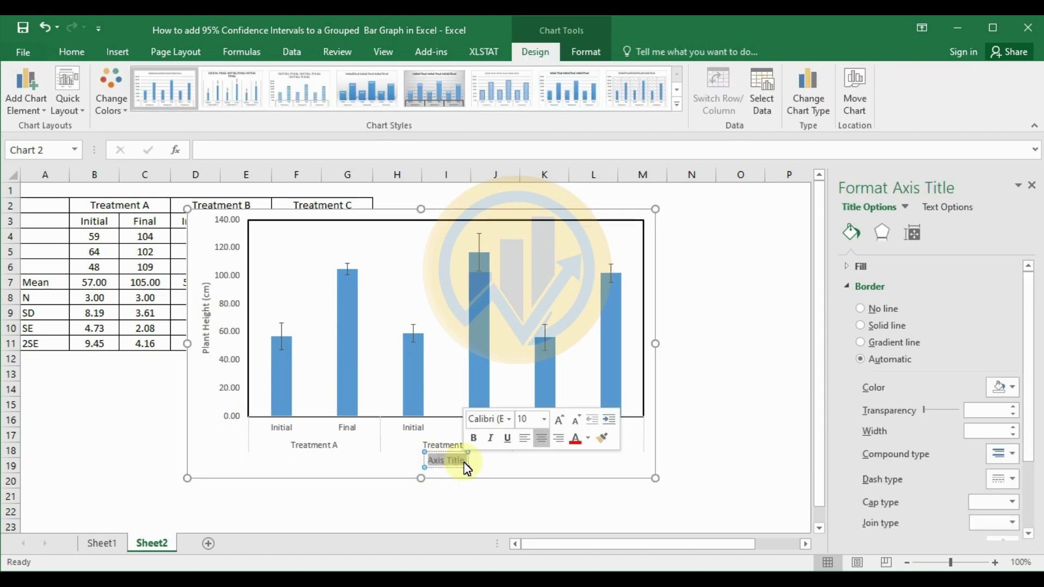
{"action": "type", "text": "Treat"}
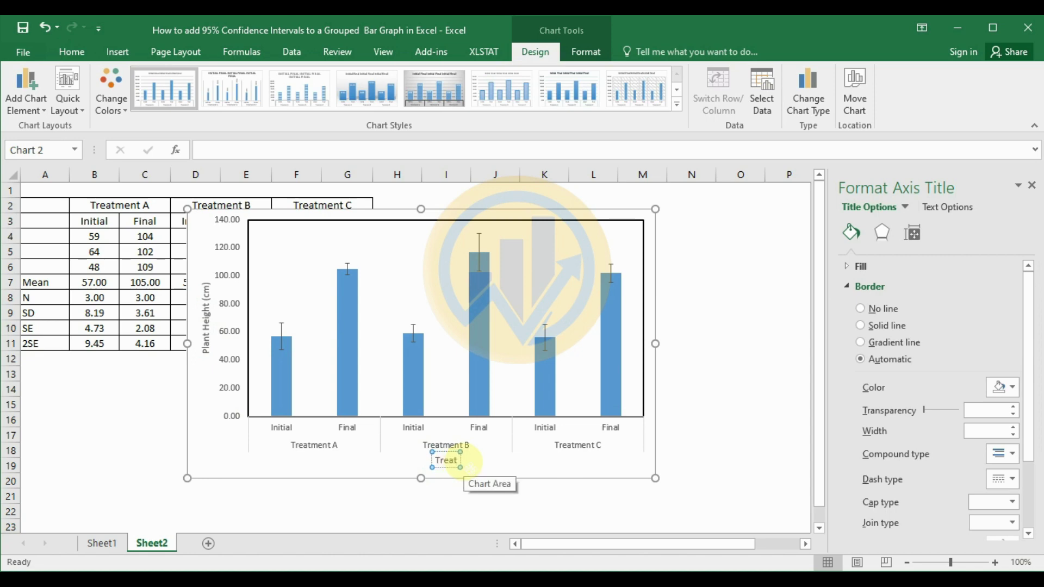
{"action": "type", "text": "ments"}
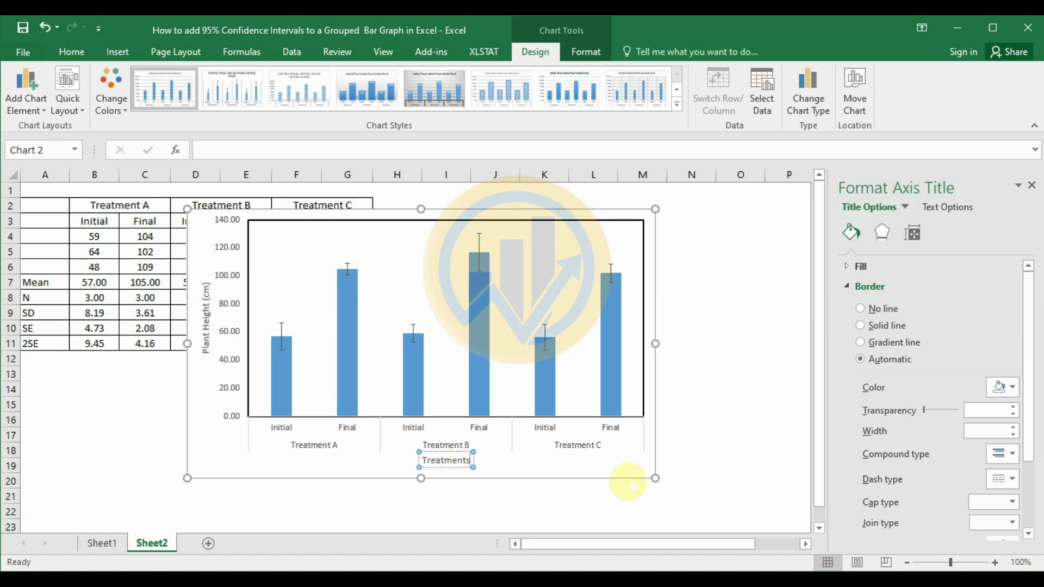
{"action": "left_click", "coordinate": [739, 435]}
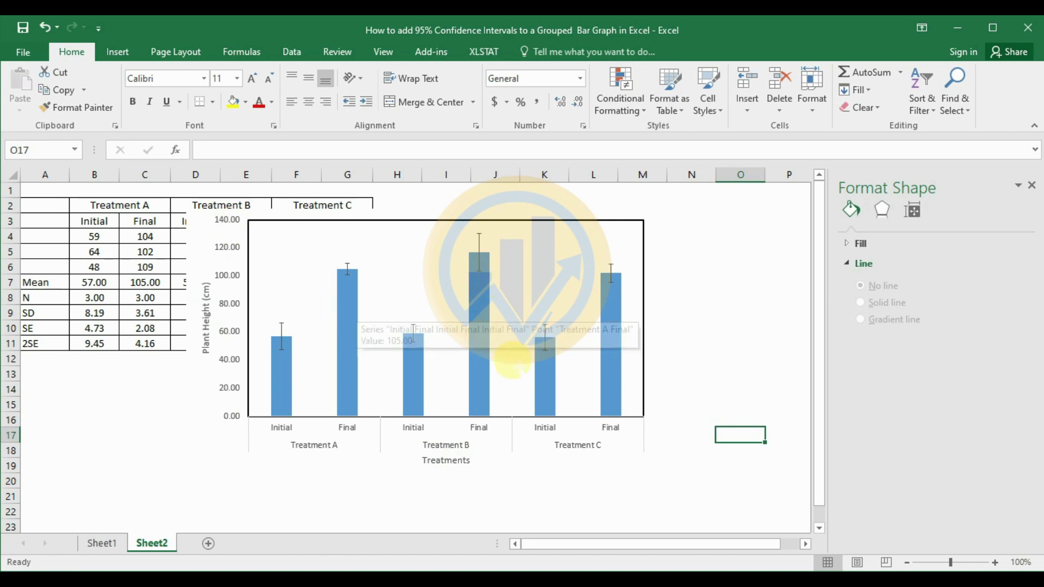
Add data labels to all the bars of the series.
{"action": "left_click", "coordinate": [610, 321]}
{"action": "right_click", "coordinate": [611, 321]}
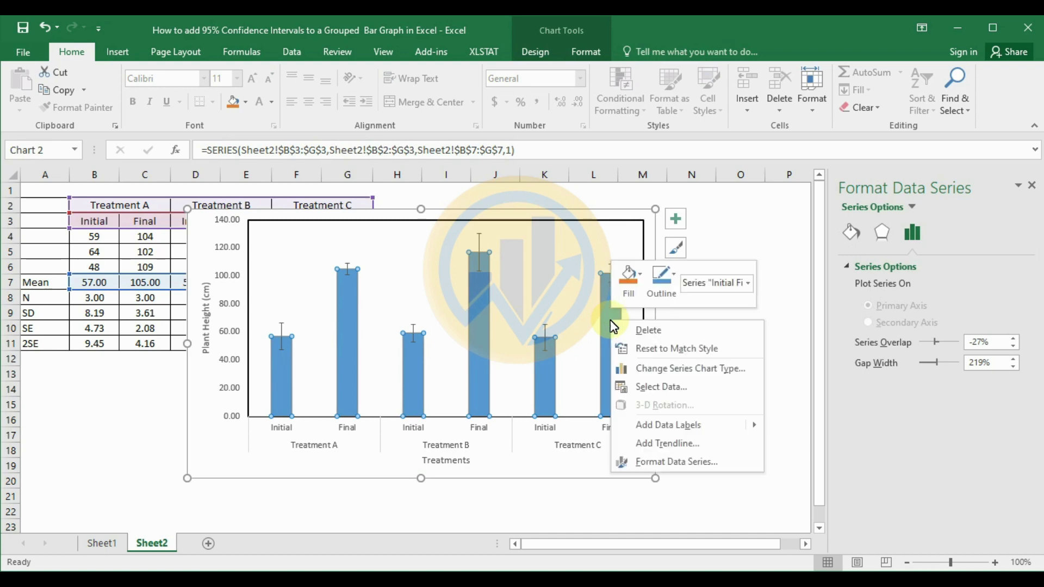
{"action": "mouse_move", "coordinate": [659, 429]}
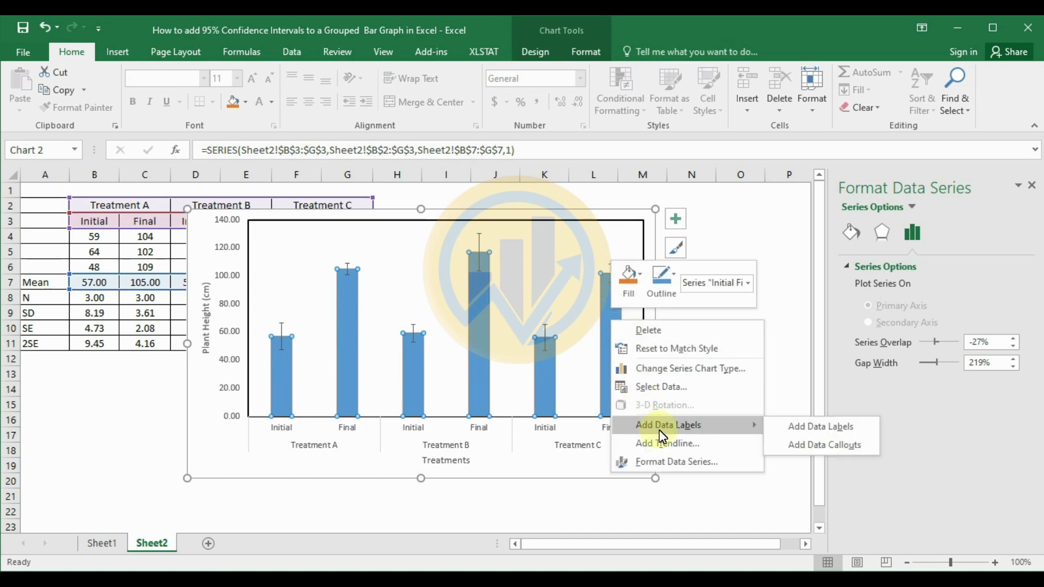
{"action": "left_click", "coordinate": [819, 428]}
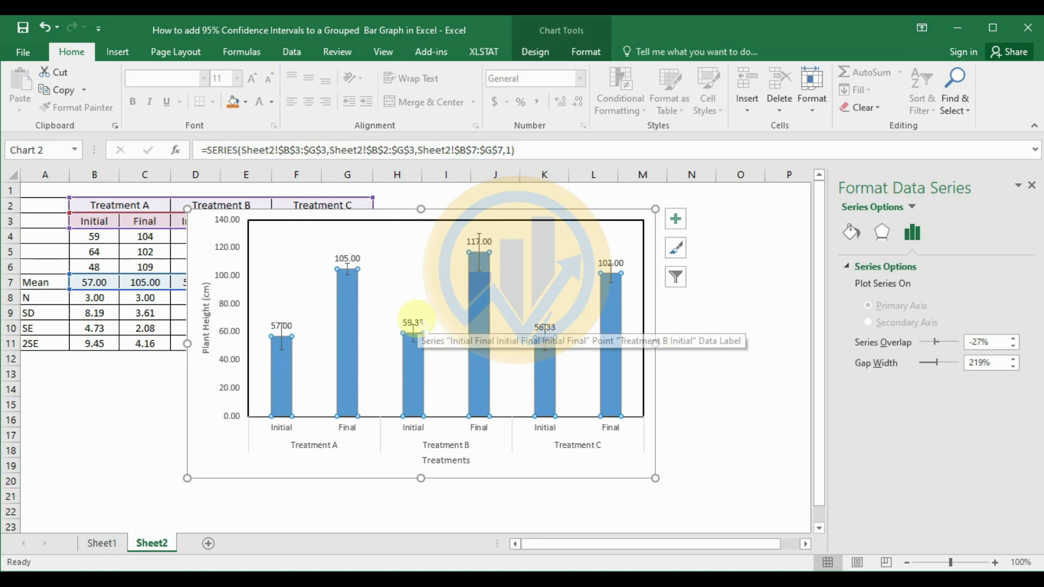
Set the text direction of the data labels to Rotate all text 270°.
{"action": "left_click", "coordinate": [413, 323]}
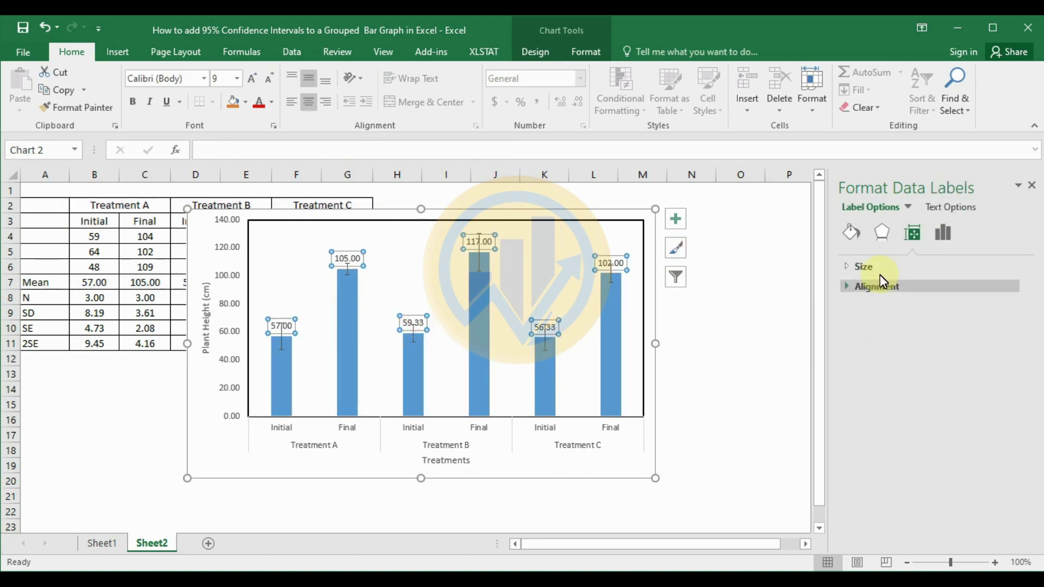
{"action": "left_click", "coordinate": [847, 287]}
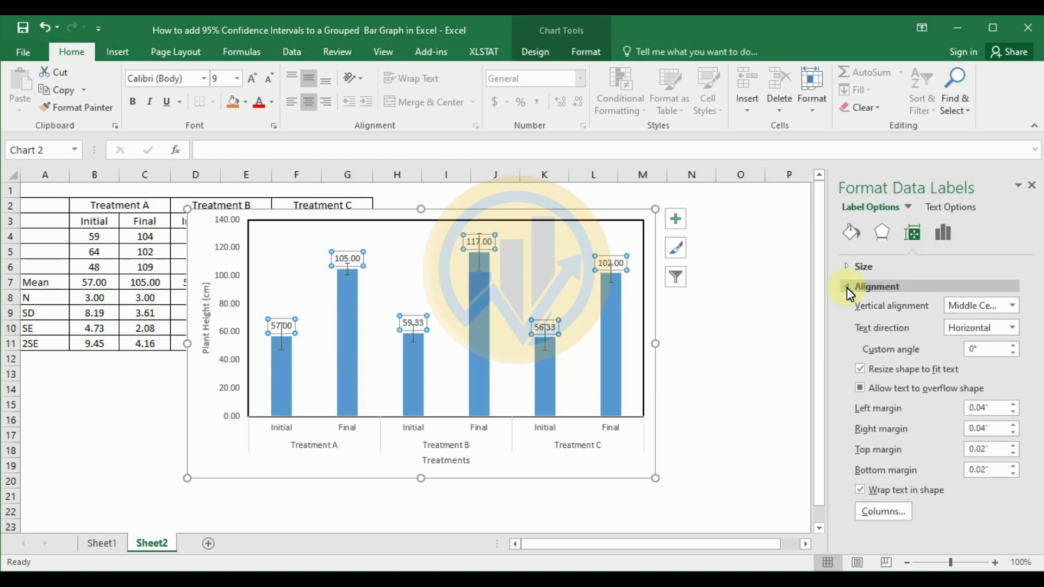
{"action": "left_click", "coordinate": [1013, 328]}
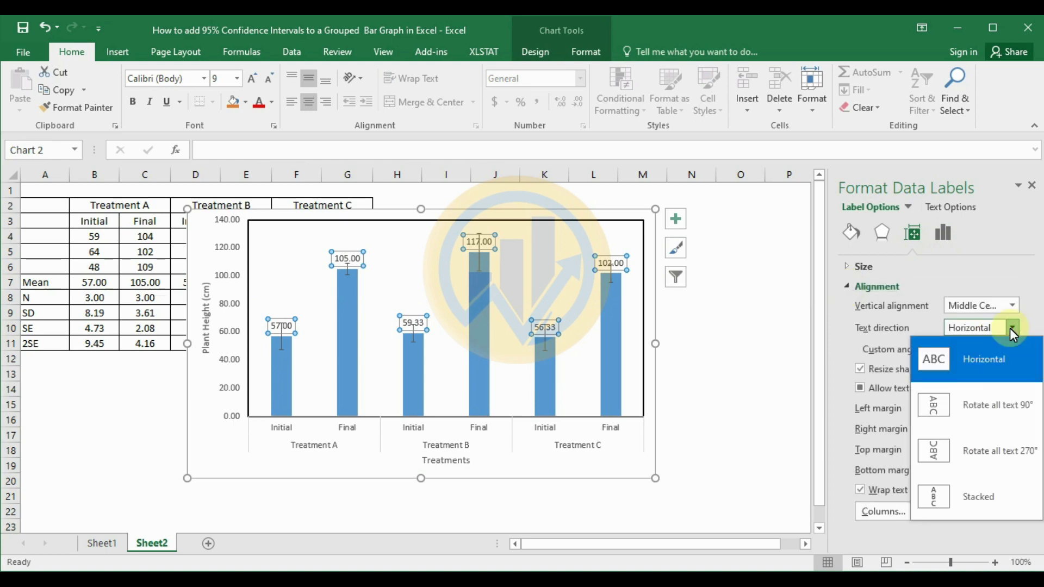
{"action": "left_click", "coordinate": [1001, 455]}
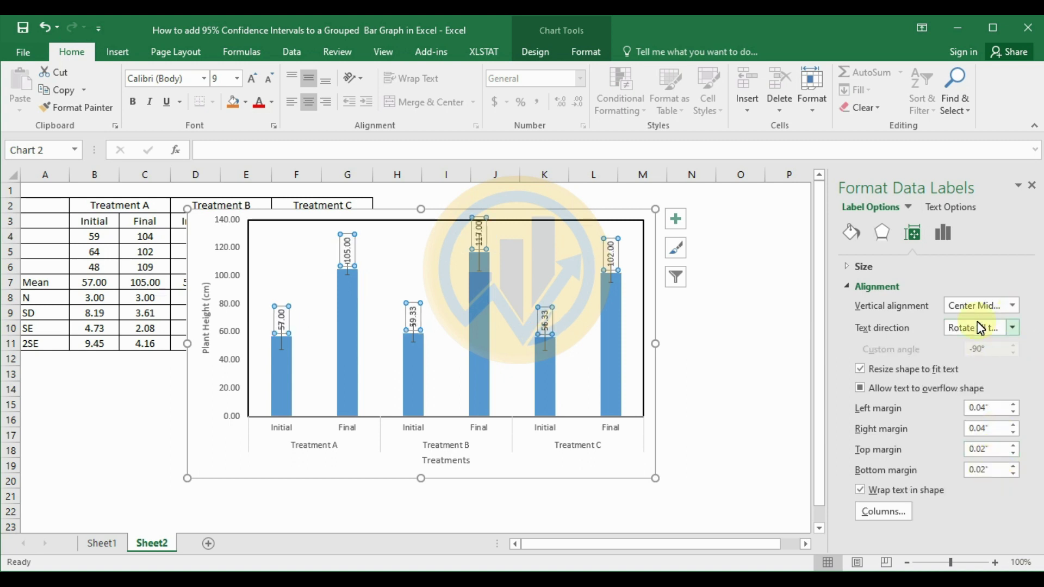
Set the label position of the data labels to Inside Base.
{"action": "left_click", "coordinate": [944, 235]}
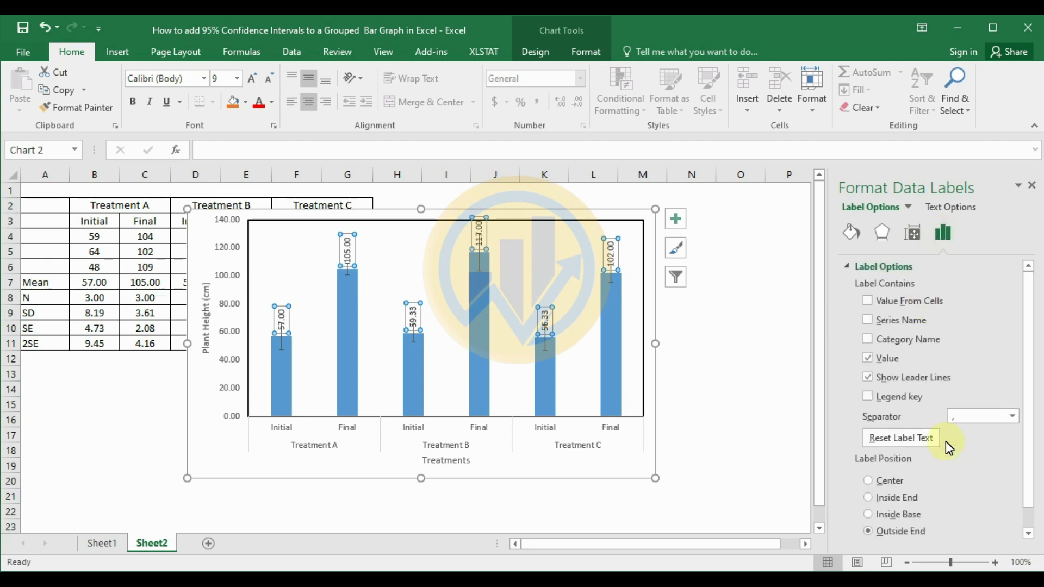
{"action": "scroll", "coordinate": [919, 468], "scroll_direction": "down", "scroll_amount": 1}
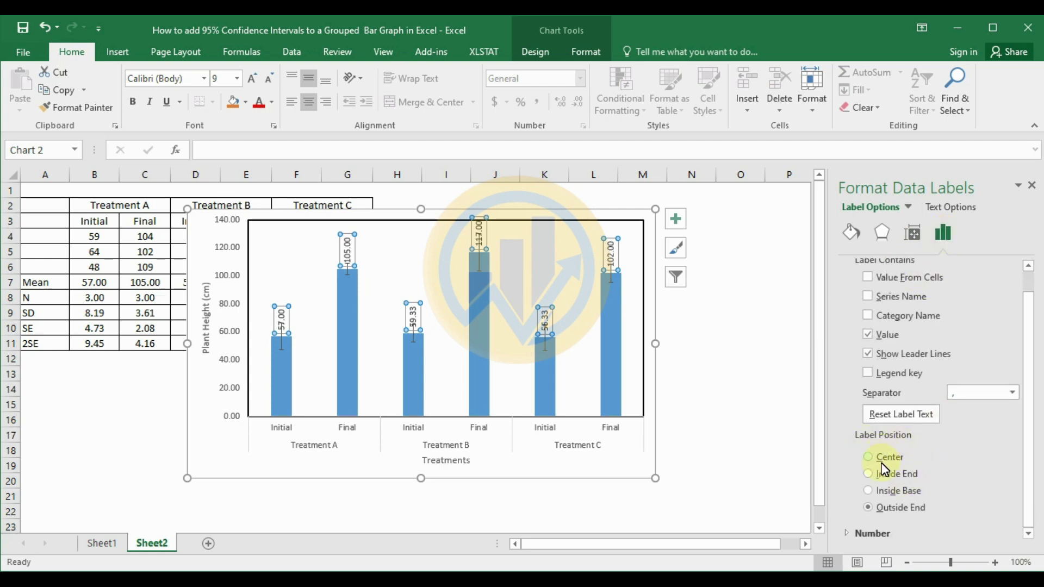
{"action": "left_click", "coordinate": [868, 491]}
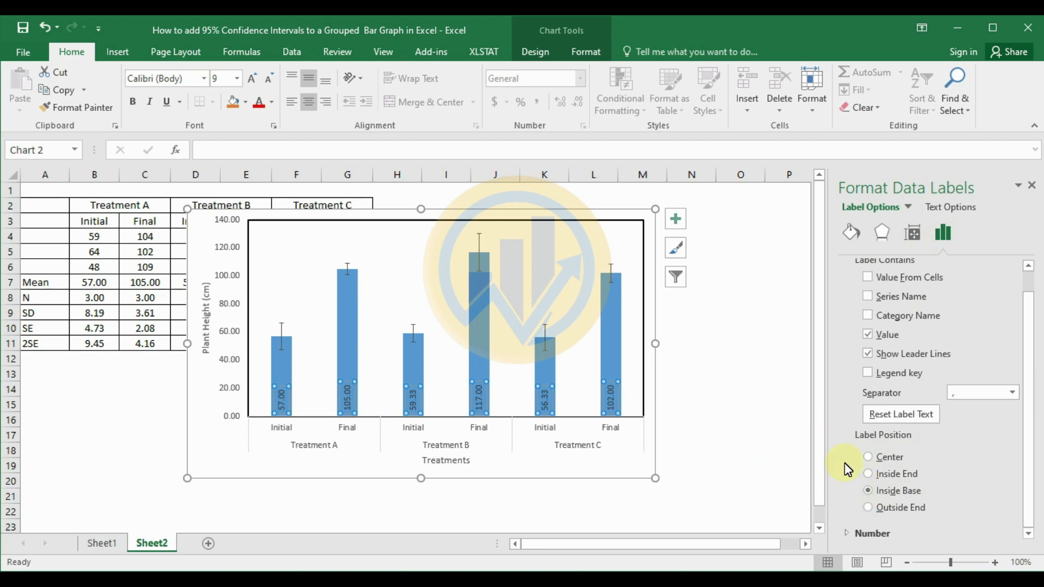
{"action": "left_click", "coordinate": [772, 350]}
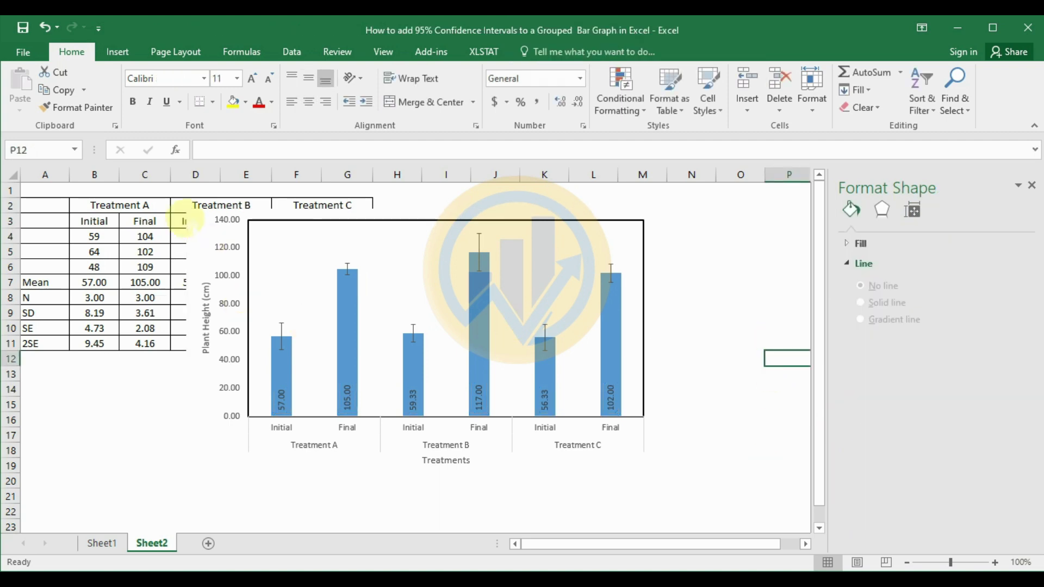
Set all chart text to Times New Roman size 12 and enlarge the chart to about column N, row 22.
{"action": "left_click", "coordinate": [195, 214]}
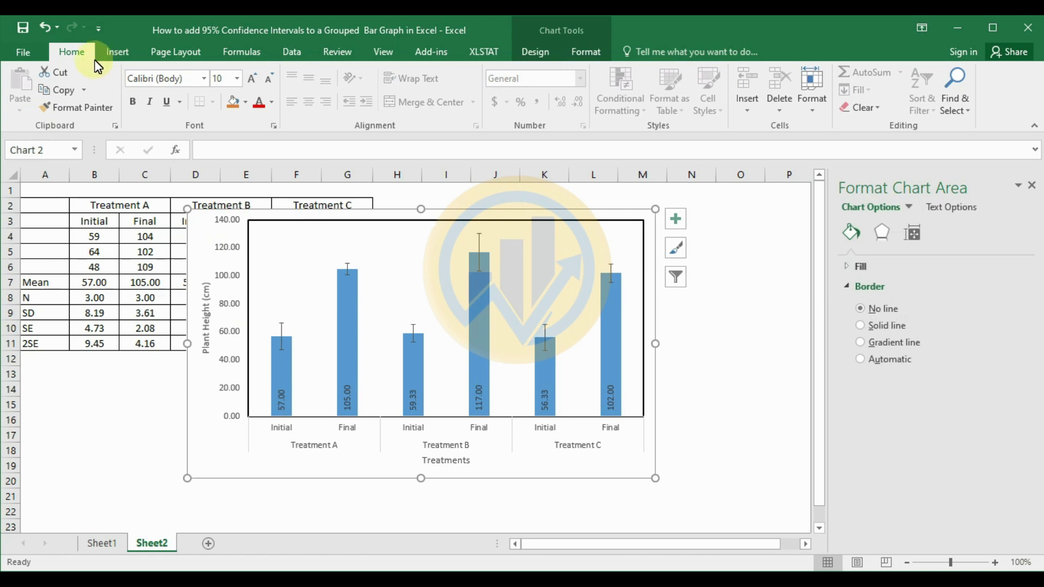
{"action": "left_click", "coordinate": [202, 81]}
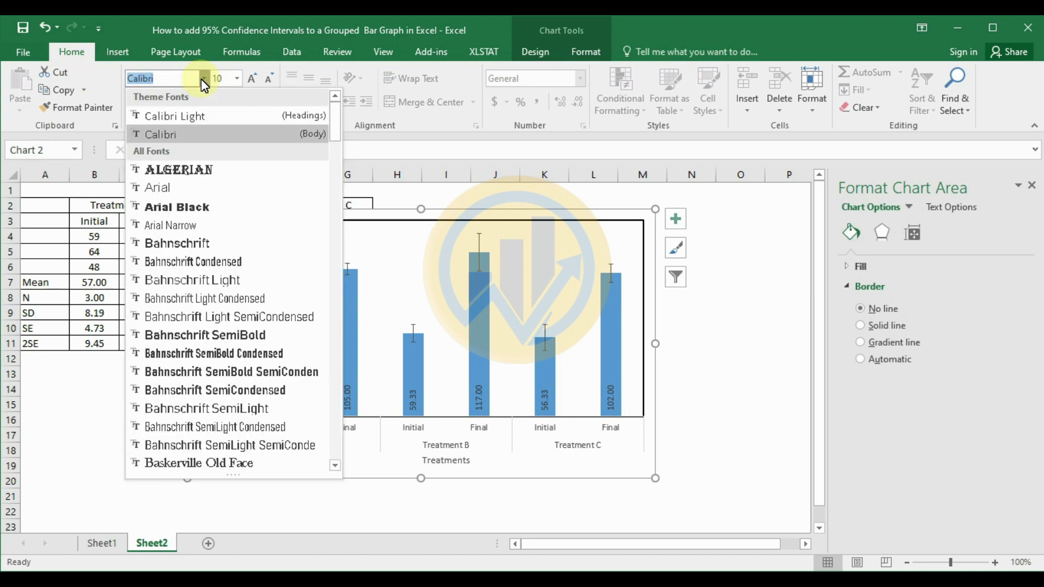
{"action": "type", "text": "Times New Roma"}
{"action": "key", "text": "Return"}
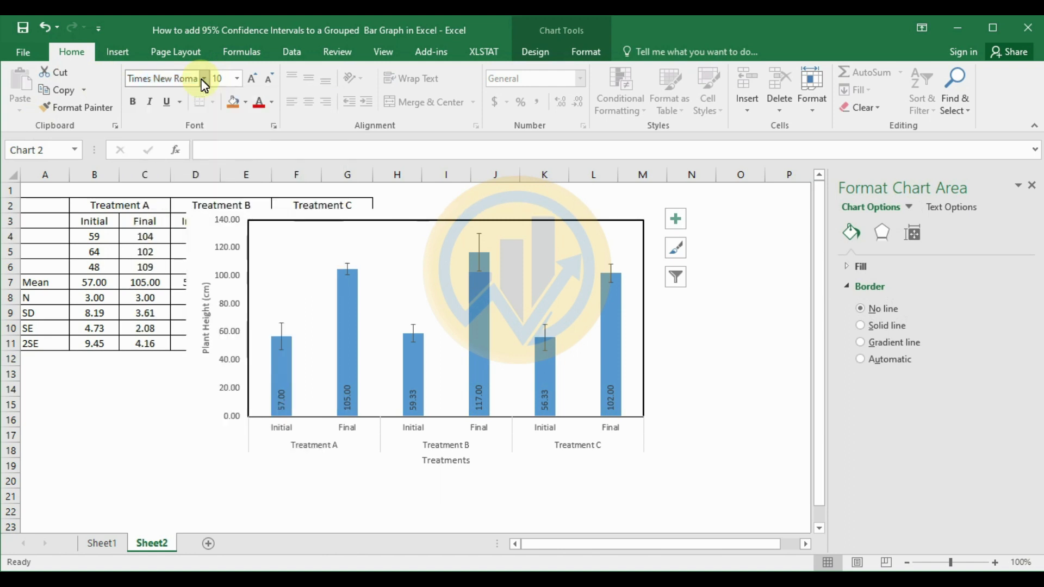
{"action": "left_click", "coordinate": [233, 79]}
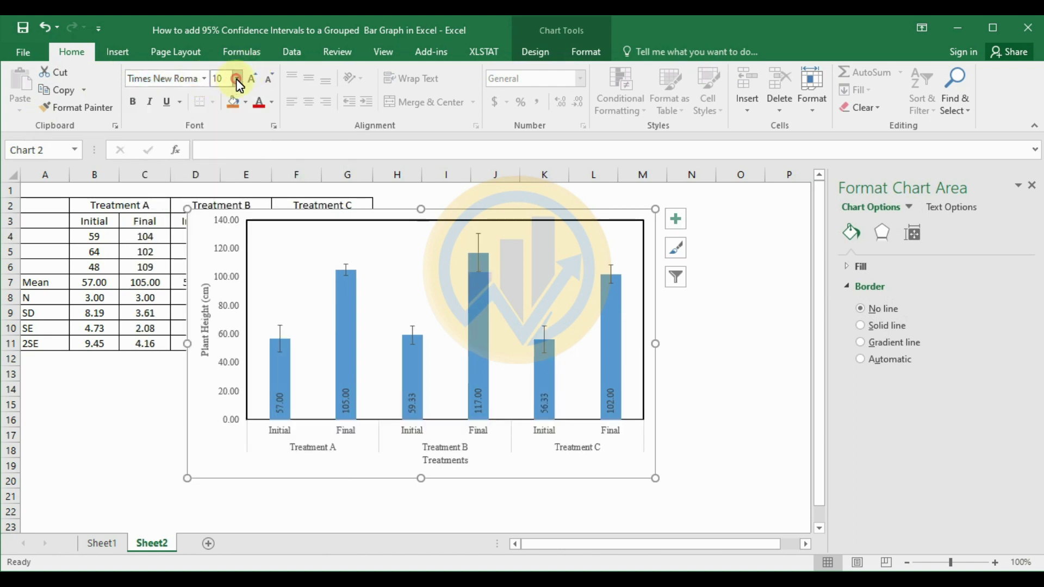
{"action": "left_click", "coordinate": [221, 170]}
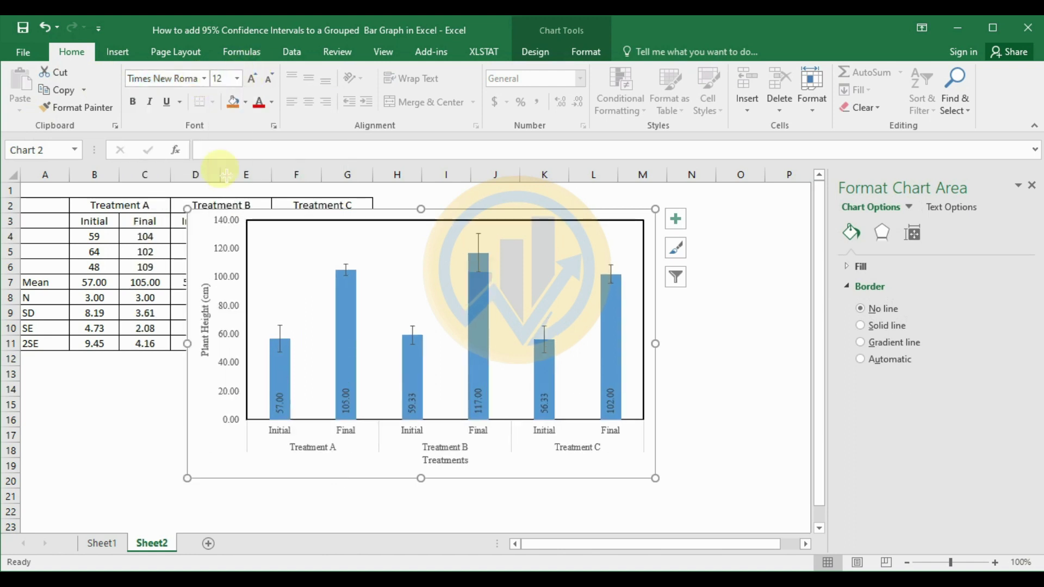
{"action": "left_click", "coordinate": [731, 332]}
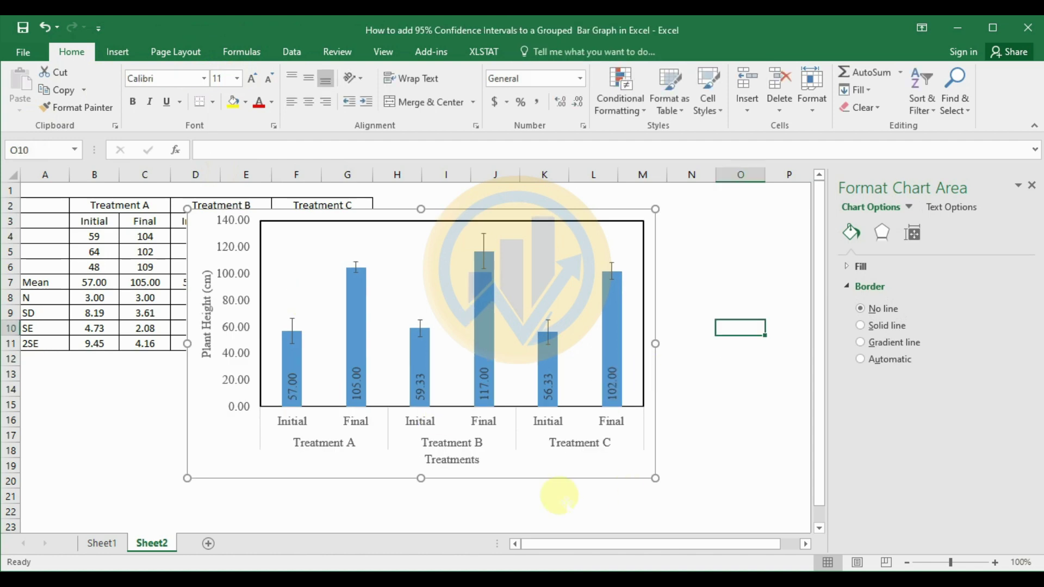
{"action": "left_click", "coordinate": [632, 469]}
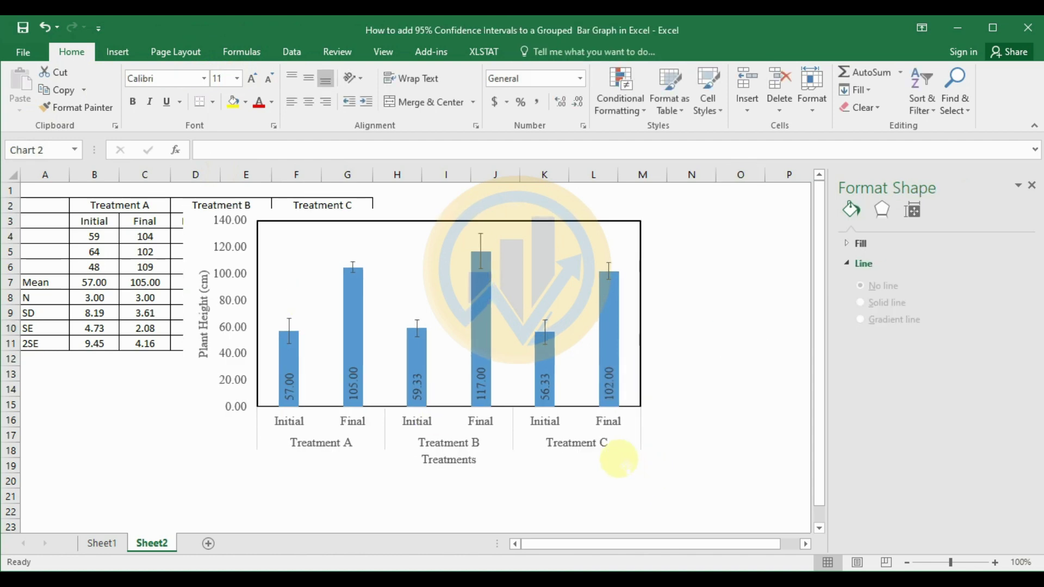
{"action": "left_click_drag", "start_coordinate": [656, 481], "coordinate": [700, 515]}
Format the horizontal axis line as a solid black line 1.5 pt wide.
{"action": "left_click", "coordinate": [549, 465]}
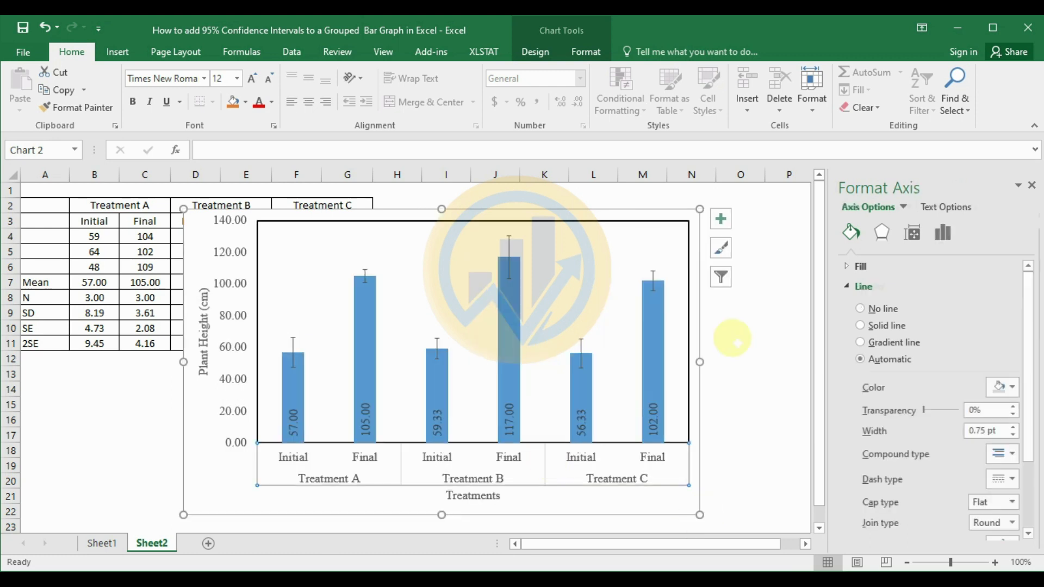
{"action": "left_click", "coordinate": [1016, 389]}
{"action": "left_click", "coordinate": [957, 420]}
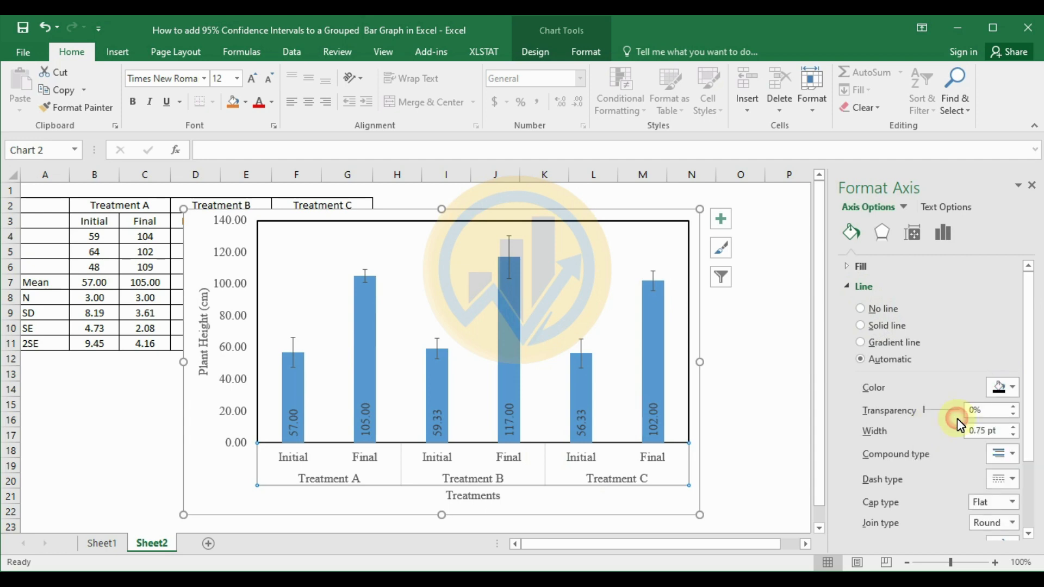
{"action": "left_click", "coordinate": [1014, 426]}
{"action": "left_click", "coordinate": [1013, 427]}
{"action": "left_click", "coordinate": [1013, 427]}
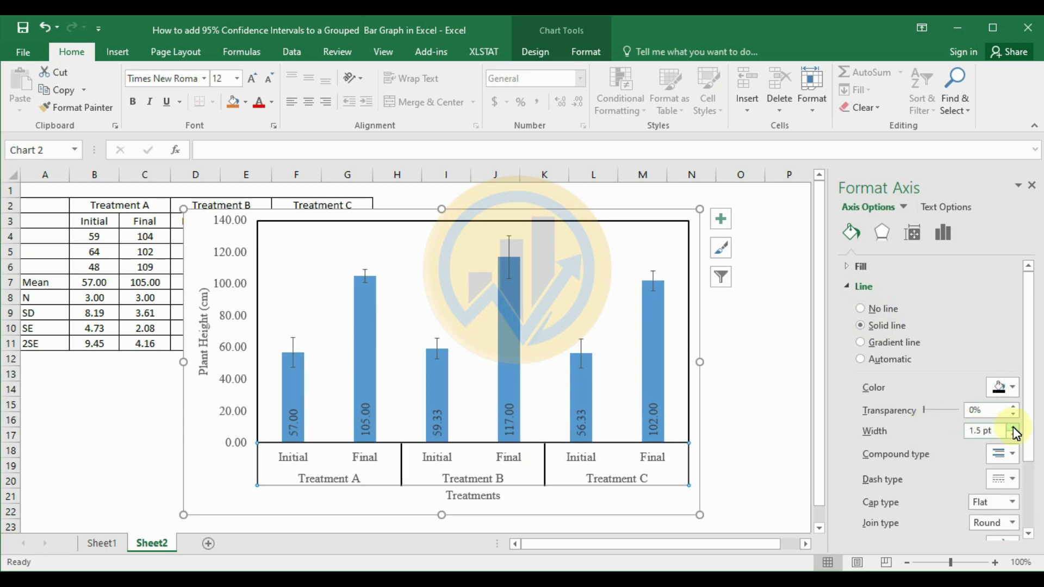
{"action": "left_click", "coordinate": [773, 407]}
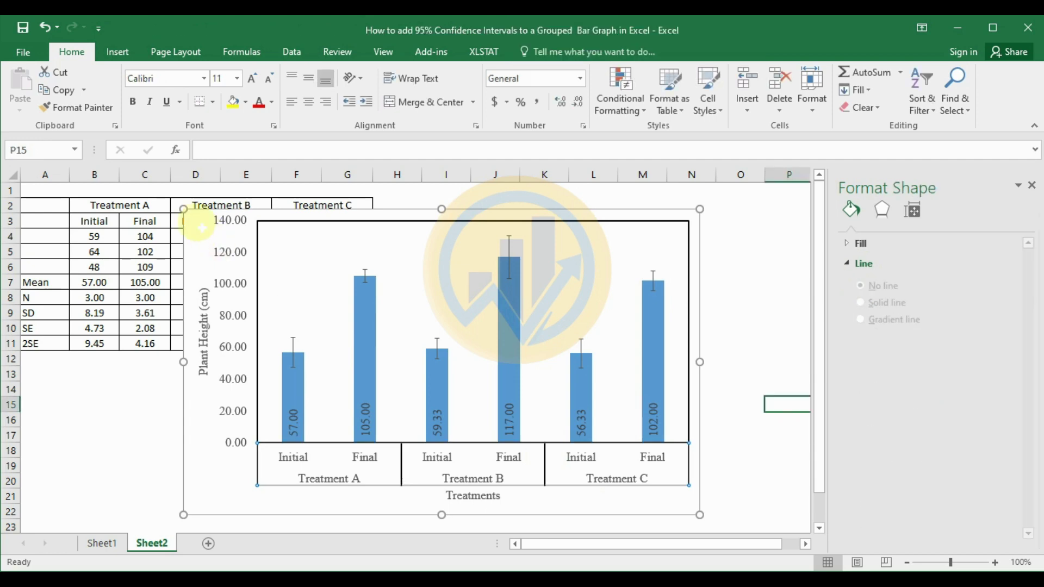
Set the font colour of the whole chart to black.
{"action": "left_click", "coordinate": [195, 221]}
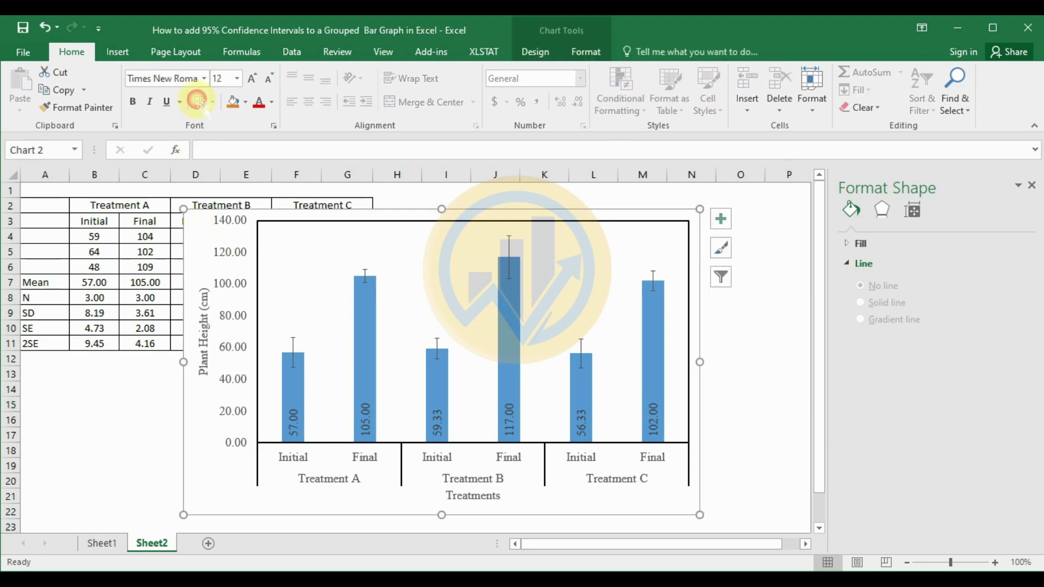
{"action": "left_click", "coordinate": [273, 107]}
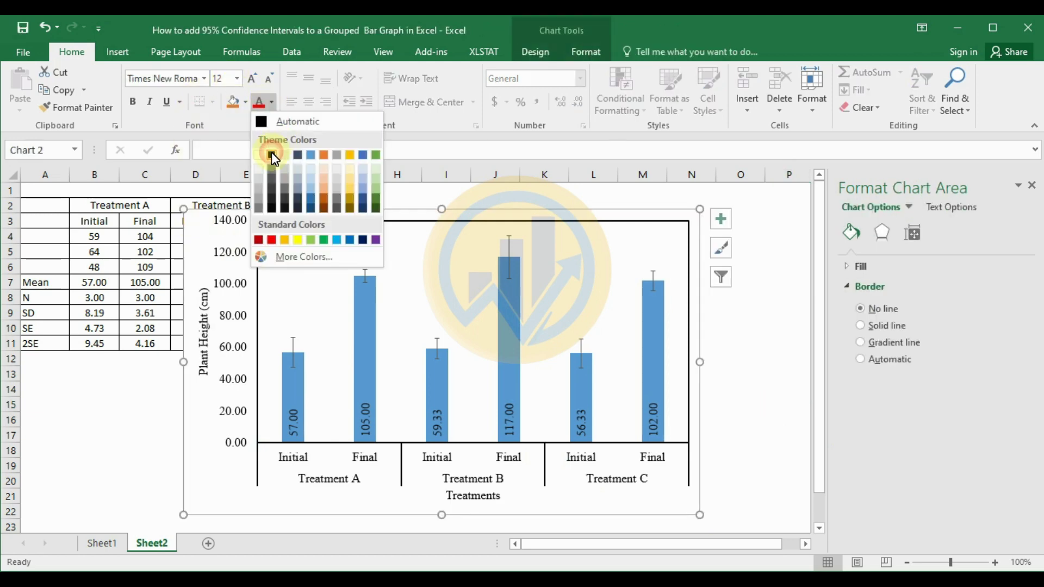
{"action": "left_click", "coordinate": [272, 152]}
{"action": "scroll", "coordinate": [762, 338], "scroll_direction": "down", "scroll_amount": 1}
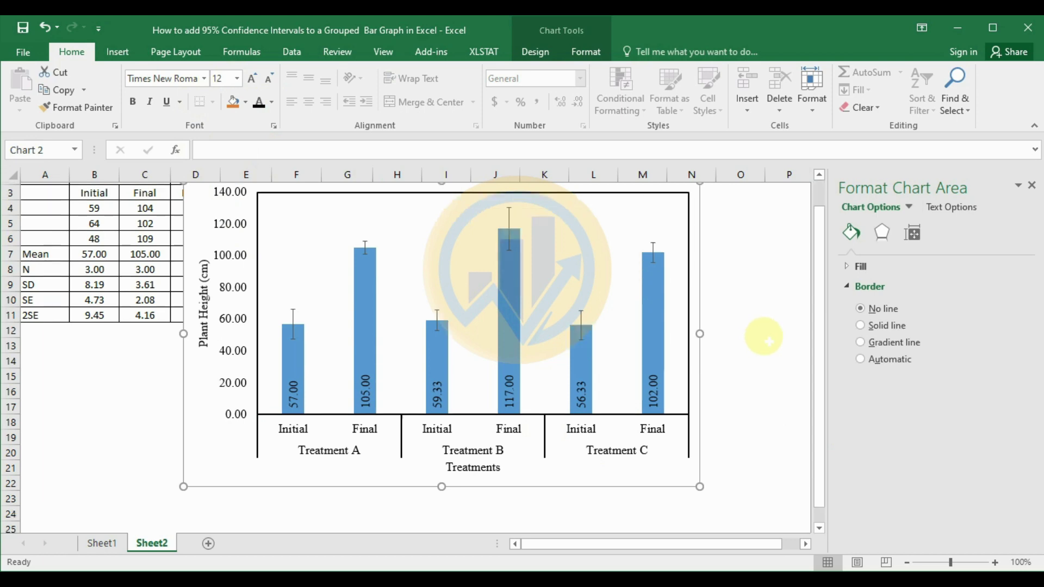
{"action": "left_click", "coordinate": [741, 343]}
{"action": "scroll", "coordinate": [743, 377], "scroll_direction": "up", "scroll_amount": 1}
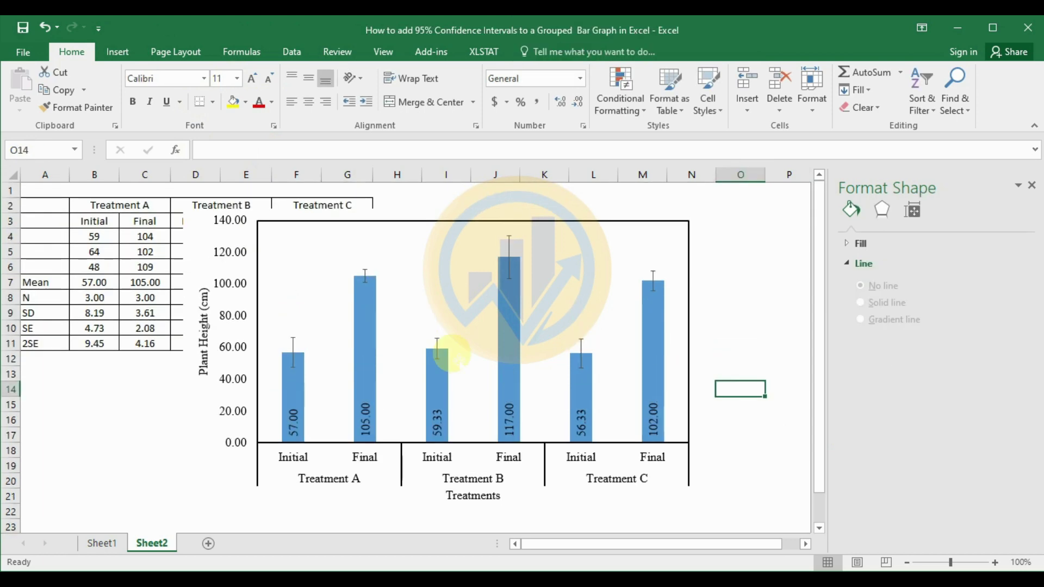
Give only the Treatment C Final bar a solid black border.
{"action": "left_click", "coordinate": [512, 319]}
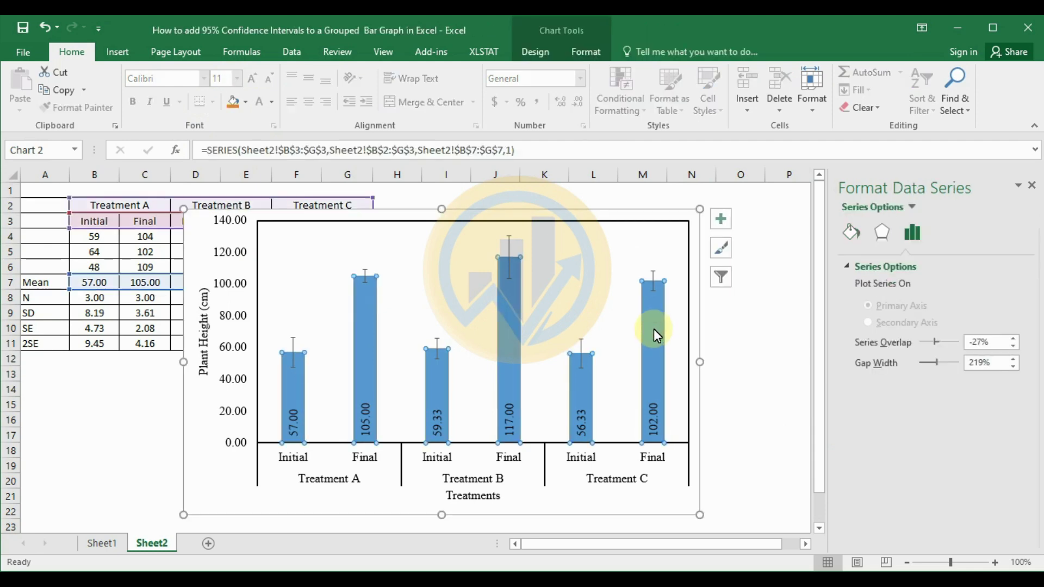
{"action": "mouse_move", "coordinate": [654, 328]}
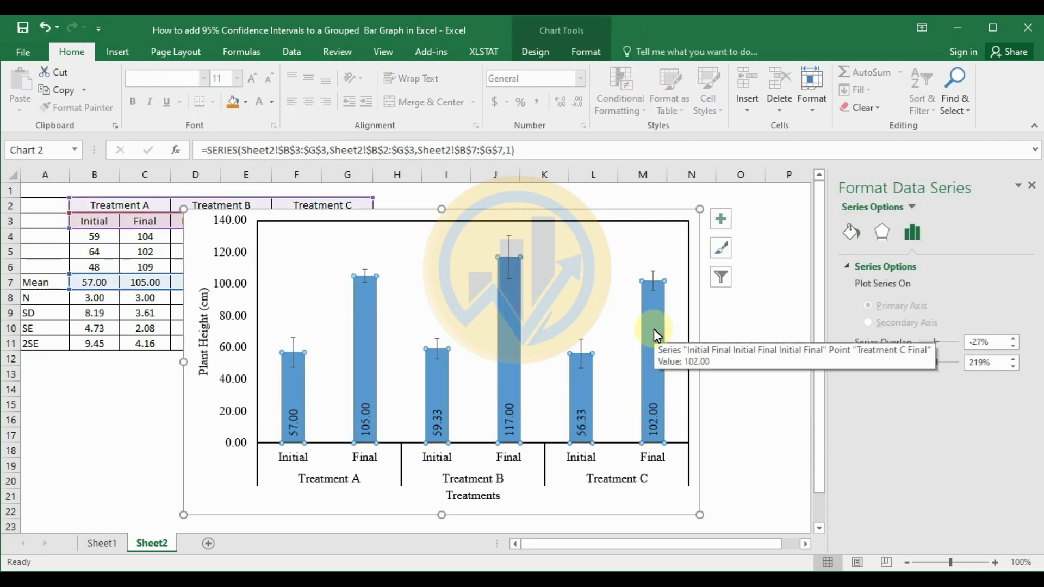
{"action": "left_click", "coordinate": [653, 356]}
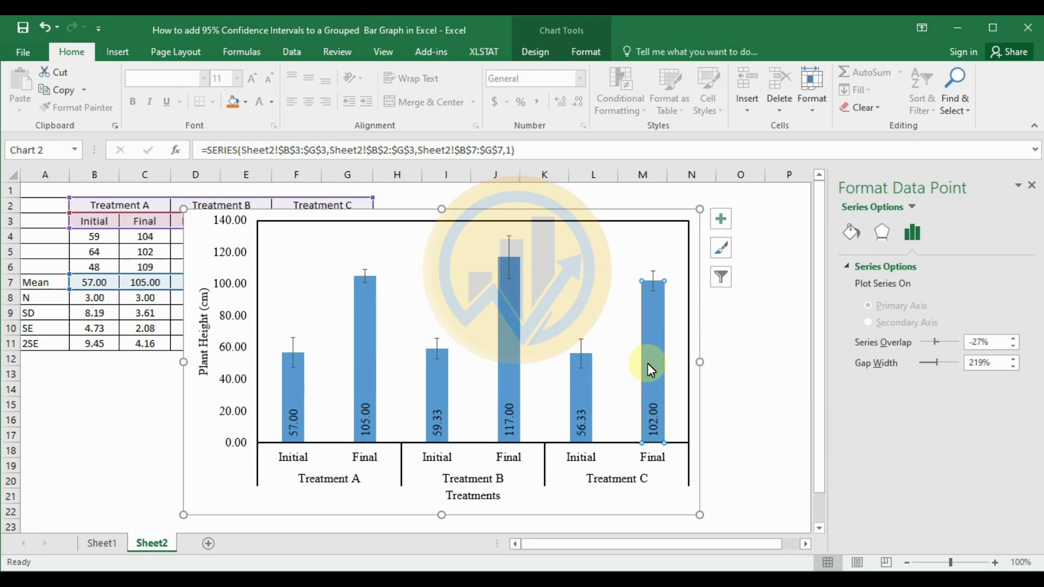
{"action": "left_click", "coordinate": [851, 233]}
{"action": "left_click", "coordinate": [884, 288]}
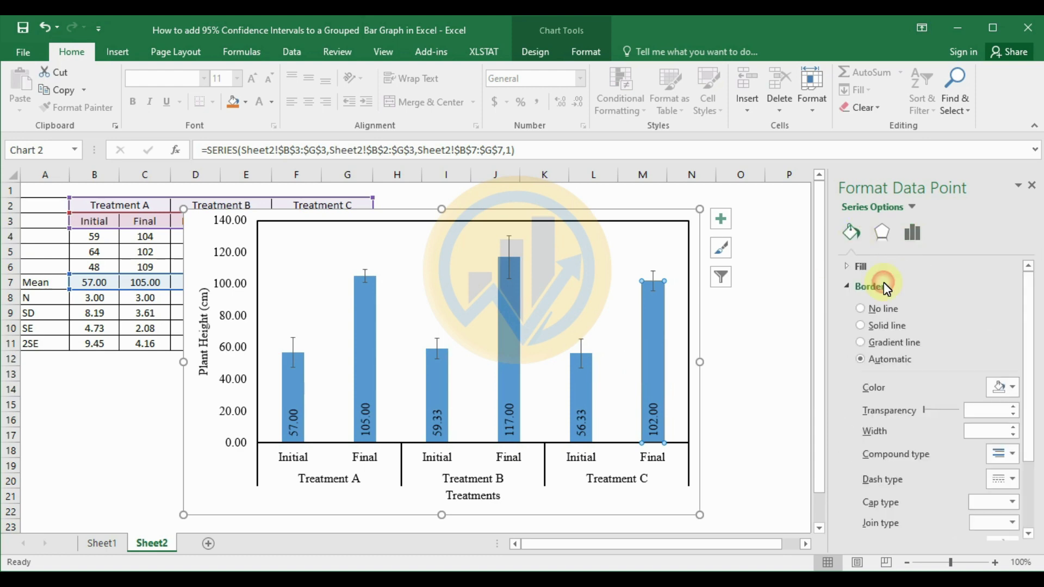
{"action": "left_click", "coordinate": [1011, 387]}
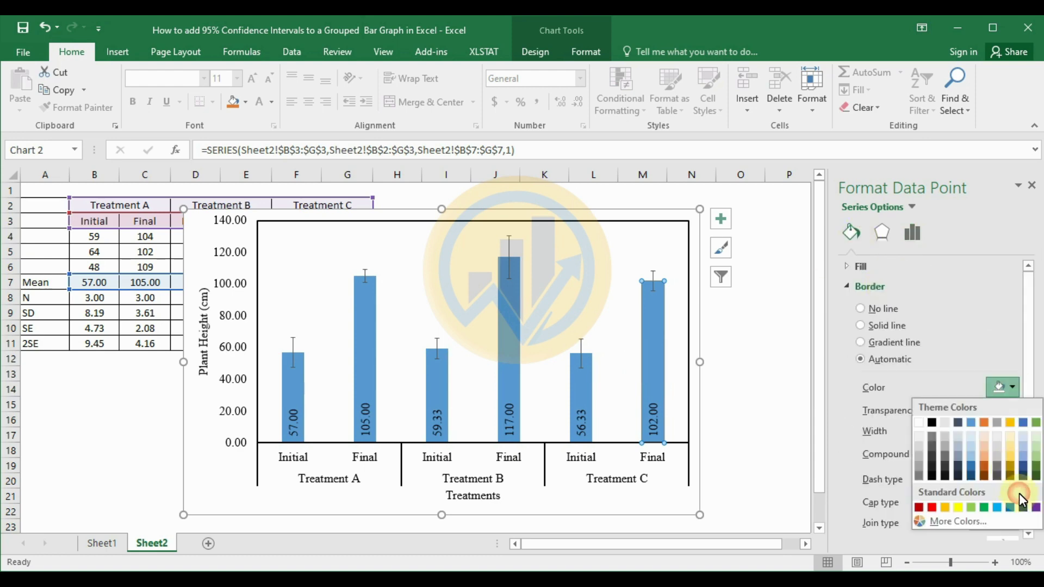
{"action": "left_click", "coordinate": [1036, 508]}
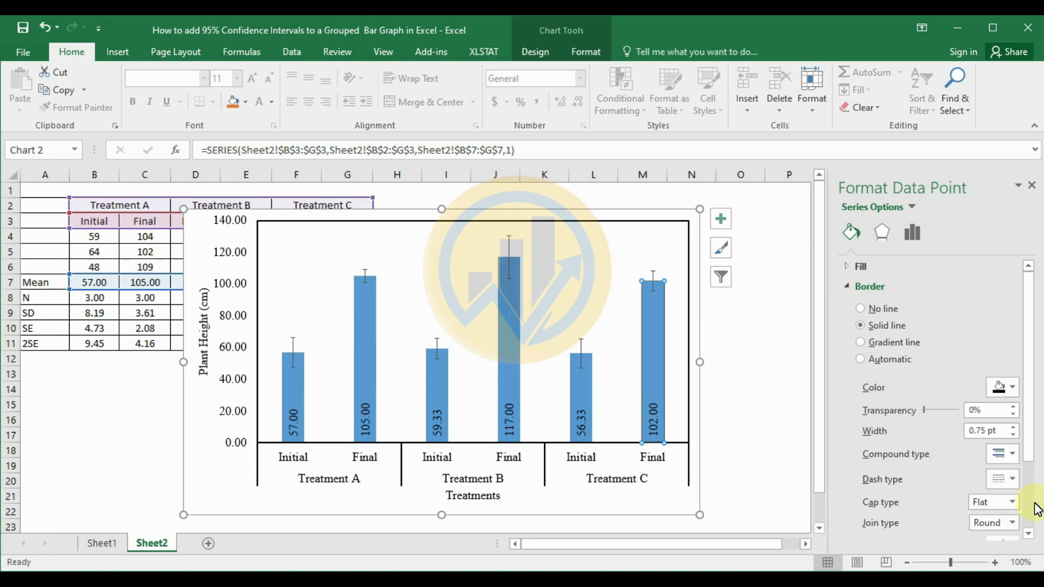
{"action": "left_click", "coordinate": [1014, 390]}
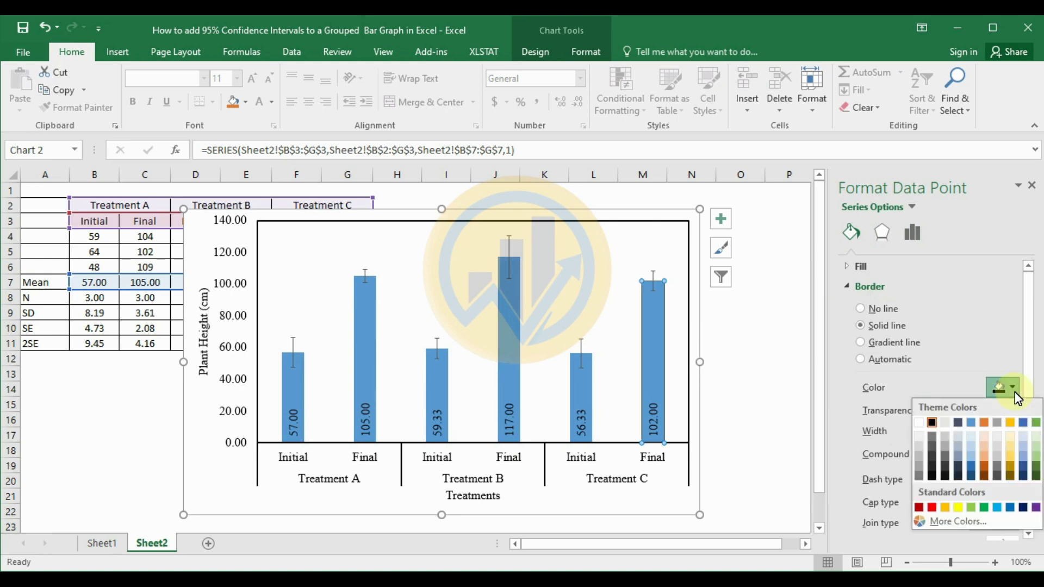
Fill the Final bars of Treatments C, B and A individually with standard green.
{"action": "left_click", "coordinate": [657, 320]}
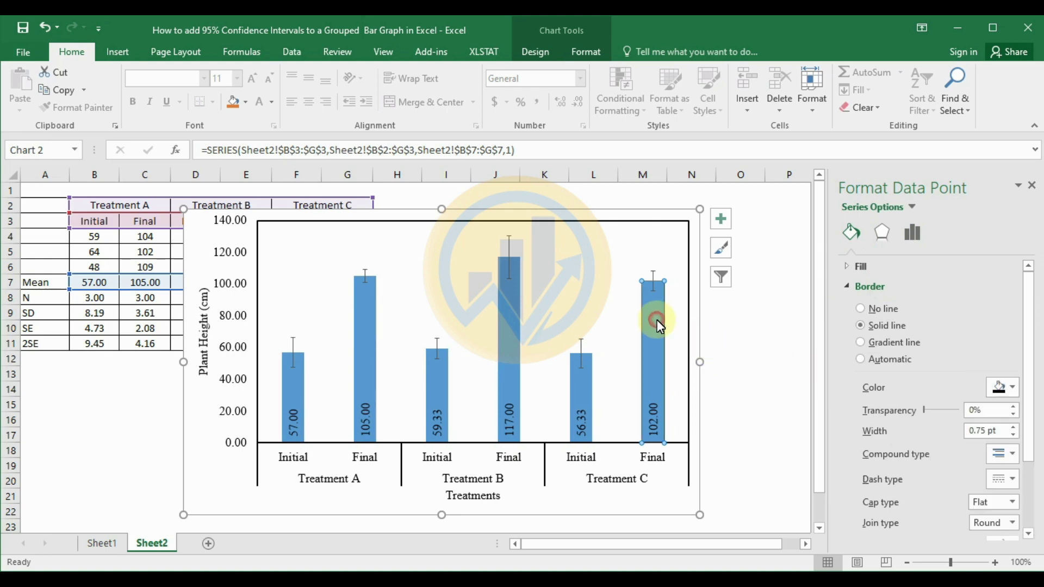
{"action": "left_click", "coordinate": [845, 266]}
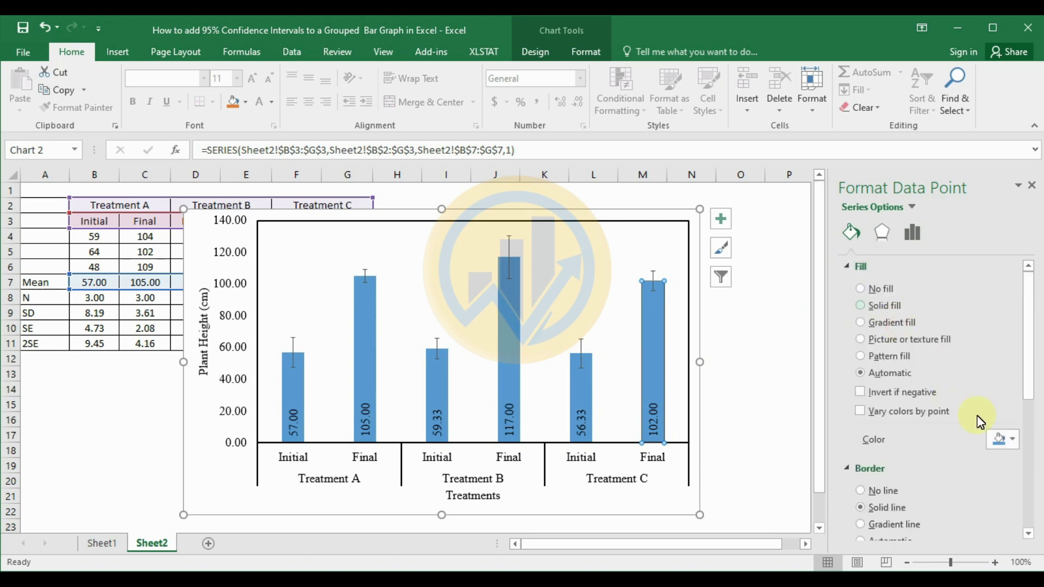
{"action": "left_click", "coordinate": [1012, 439]}
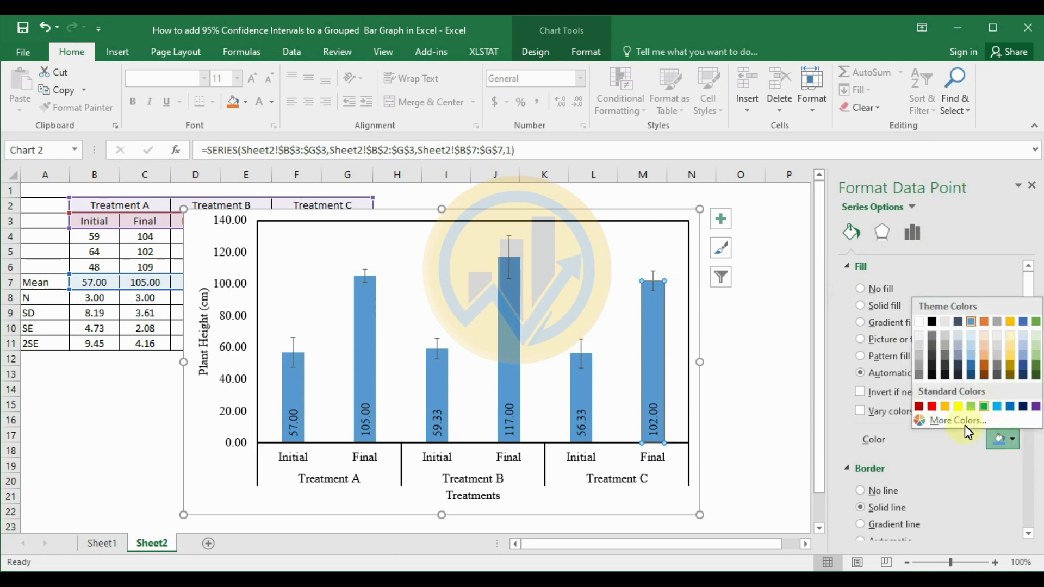
{"action": "left_click", "coordinate": [984, 407]}
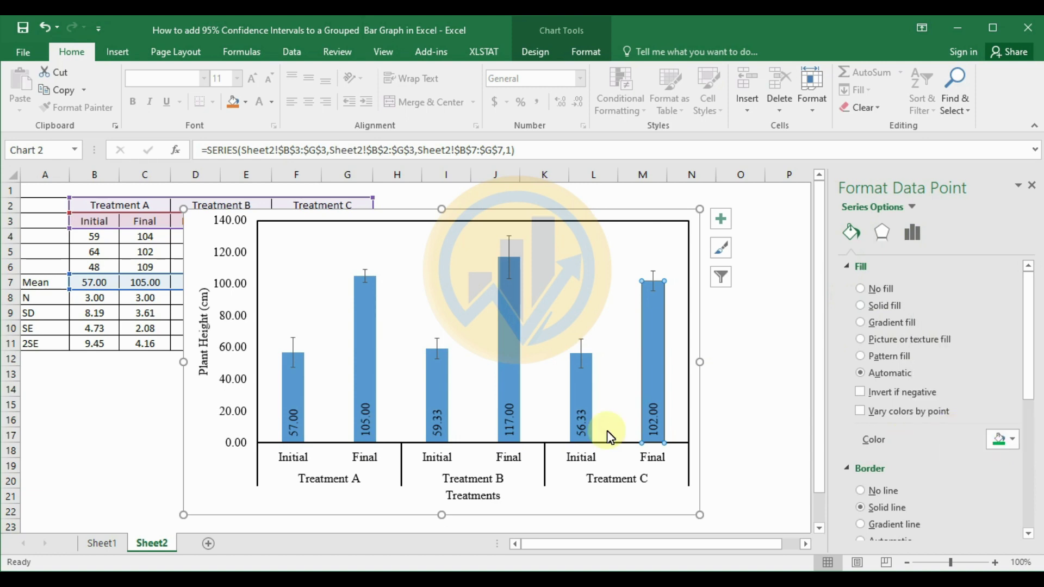
{"action": "left_click", "coordinate": [514, 372]}
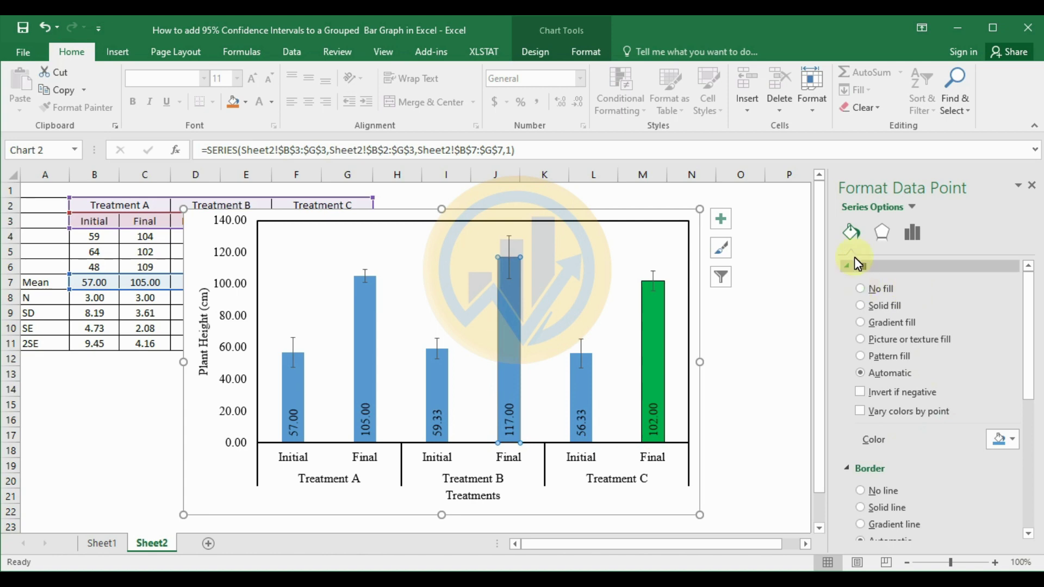
{"action": "left_click", "coordinate": [1015, 438]}
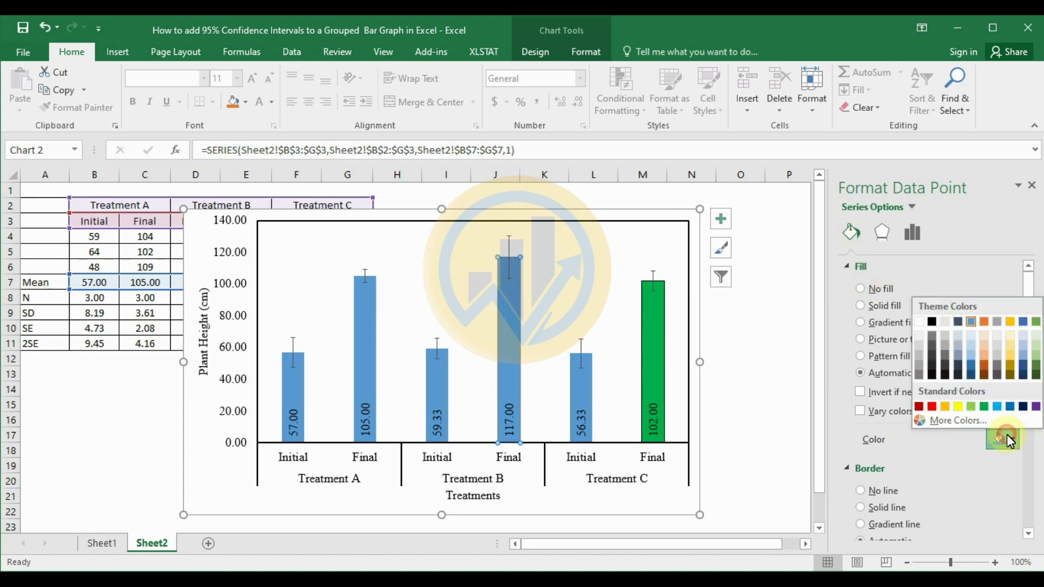
{"action": "left_click", "coordinate": [987, 407]}
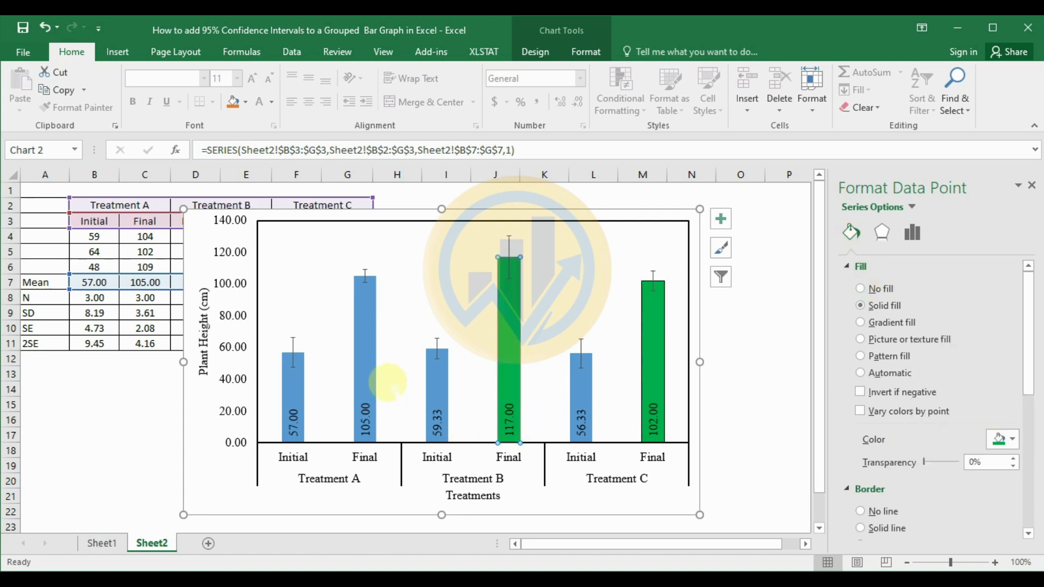
{"action": "left_click", "coordinate": [361, 361]}
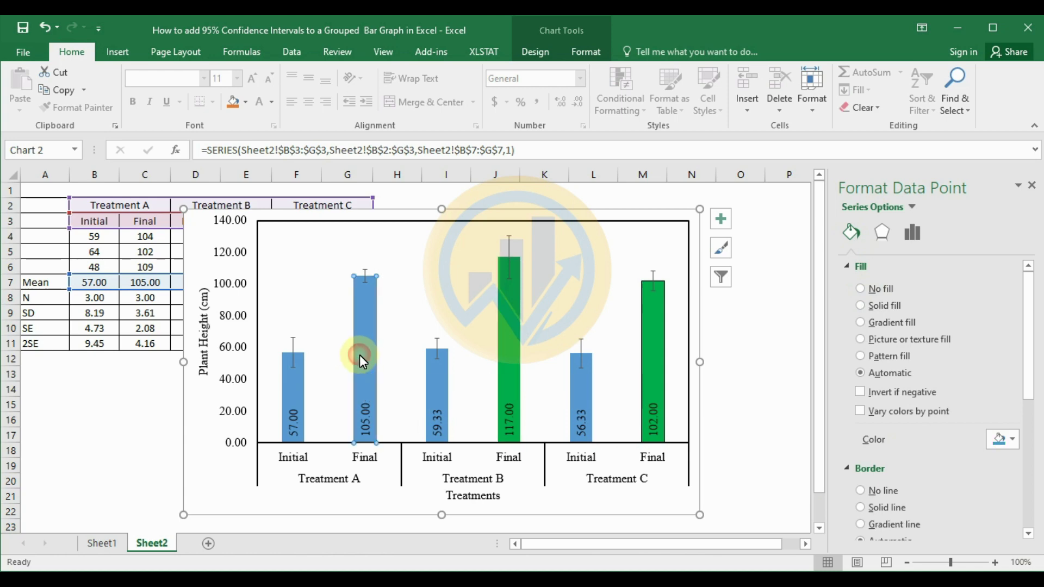
{"action": "left_click", "coordinate": [1010, 439]}
{"action": "left_click", "coordinate": [983, 407]}
Fill the Initial bars of Treatments A, B and C individually with standard red.
{"action": "left_click", "coordinate": [303, 386]}
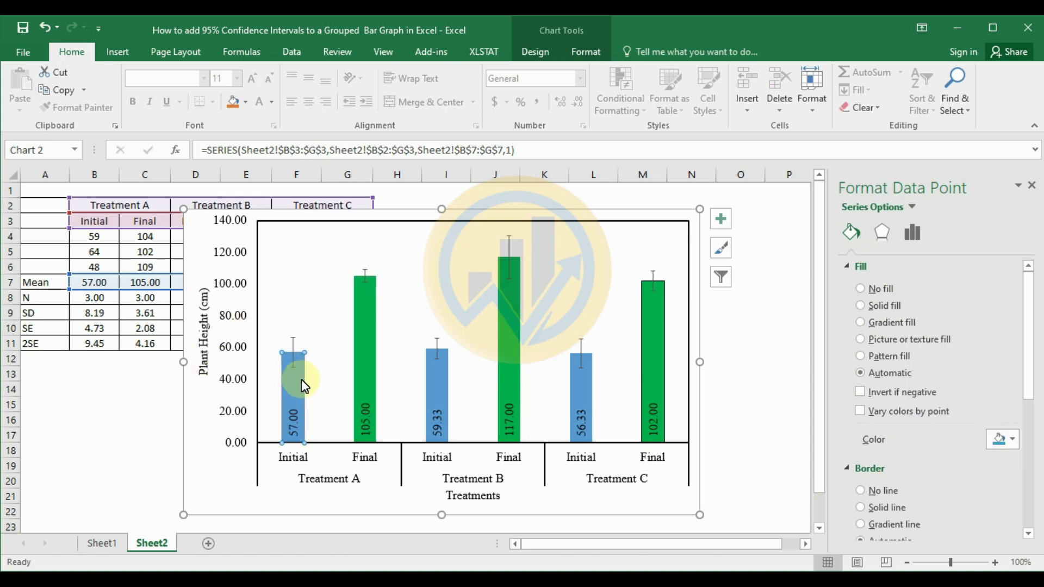
{"action": "left_click", "coordinate": [1014, 439]}
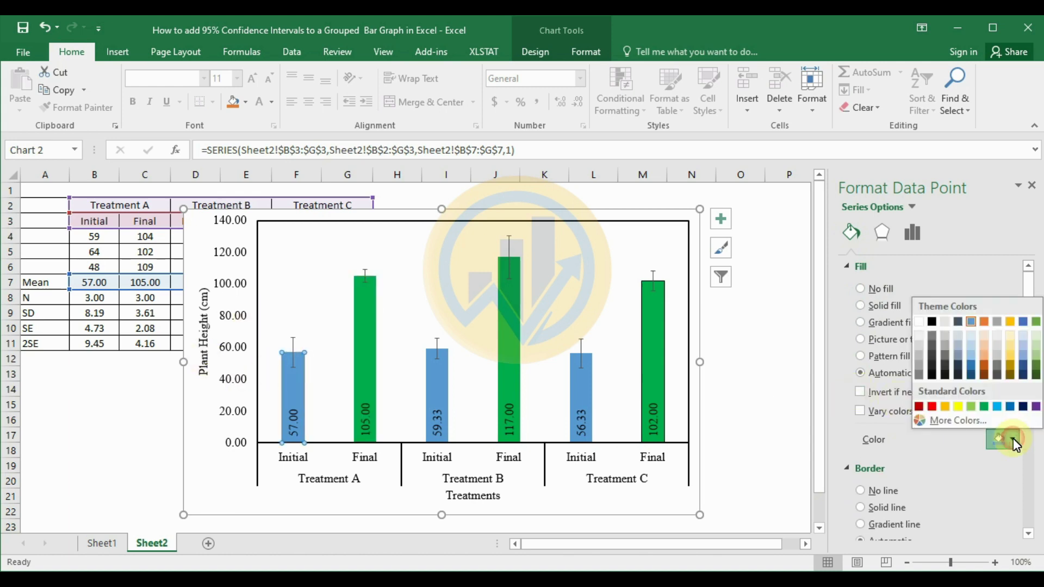
{"action": "left_click", "coordinate": [919, 407]}
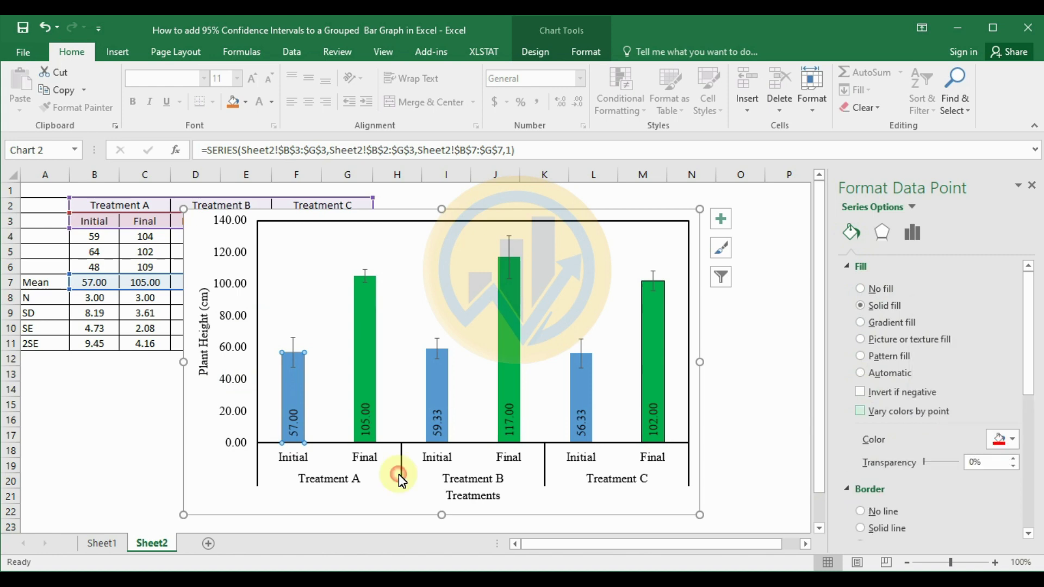
{"action": "left_click", "coordinate": [432, 403]}
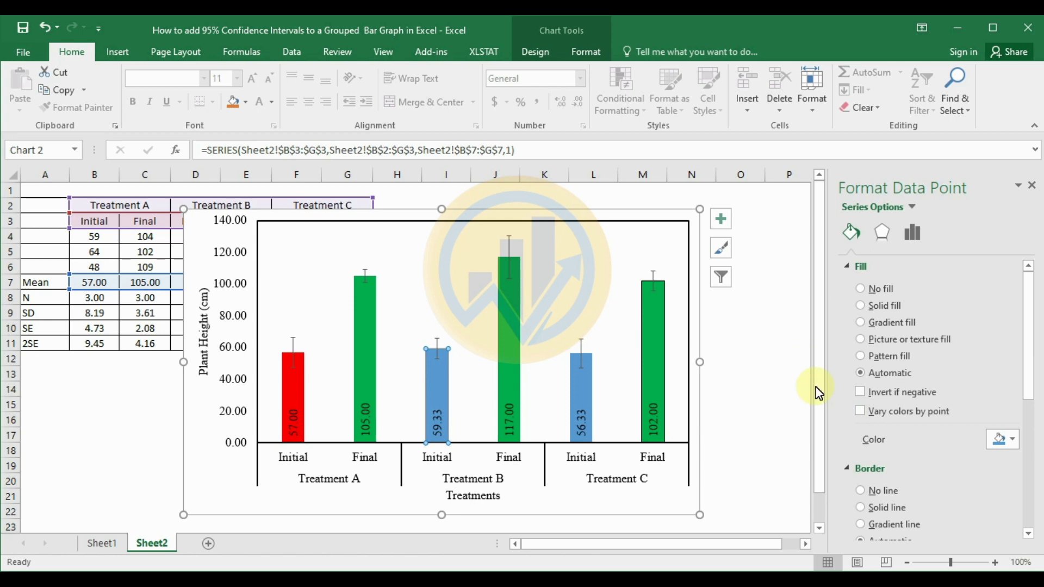
{"action": "left_click", "coordinate": [1012, 440]}
{"action": "left_click", "coordinate": [929, 407]}
{"action": "left_click", "coordinate": [591, 393]}
{"action": "left_click", "coordinate": [1011, 441]}
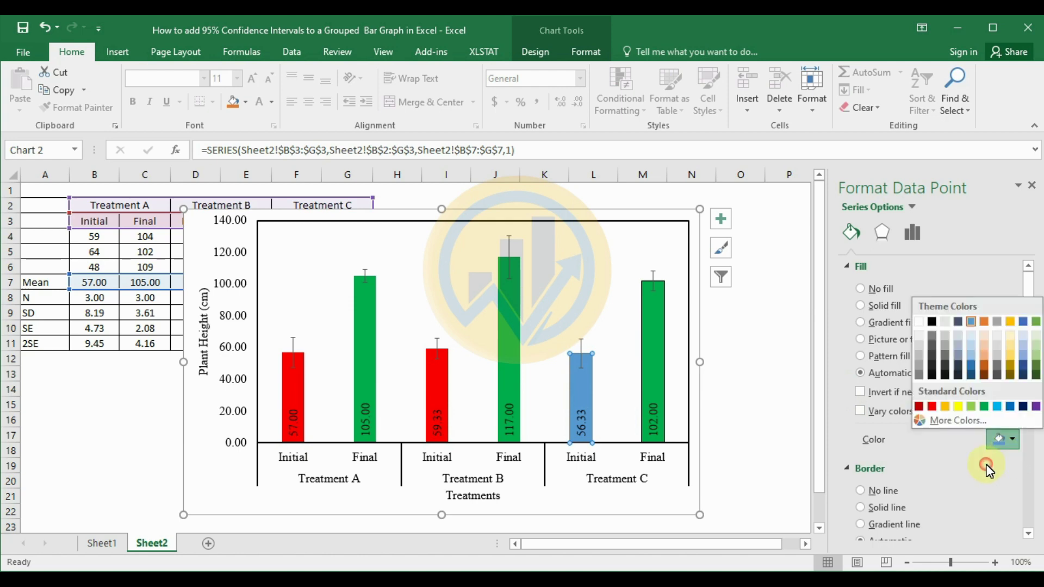
{"action": "left_click", "coordinate": [931, 407]}
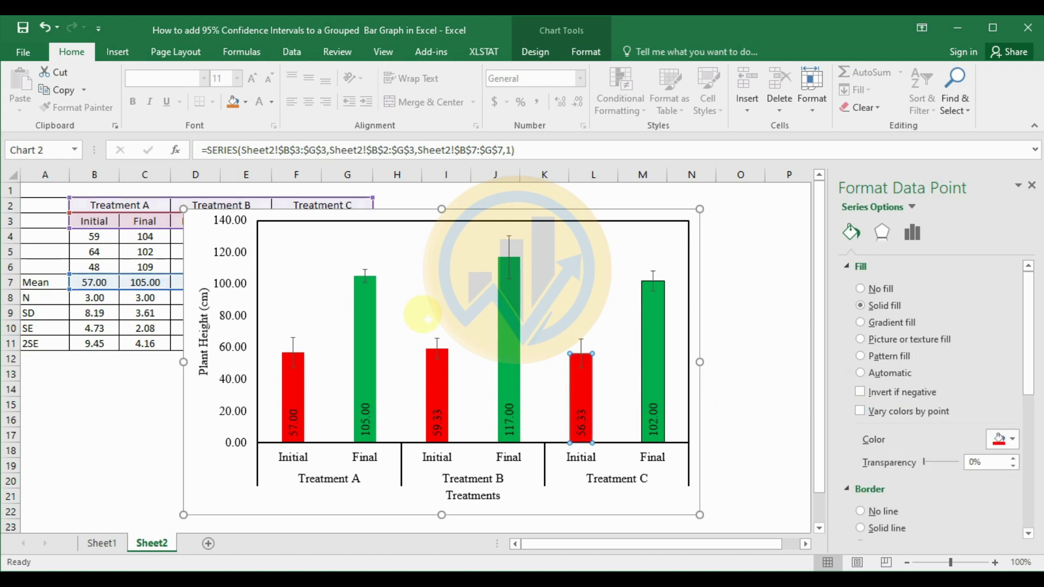
Give all bars of the data series a solid black border 1.5 pt wide.
{"action": "left_click", "coordinate": [364, 295]}
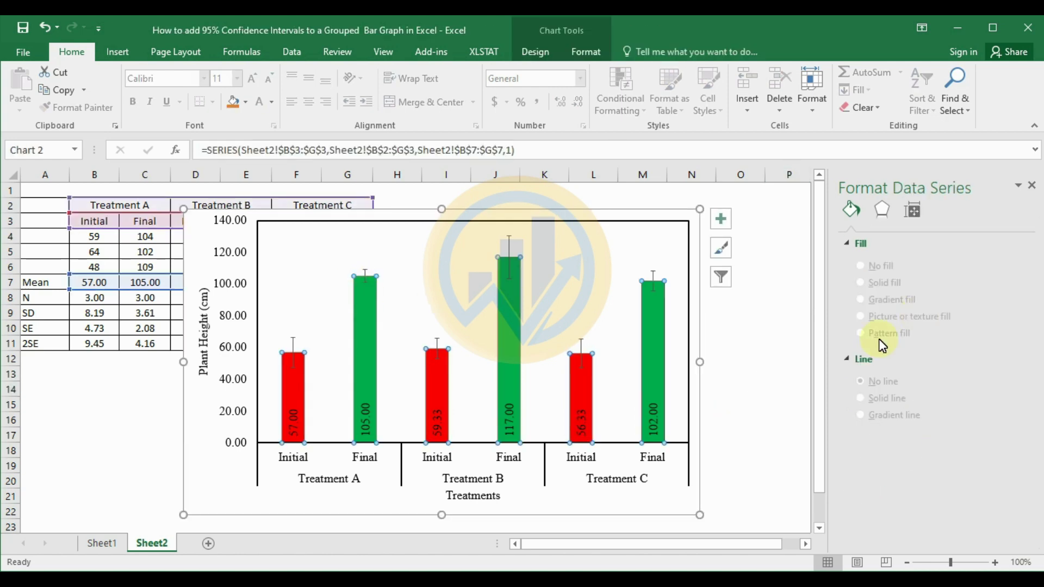
{"action": "left_click", "coordinate": [853, 231]}
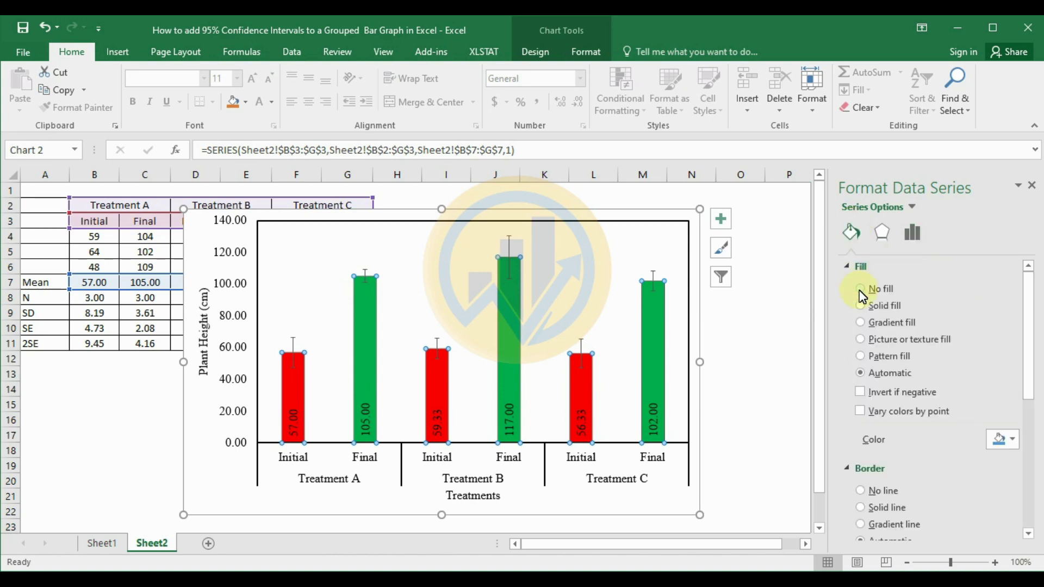
{"action": "left_click", "coordinate": [860, 267]}
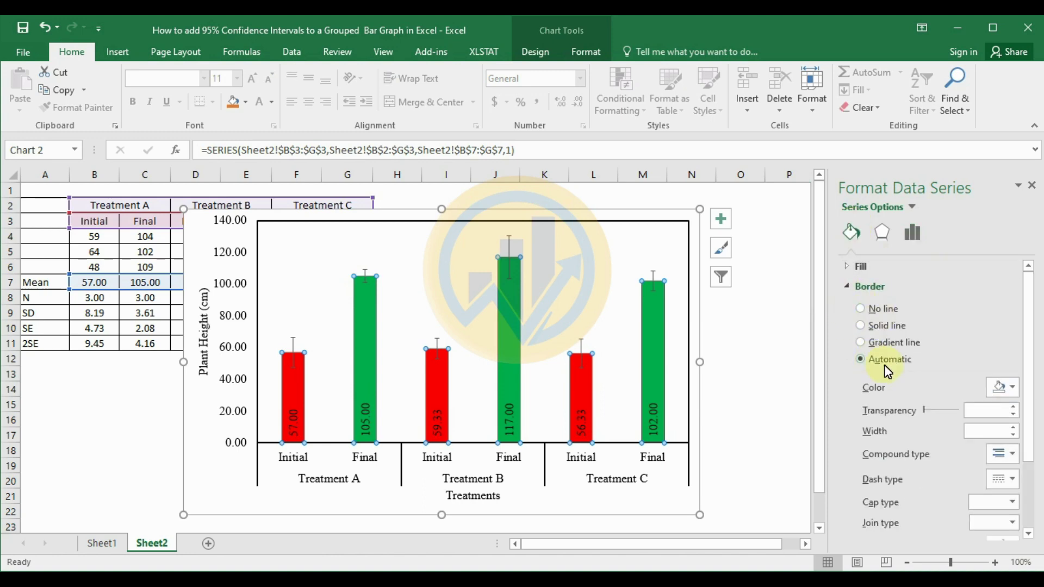
{"action": "left_click", "coordinate": [1004, 387]}
{"action": "left_click", "coordinate": [935, 420]}
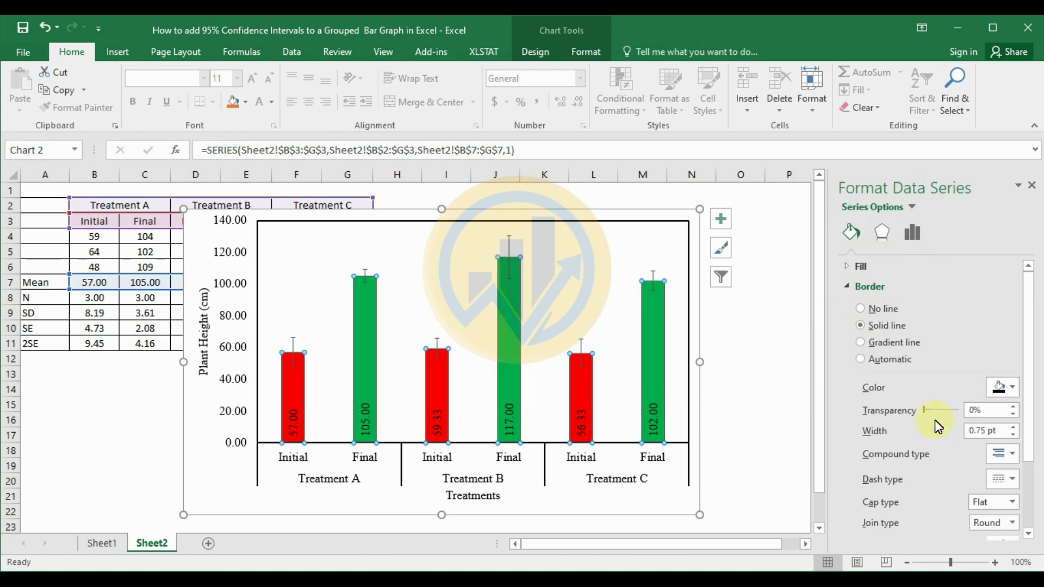
{"action": "left_click", "coordinate": [1016, 428]}
{"action": "left_click", "coordinate": [1015, 427]}
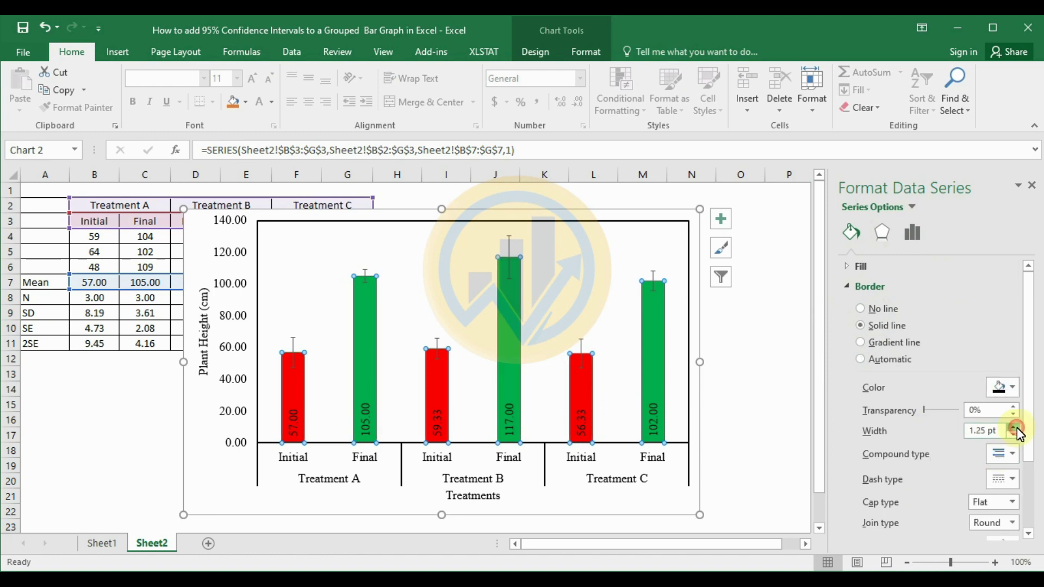
{"action": "left_click", "coordinate": [1015, 427]}
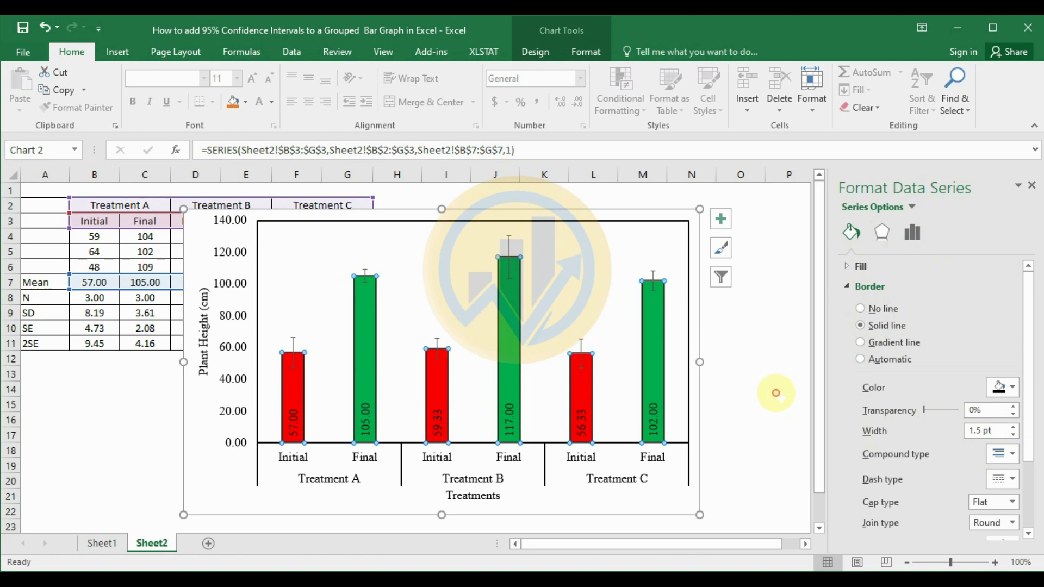
{"action": "left_click", "coordinate": [772, 388]}
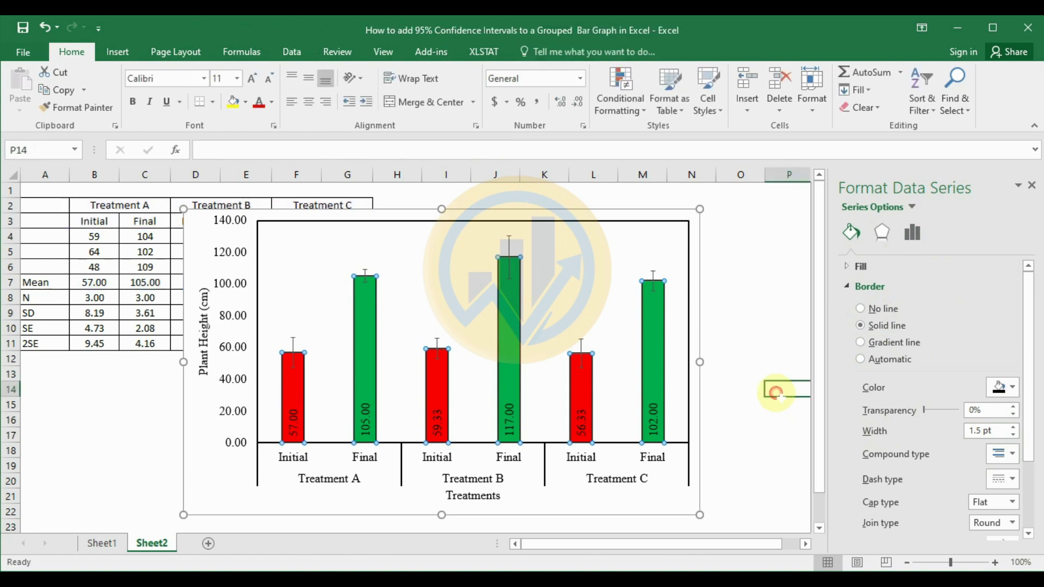
Format the error bars as solid black lines 1.5 pt wide.
{"action": "left_click", "coordinate": [509, 247]}
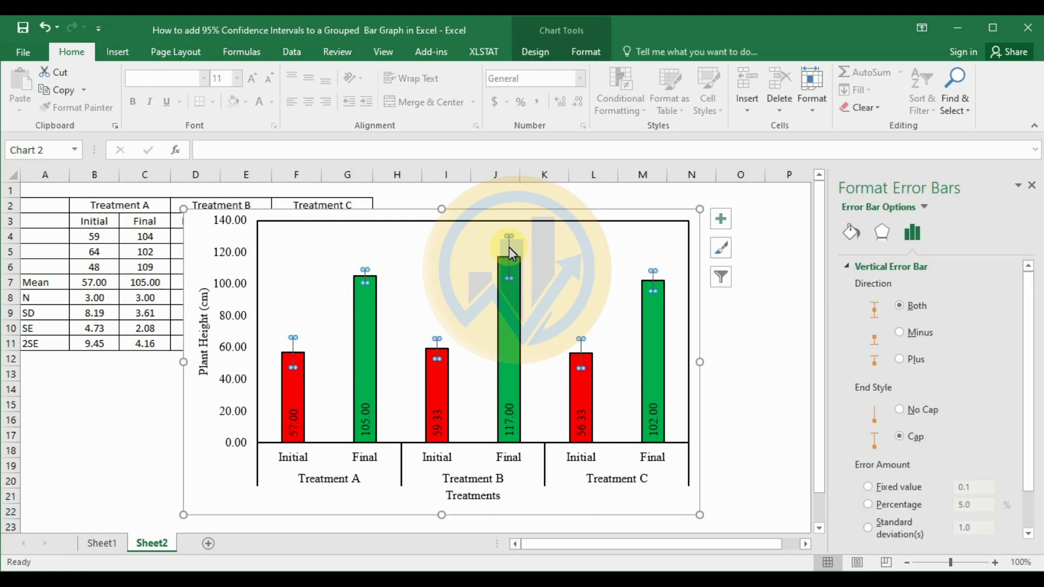
{"action": "scroll", "coordinate": [970, 449], "scroll_direction": "down", "scroll_amount": 2}
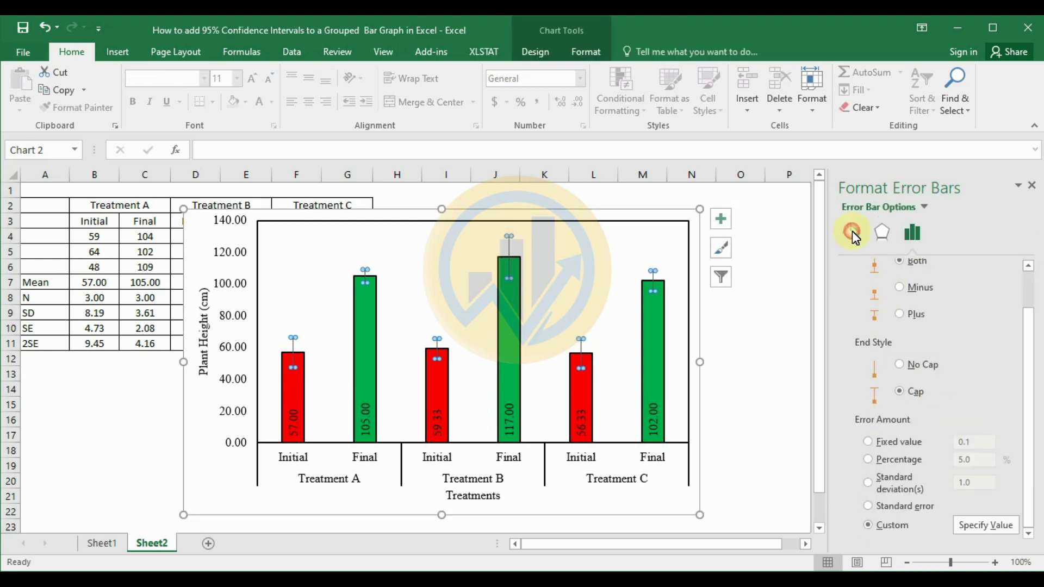
{"action": "left_click", "coordinate": [853, 231]}
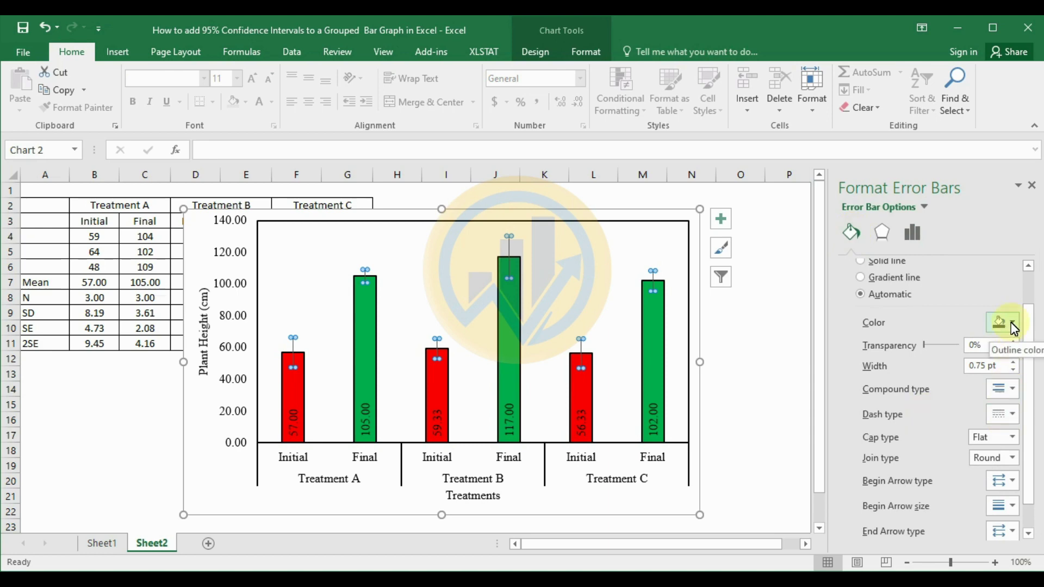
{"action": "scroll", "coordinate": [1009, 326], "scroll_direction": "up", "scroll_amount": 1}
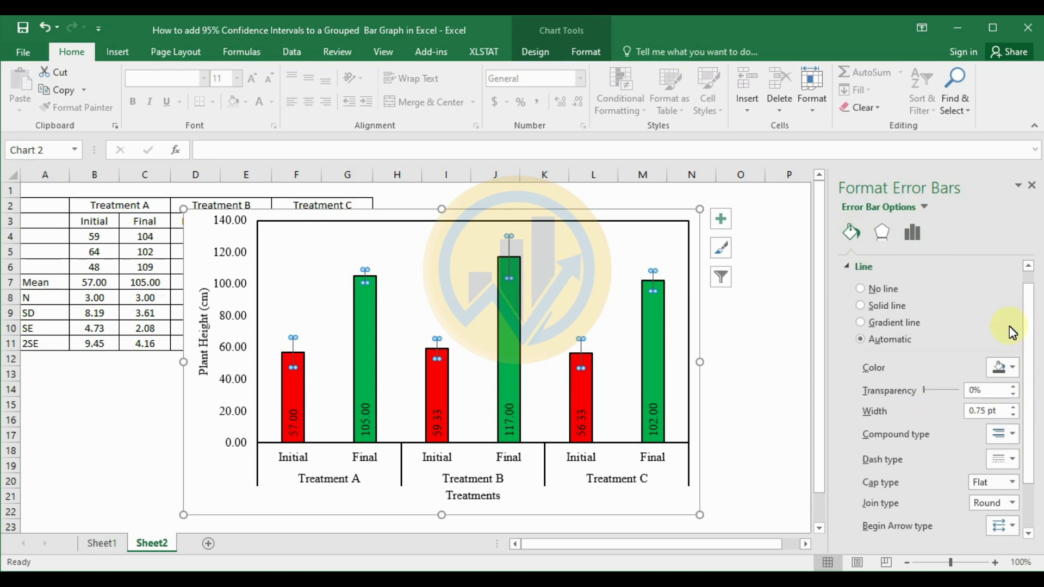
{"action": "left_click", "coordinate": [1014, 368]}
{"action": "left_click", "coordinate": [934, 404]}
{"action": "left_click", "coordinate": [1014, 405]}
{"action": "left_click", "coordinate": [1013, 406]}
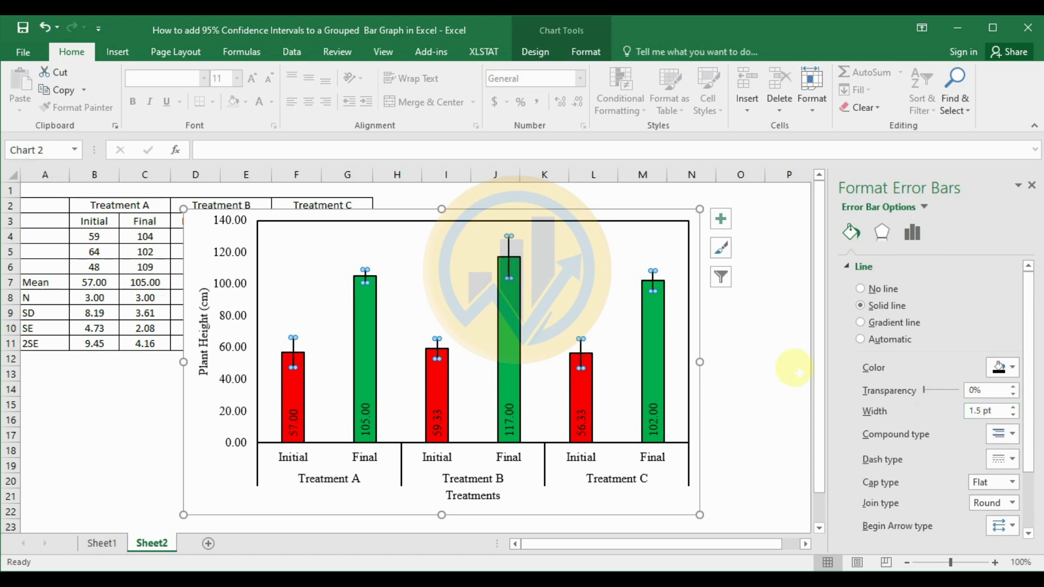
{"action": "left_click", "coordinate": [770, 358]}
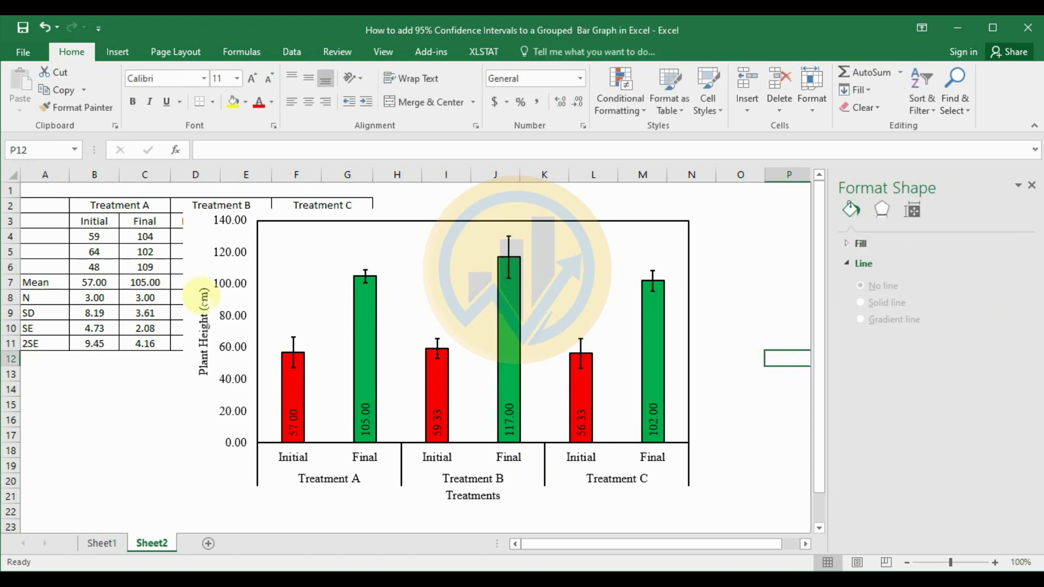
Close the formatting pane and move the whole chart clear of the data table, to about columns H to R, starting at row 2.
{"action": "left_click", "coordinate": [1031, 185]}
{"action": "left_click_drag", "start_coordinate": [679, 242], "coordinate": [703, 254]}
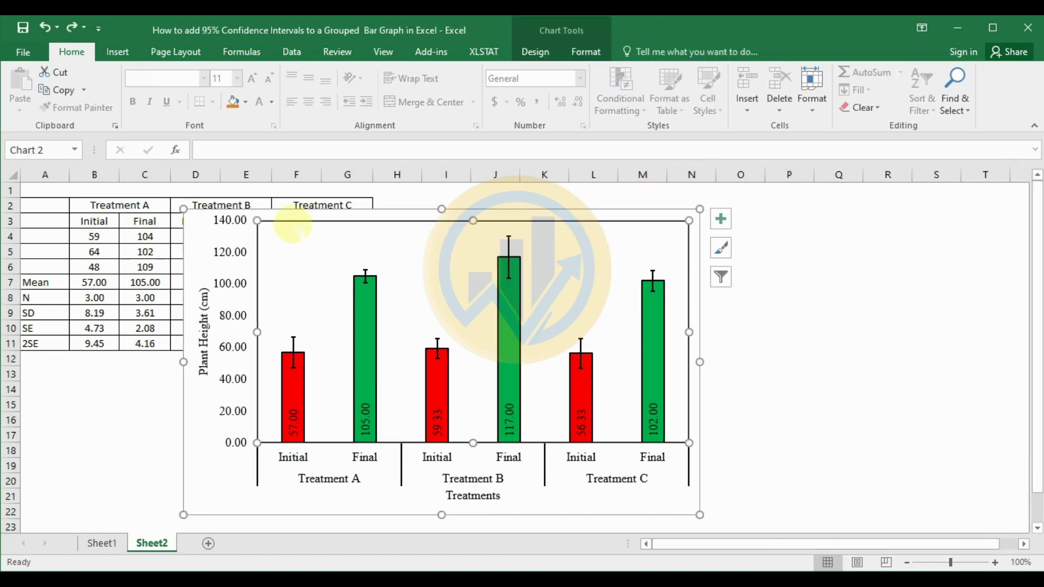
{"action": "left_click_drag", "start_coordinate": [204, 233], "coordinate": [397, 213]}
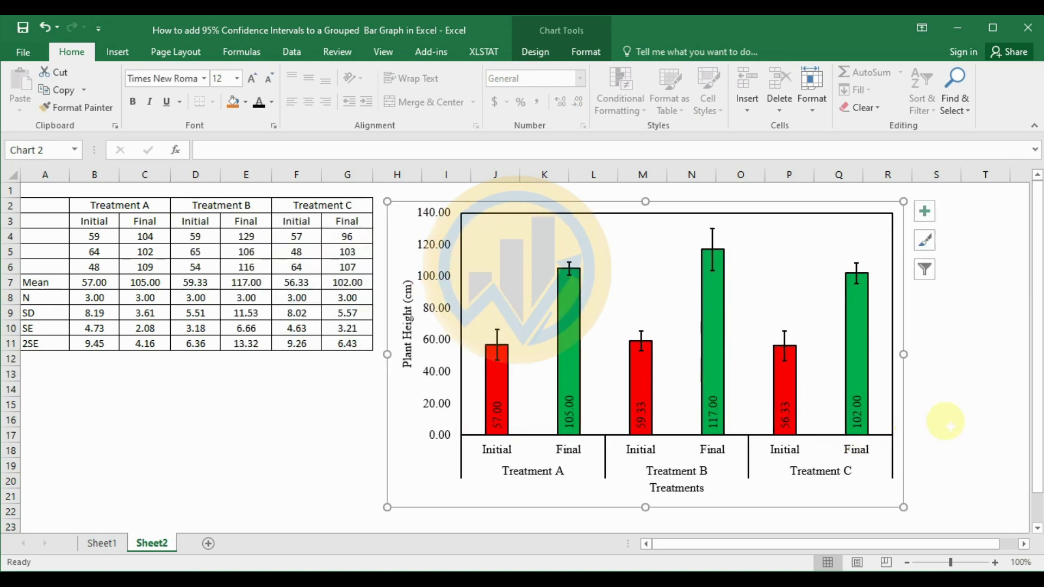